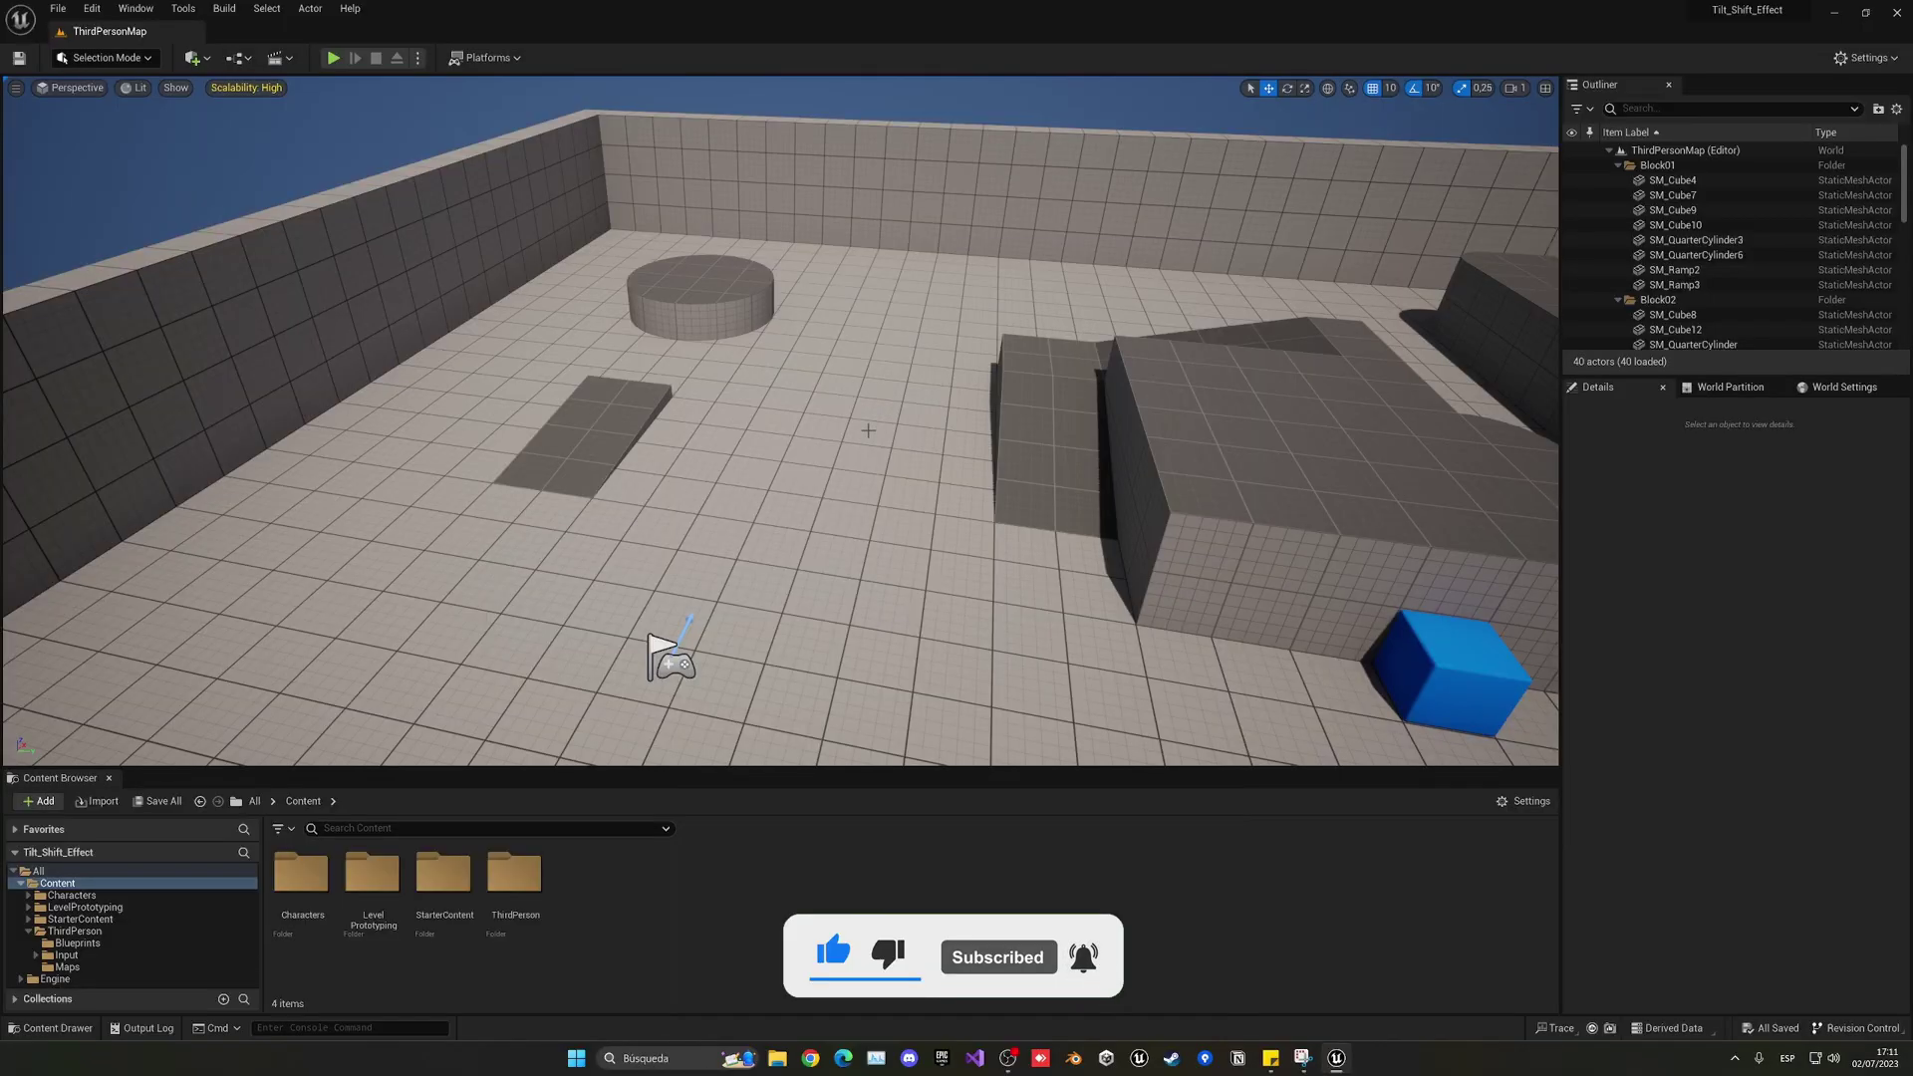
# - Open the BP_ThirdPersonCharacter blueprint from the ThirdPerson Blueprints folder and show its component viewport
pyautogui.doubleClick(514, 877)
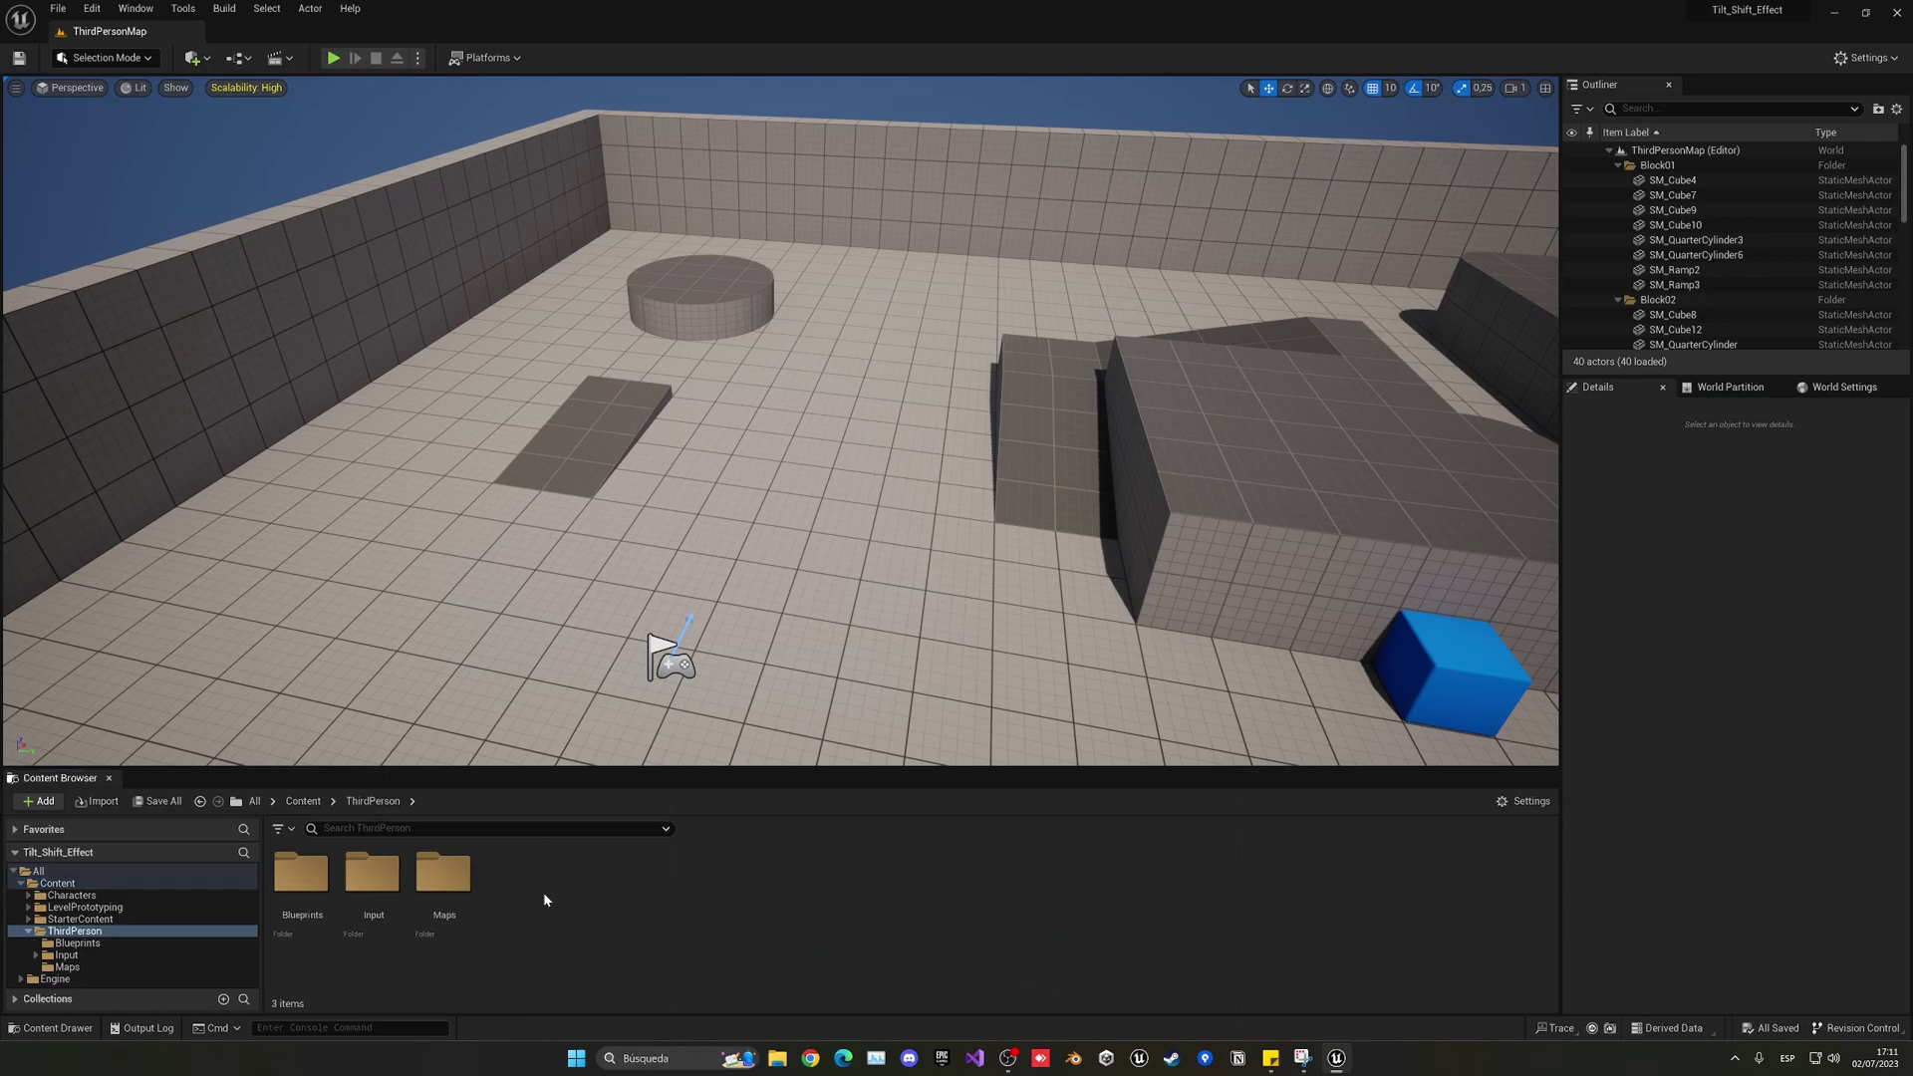
pyautogui.doubleClick(306, 898)
pyautogui.doubleClick(302, 892)
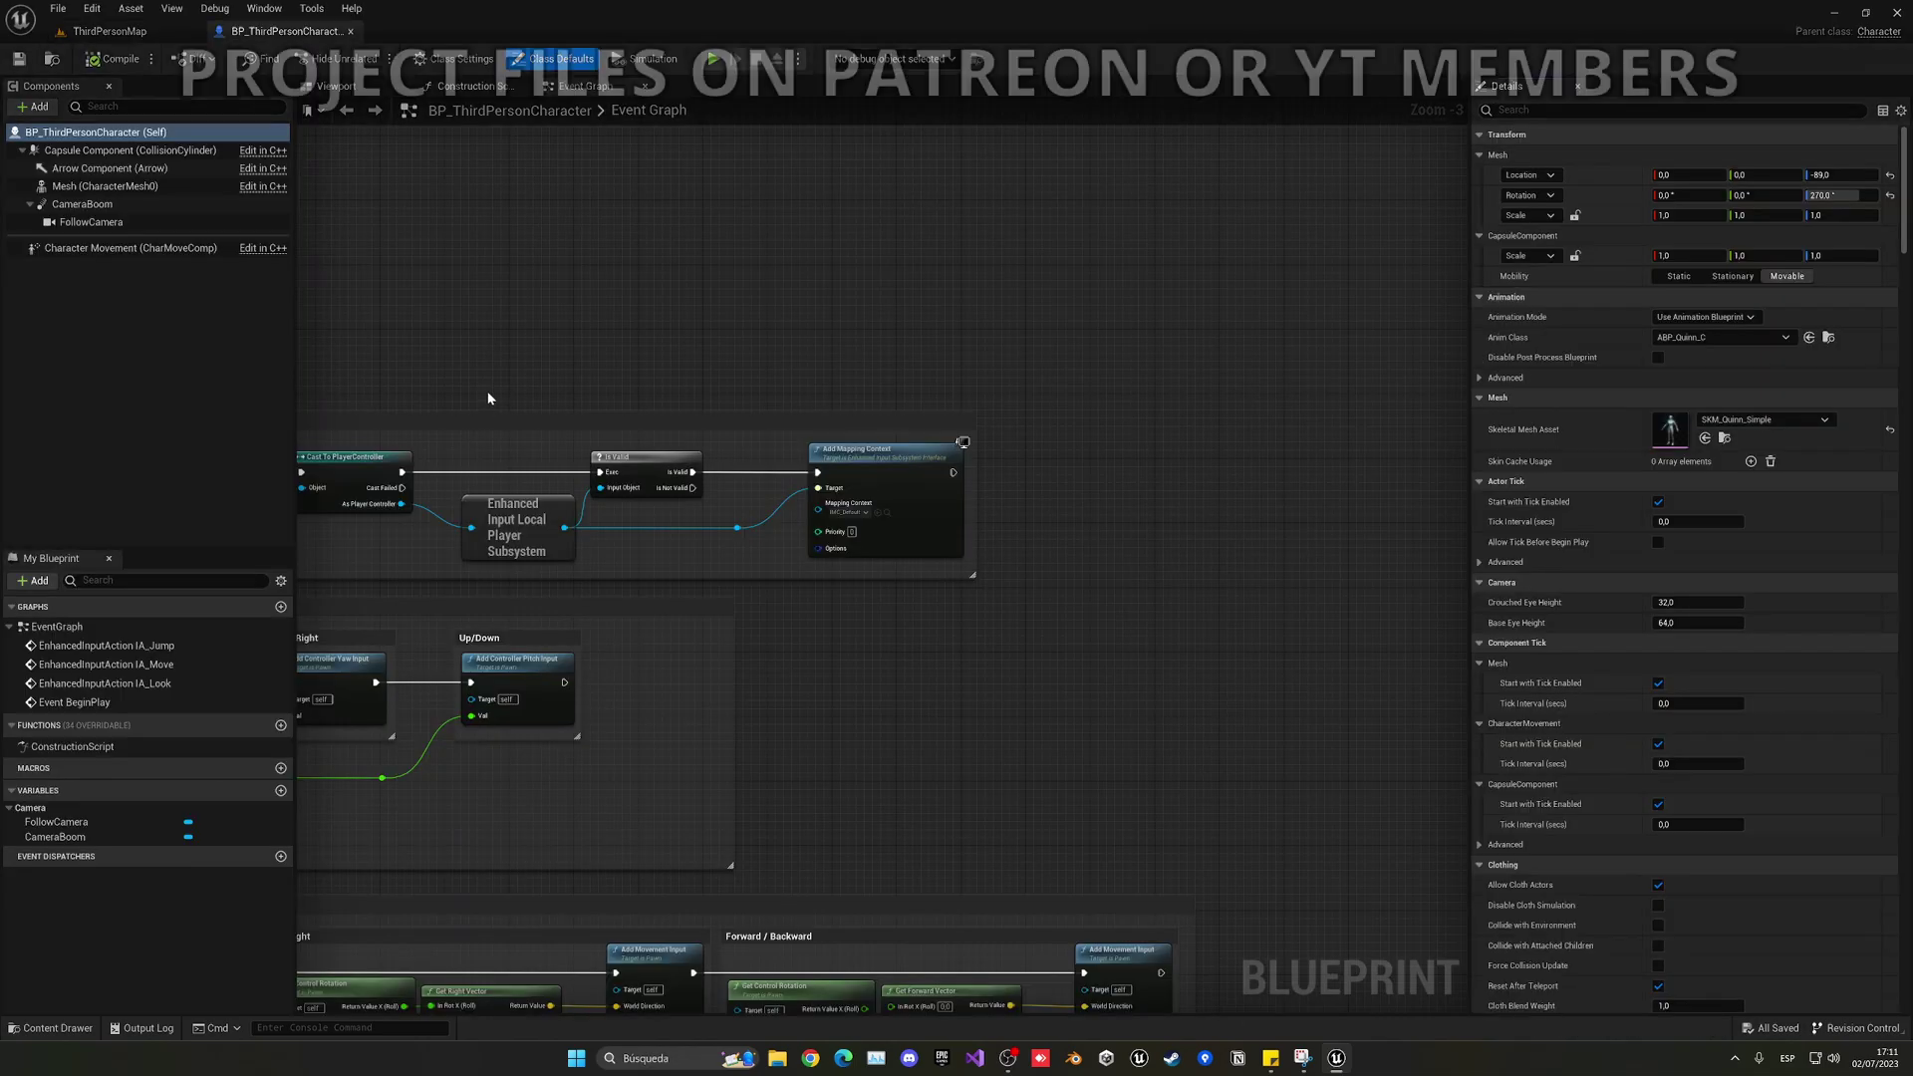
pyautogui.click(342, 91)
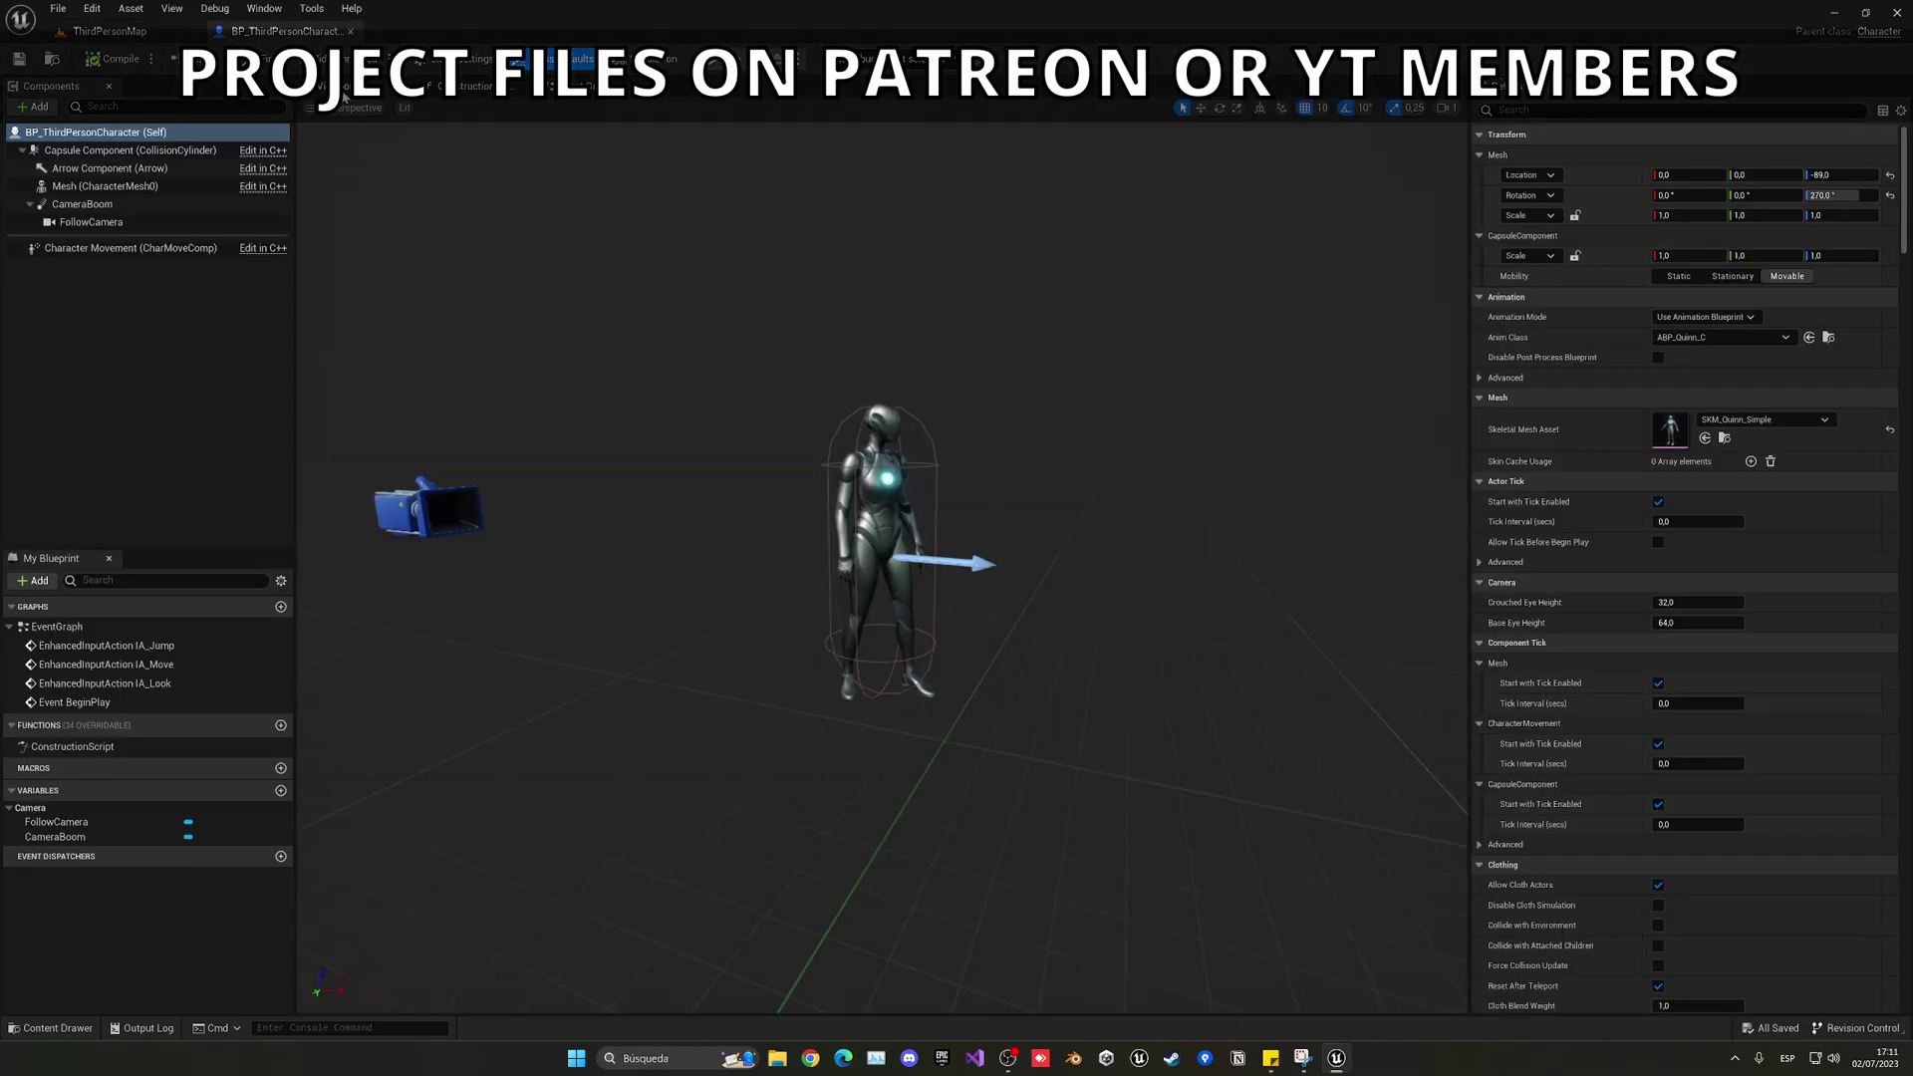
# - Set the CameraBoom component's Target Arm Length to 1500
pyautogui.click(131, 205)
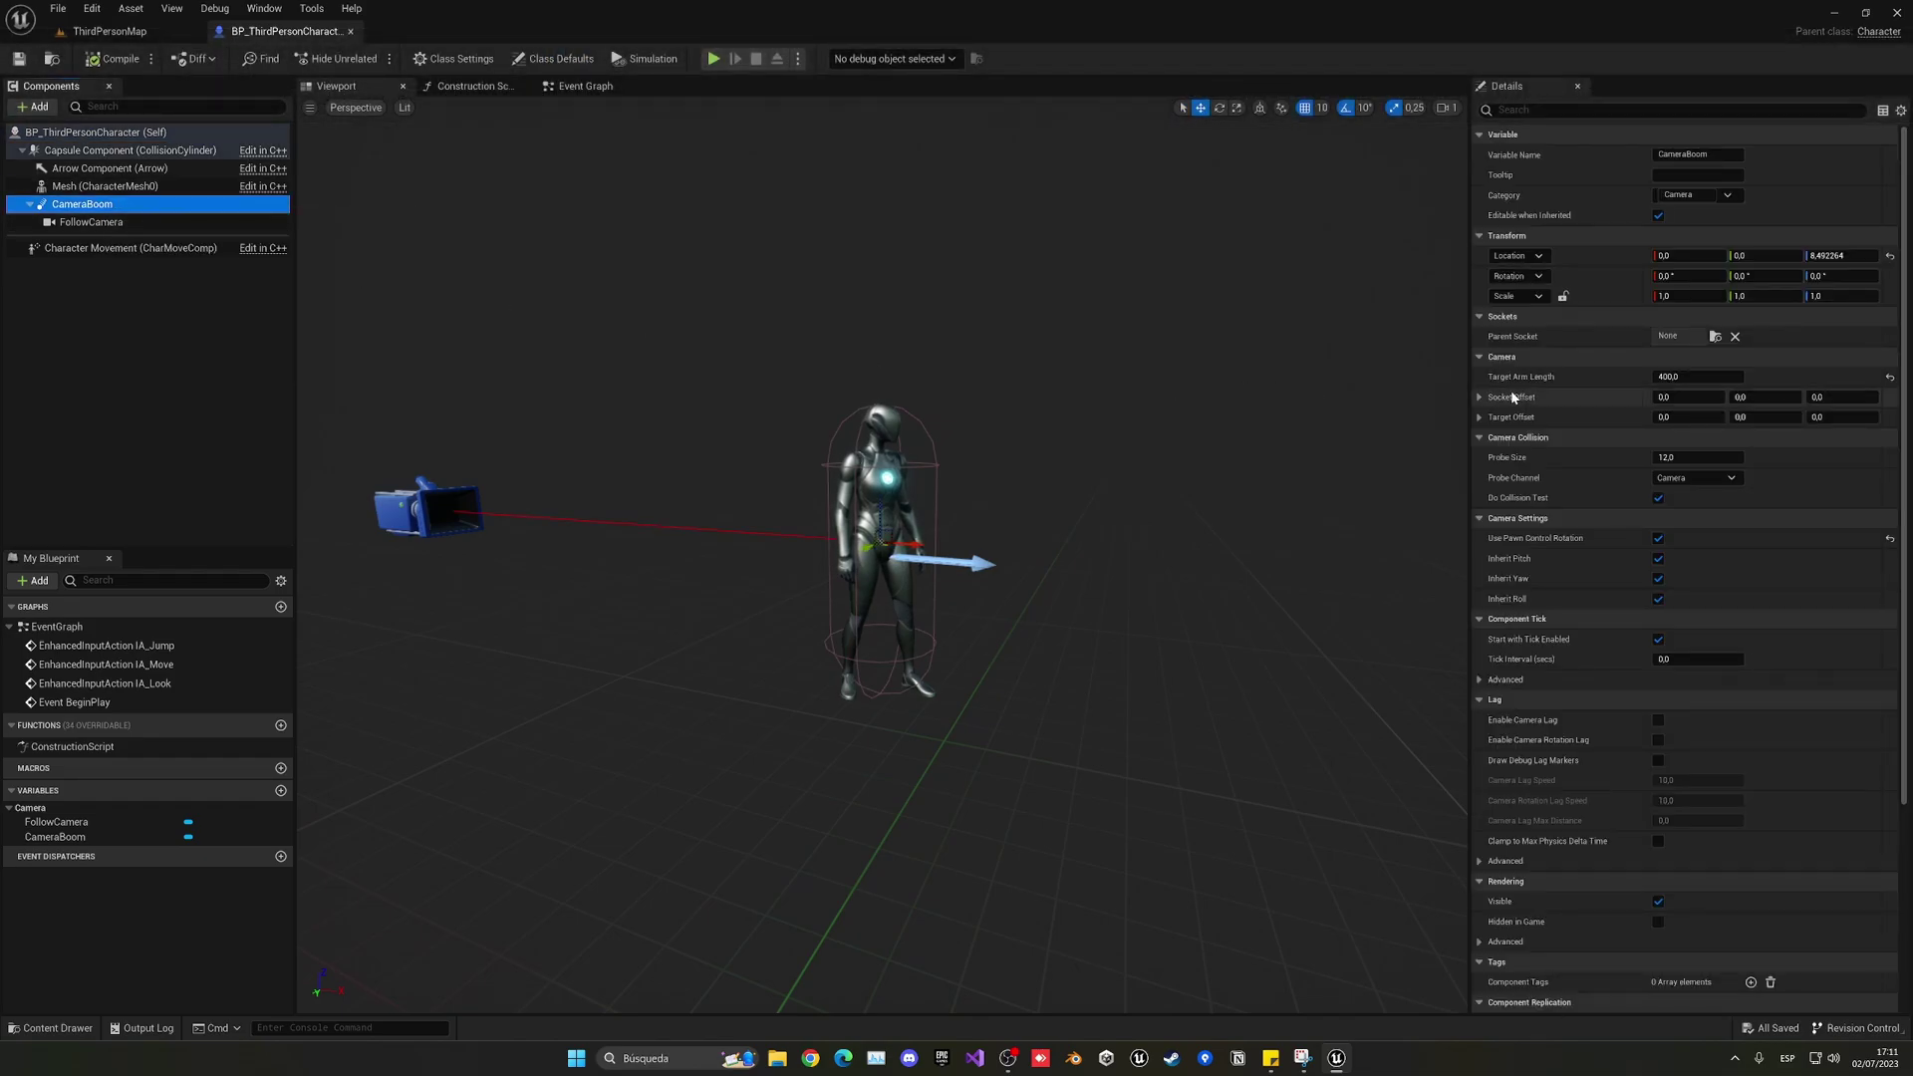
pyautogui.click(1697, 377)
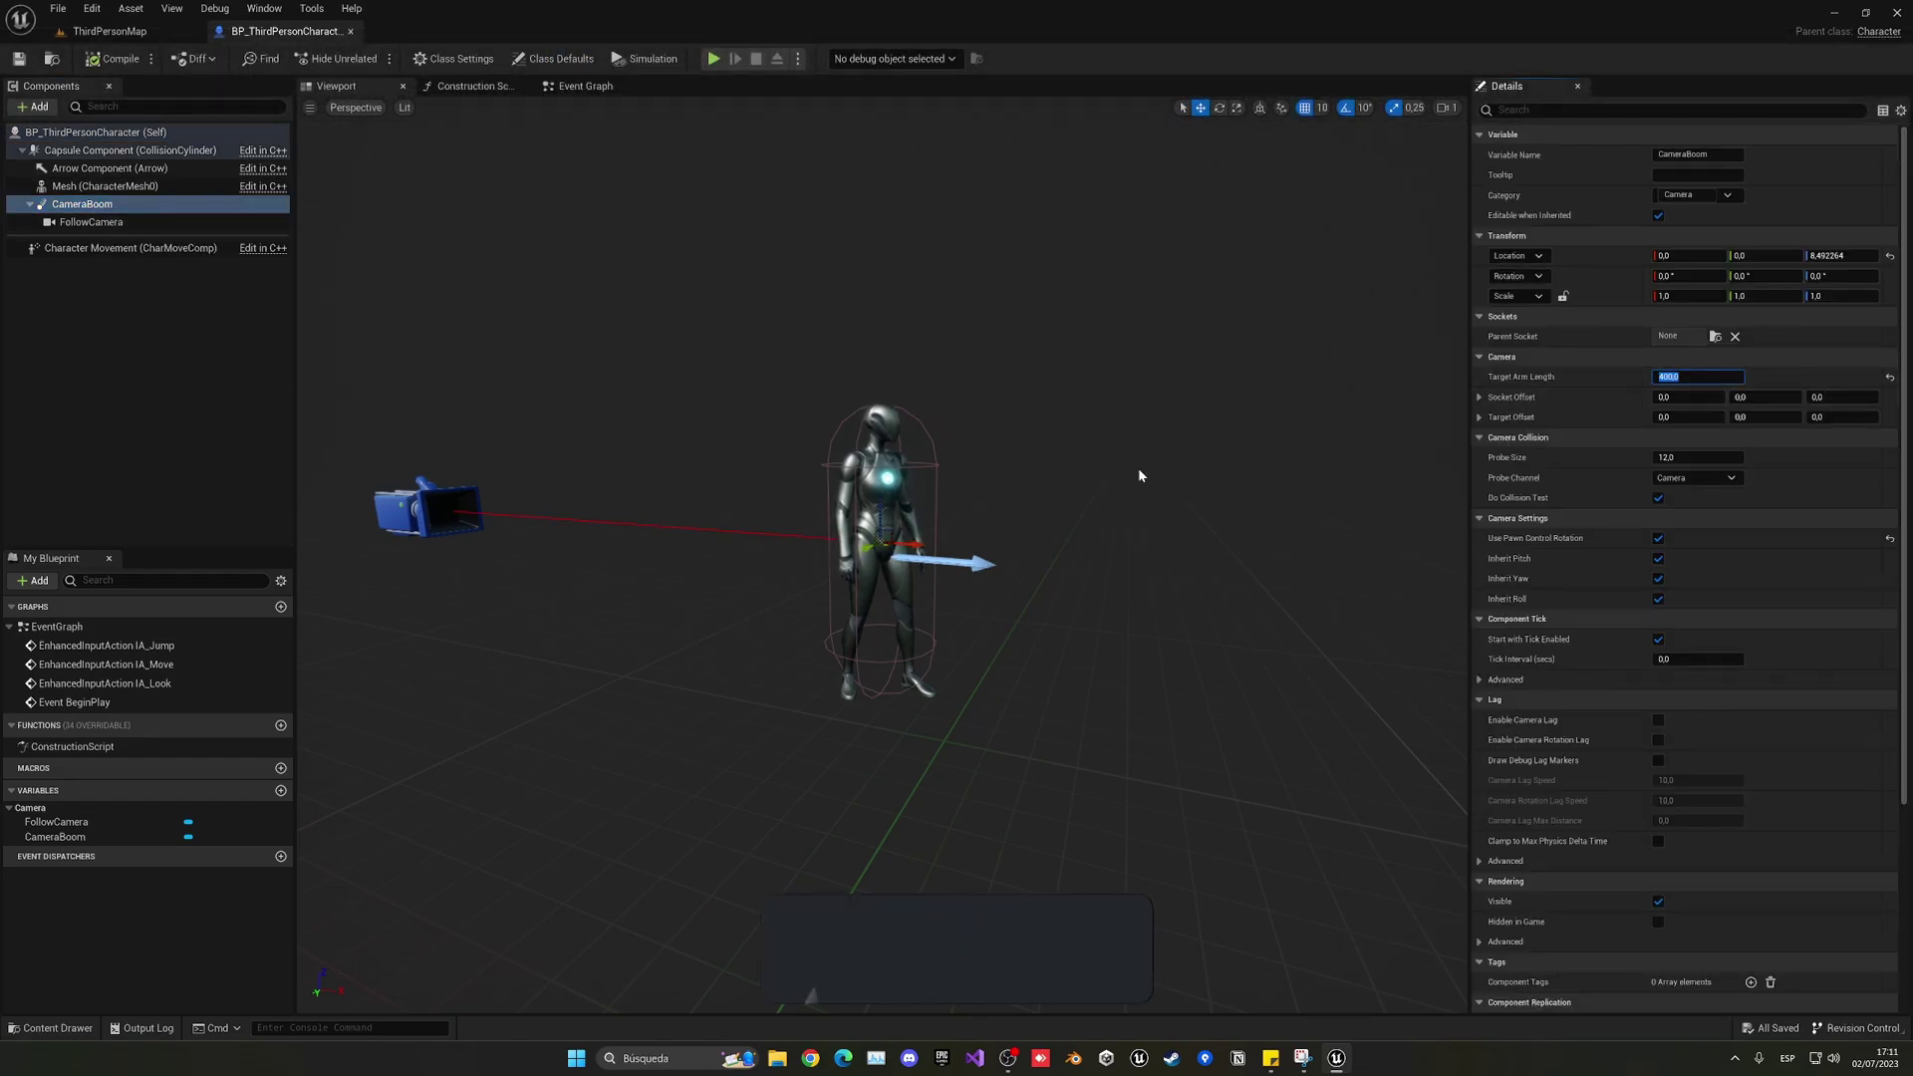
pyautogui.write('150')
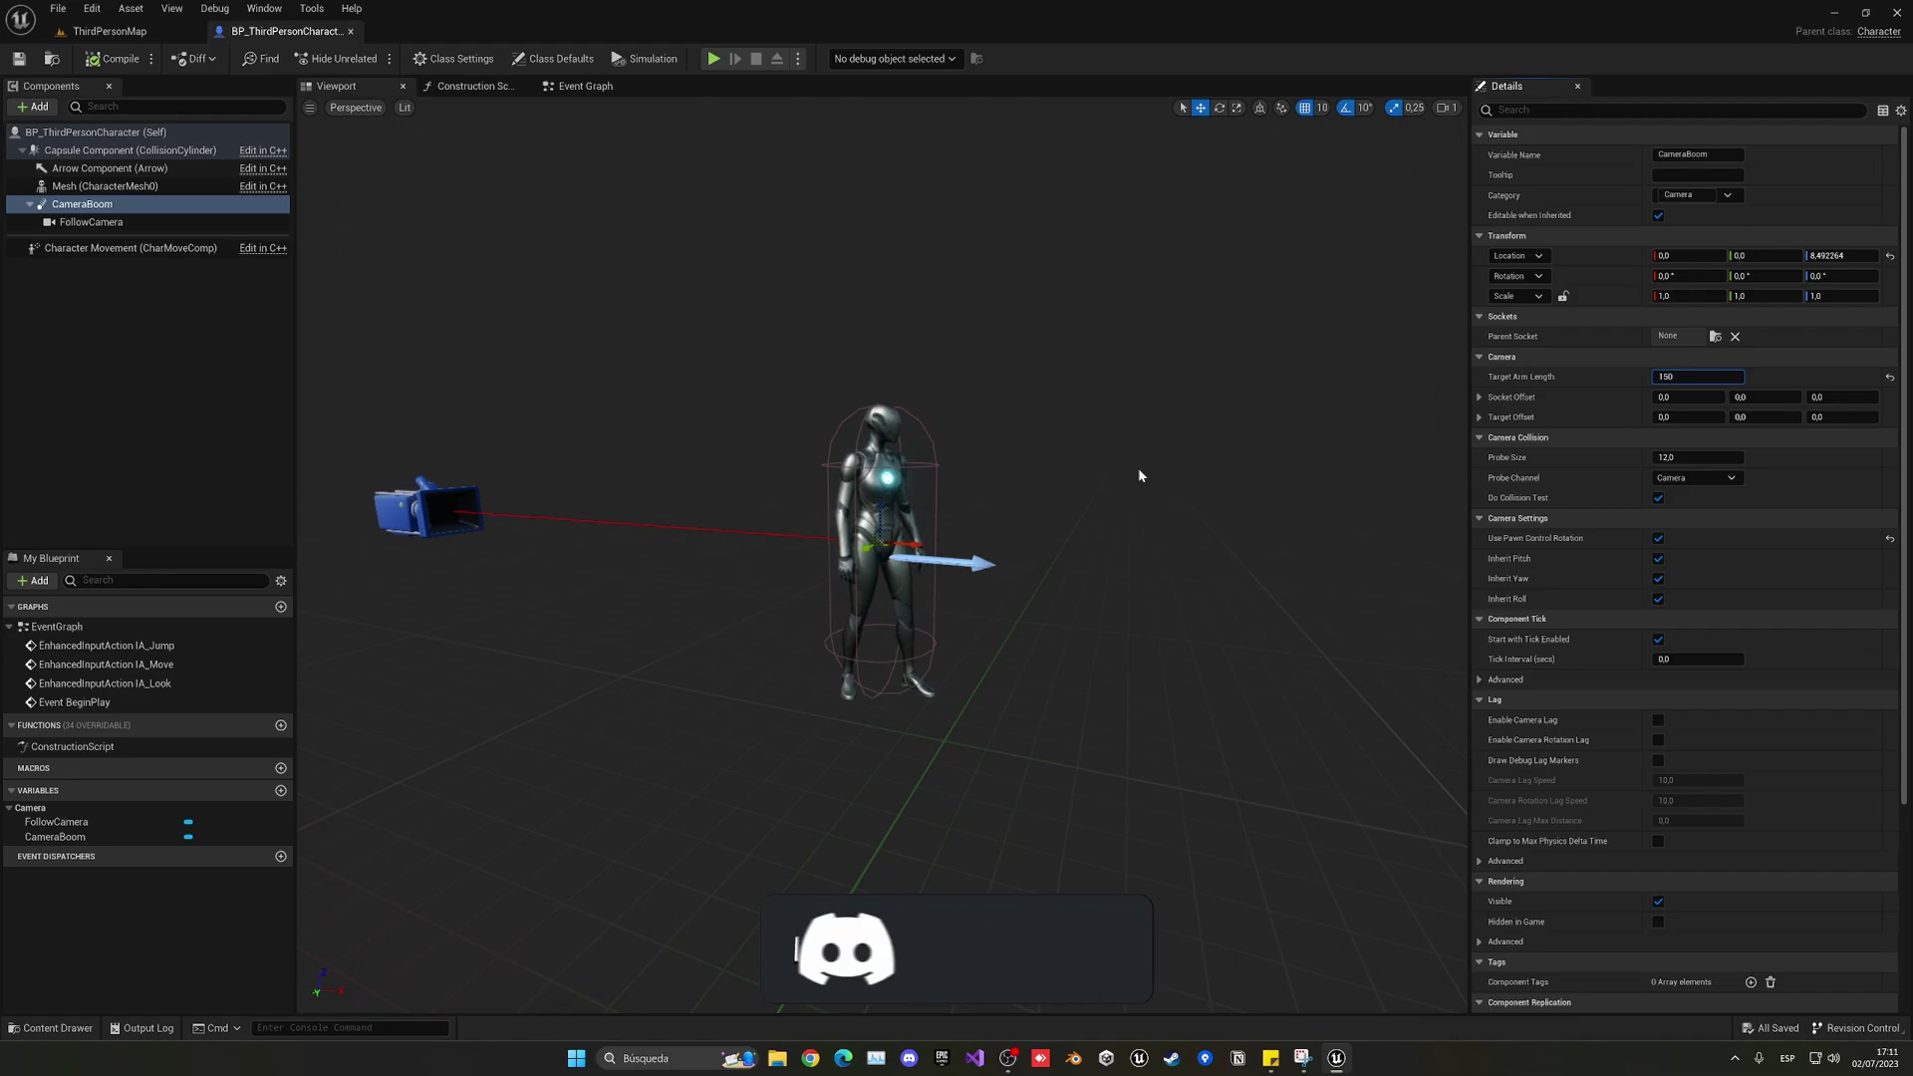
pyautogui.write('0')
pyautogui.press('Return')
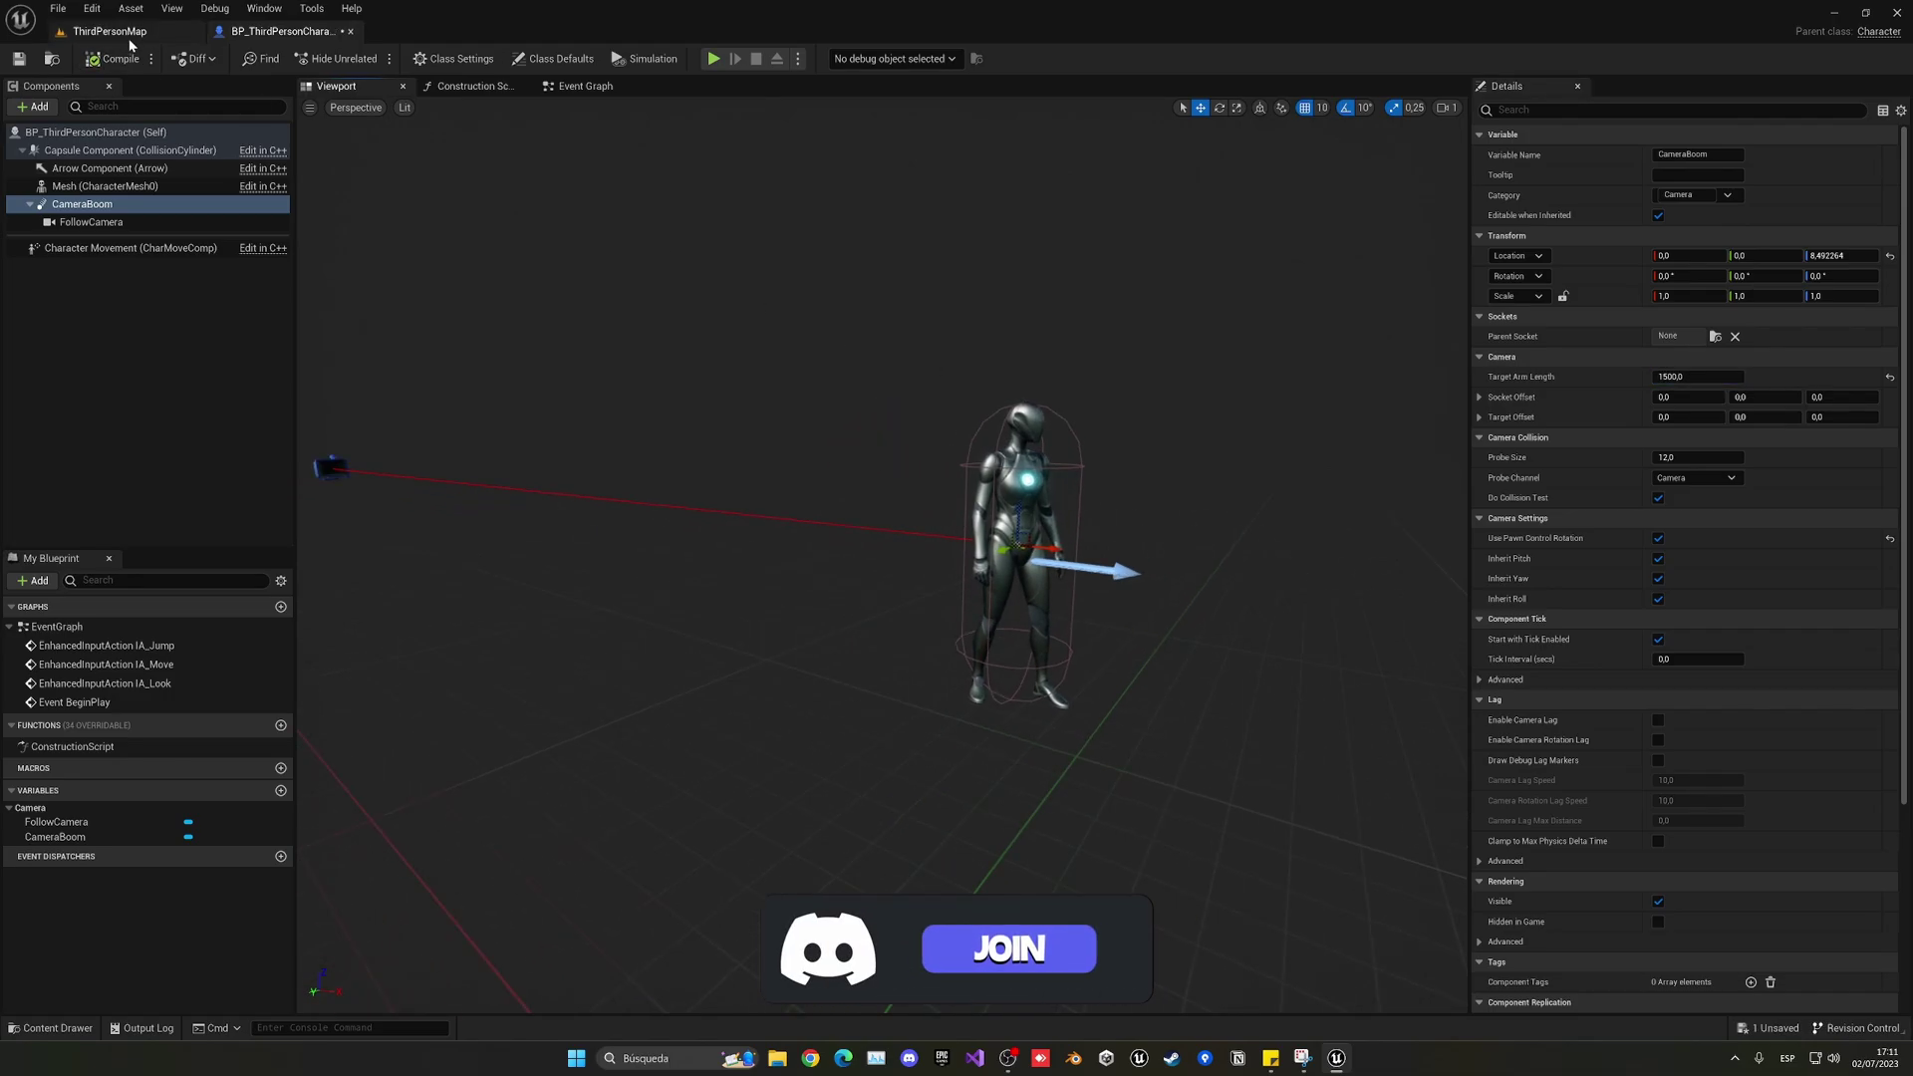
# - Play-test ThirdPersonMap to check the character's view with the longer camera boom, and stop the session
pyautogui.click(150, 34)
pyautogui.click(331, 58)
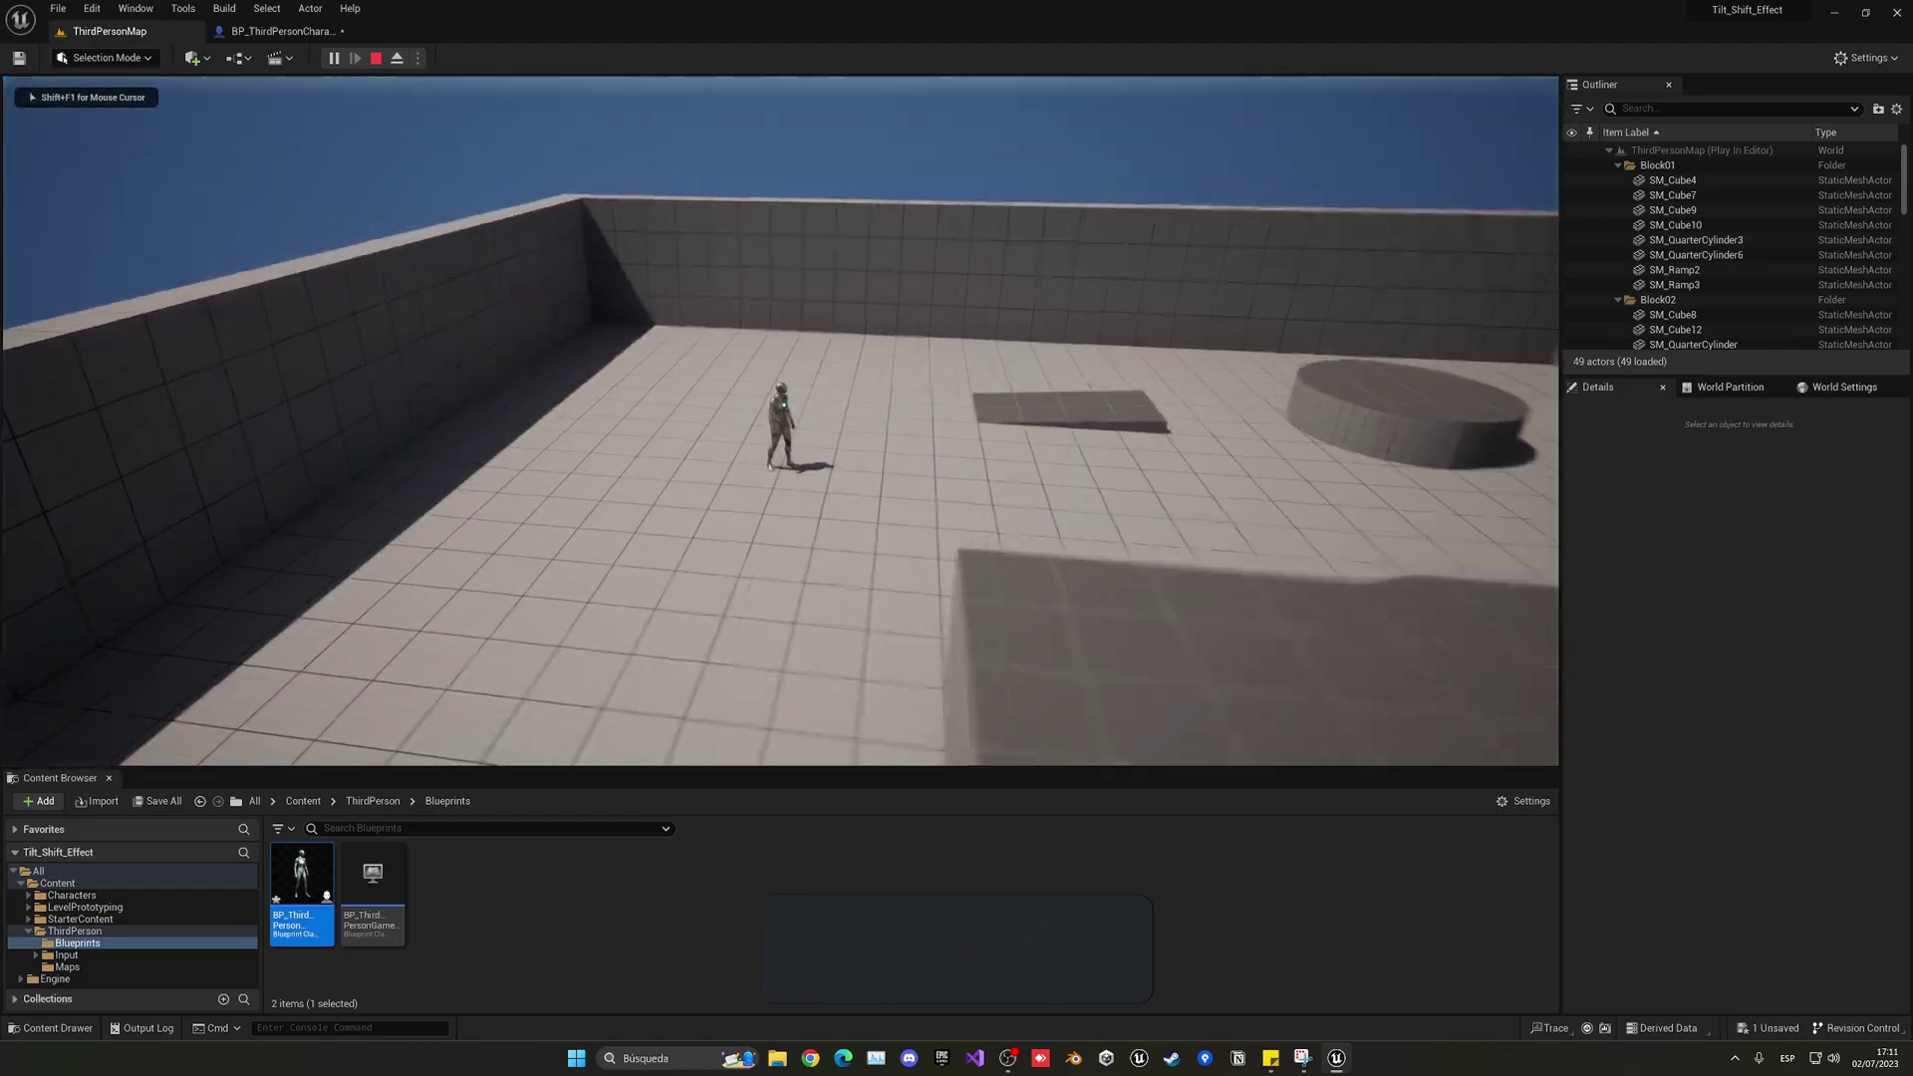
pyautogui.press('w')
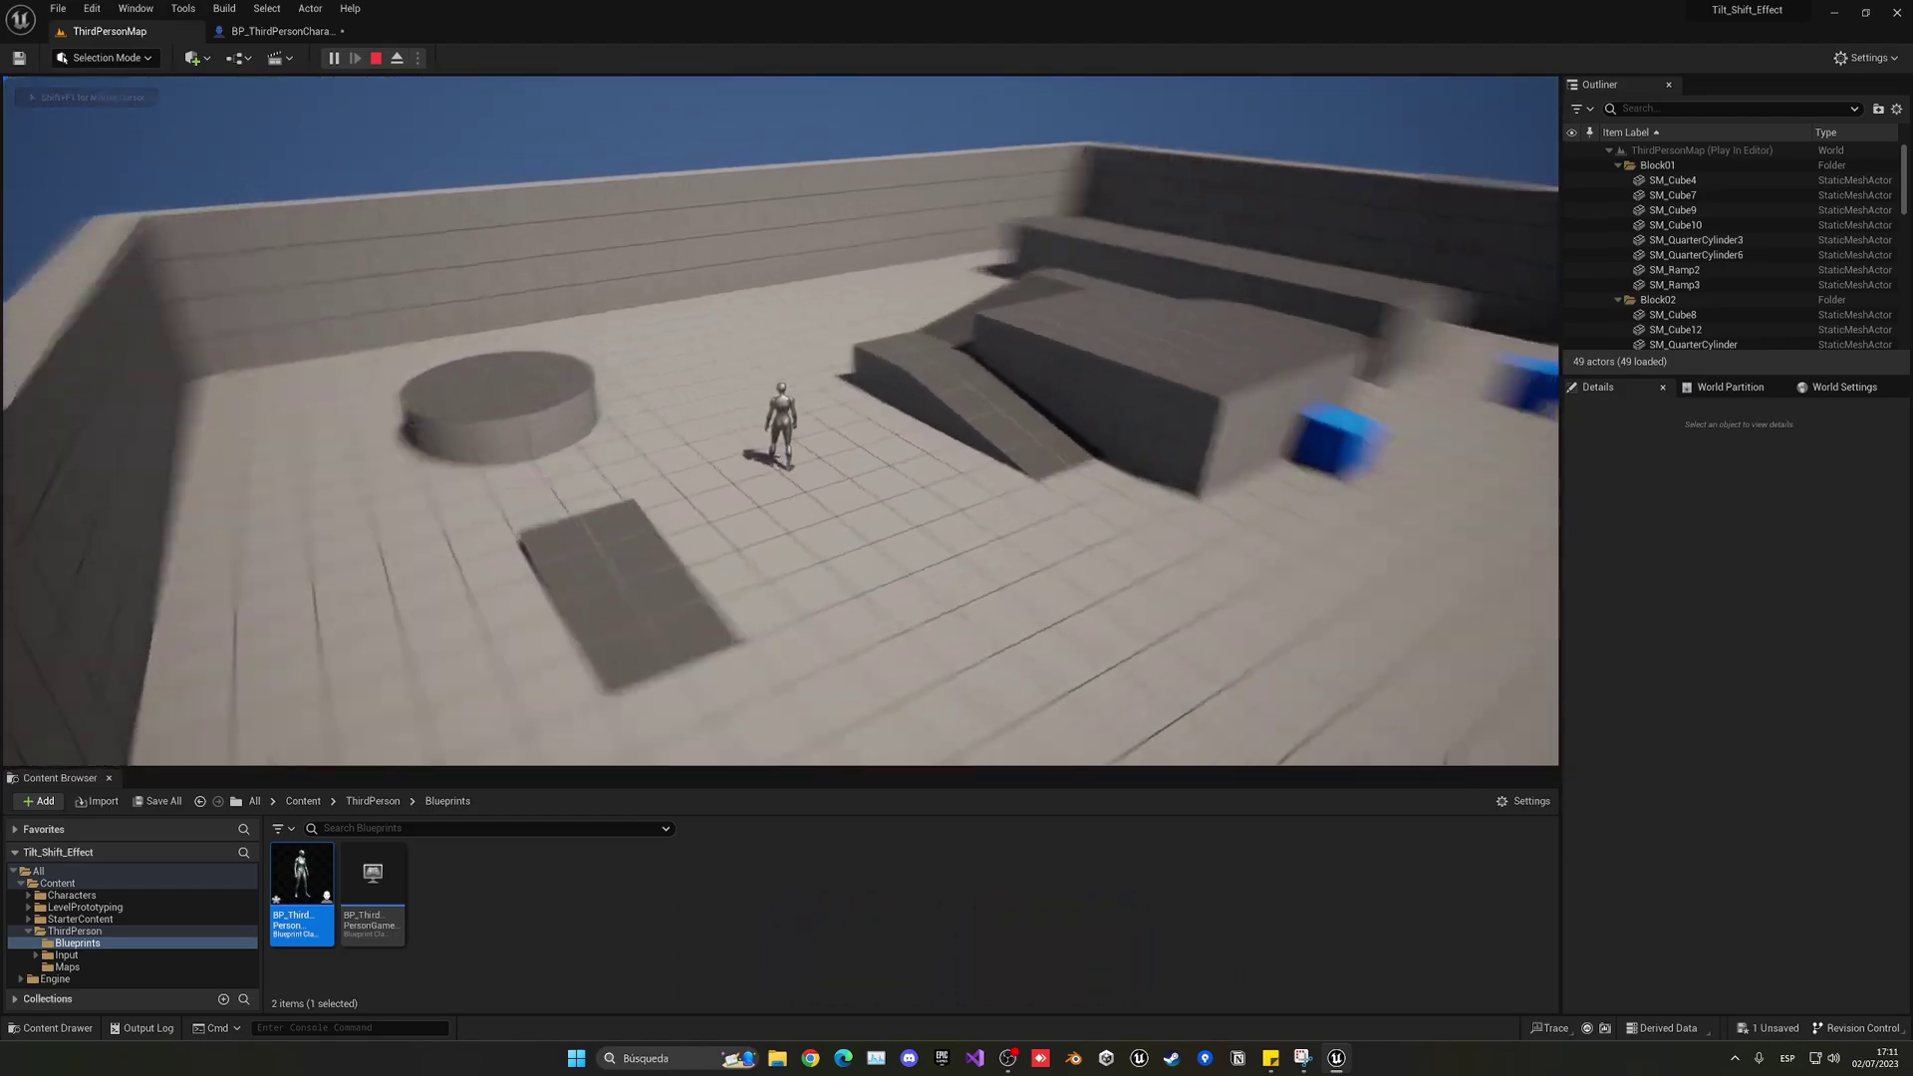
pyautogui.press('Escape')
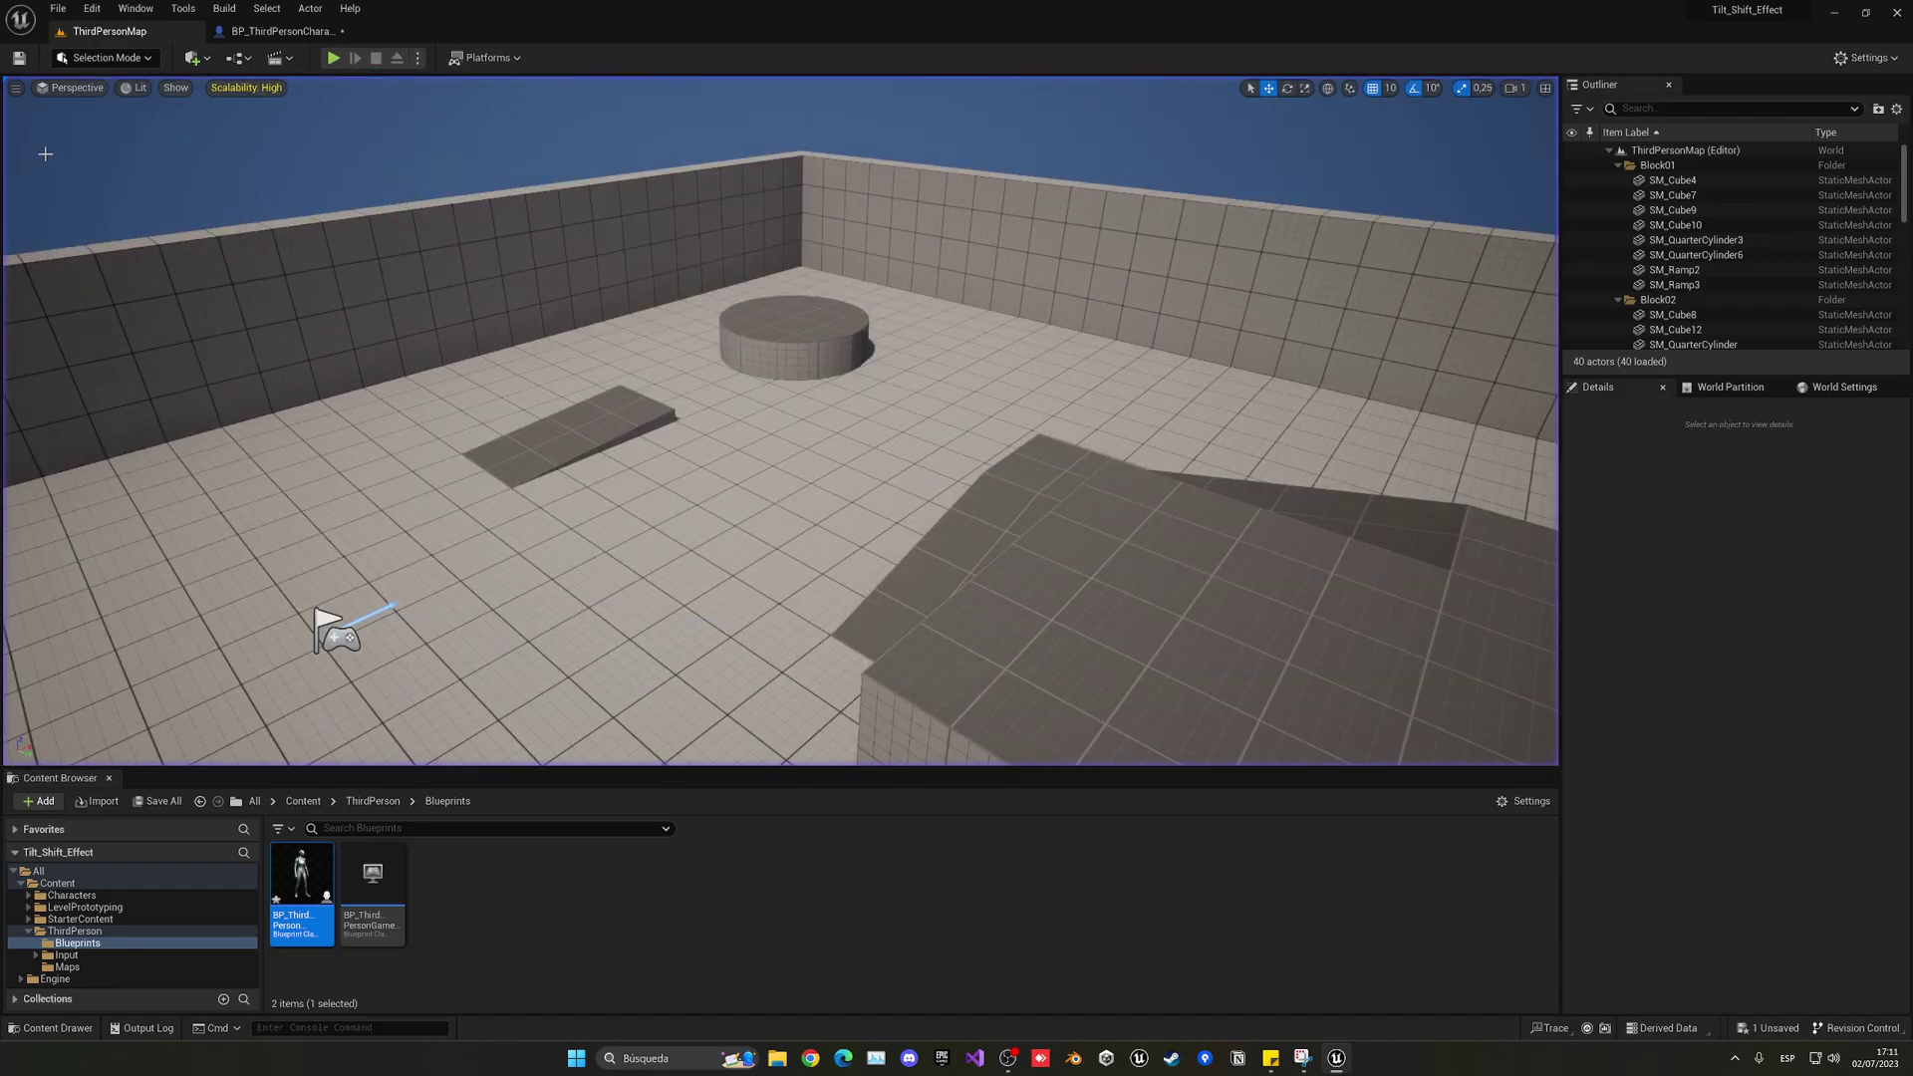
# - Set the FollowCamera component's Field of View to 50 degrees in BP_ThirdPersonCharacter
pyautogui.click(239, 31)
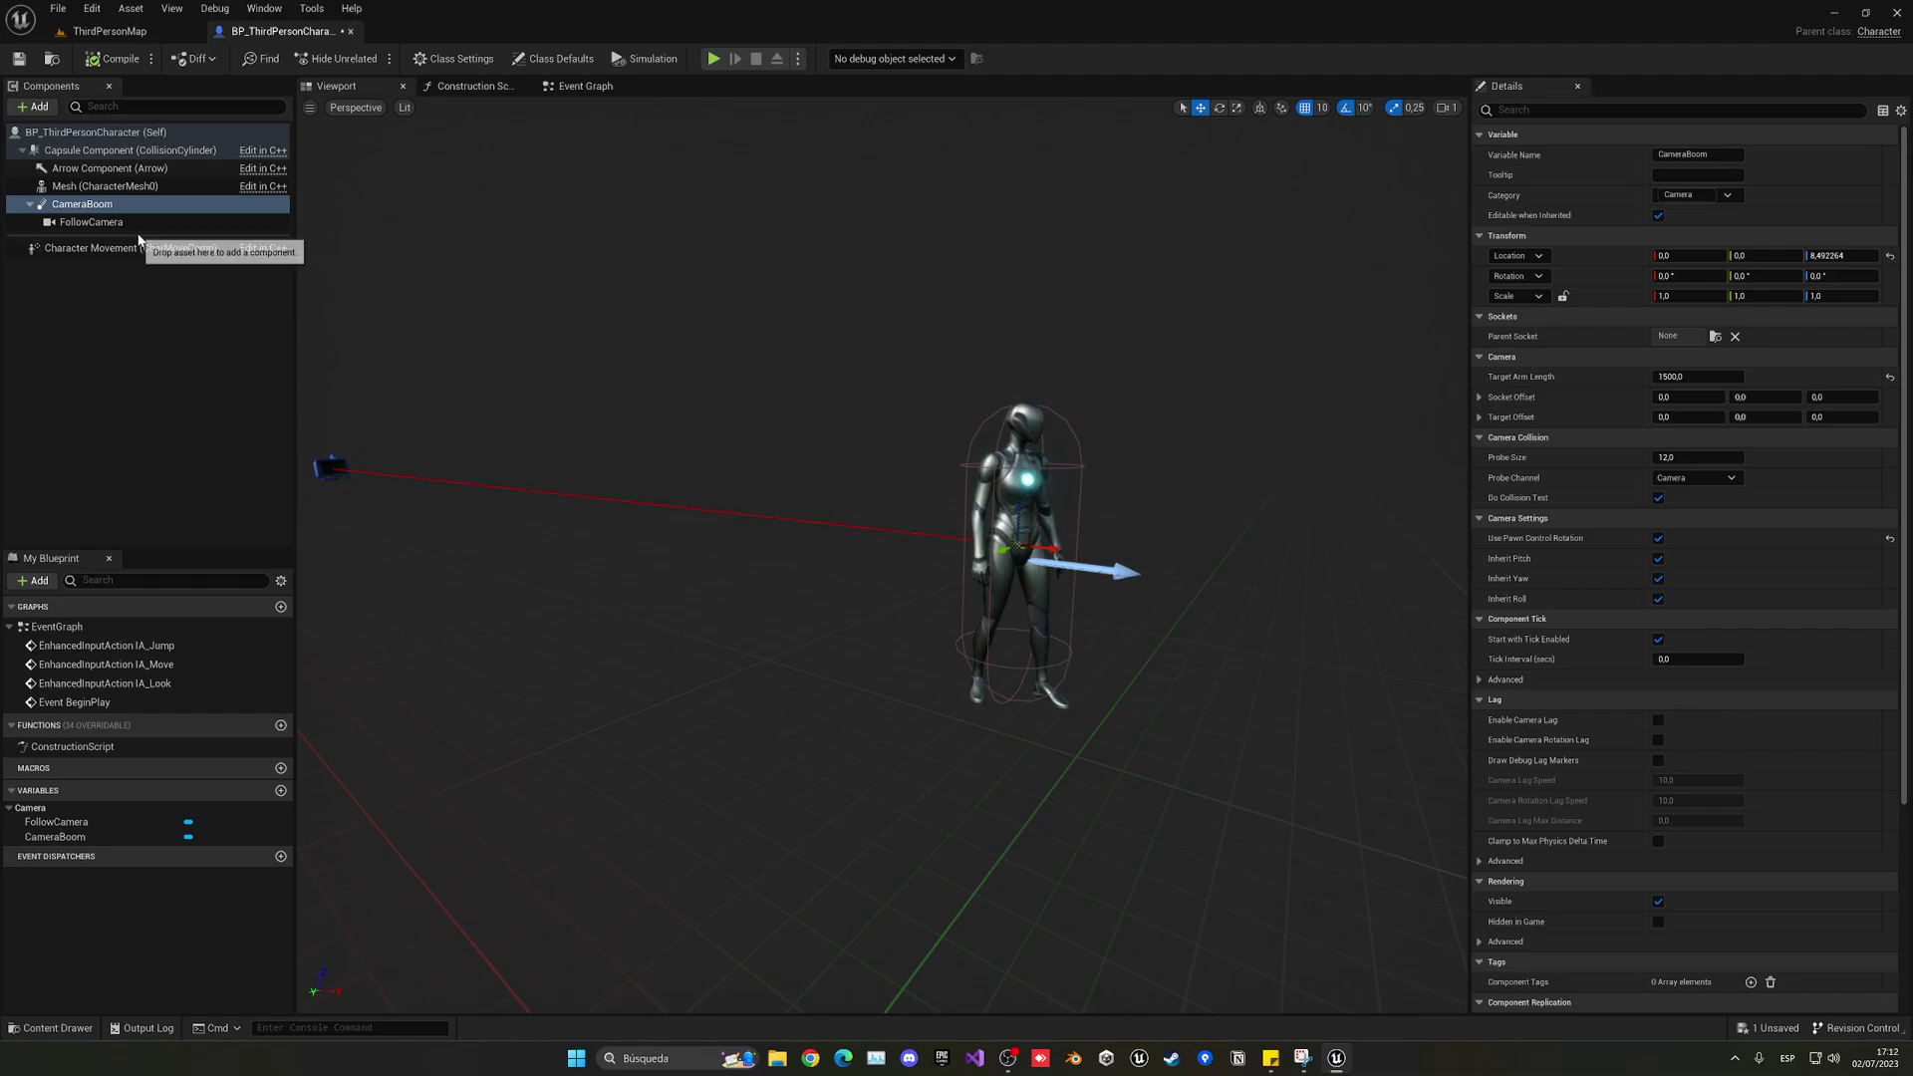
pyautogui.click(92, 222)
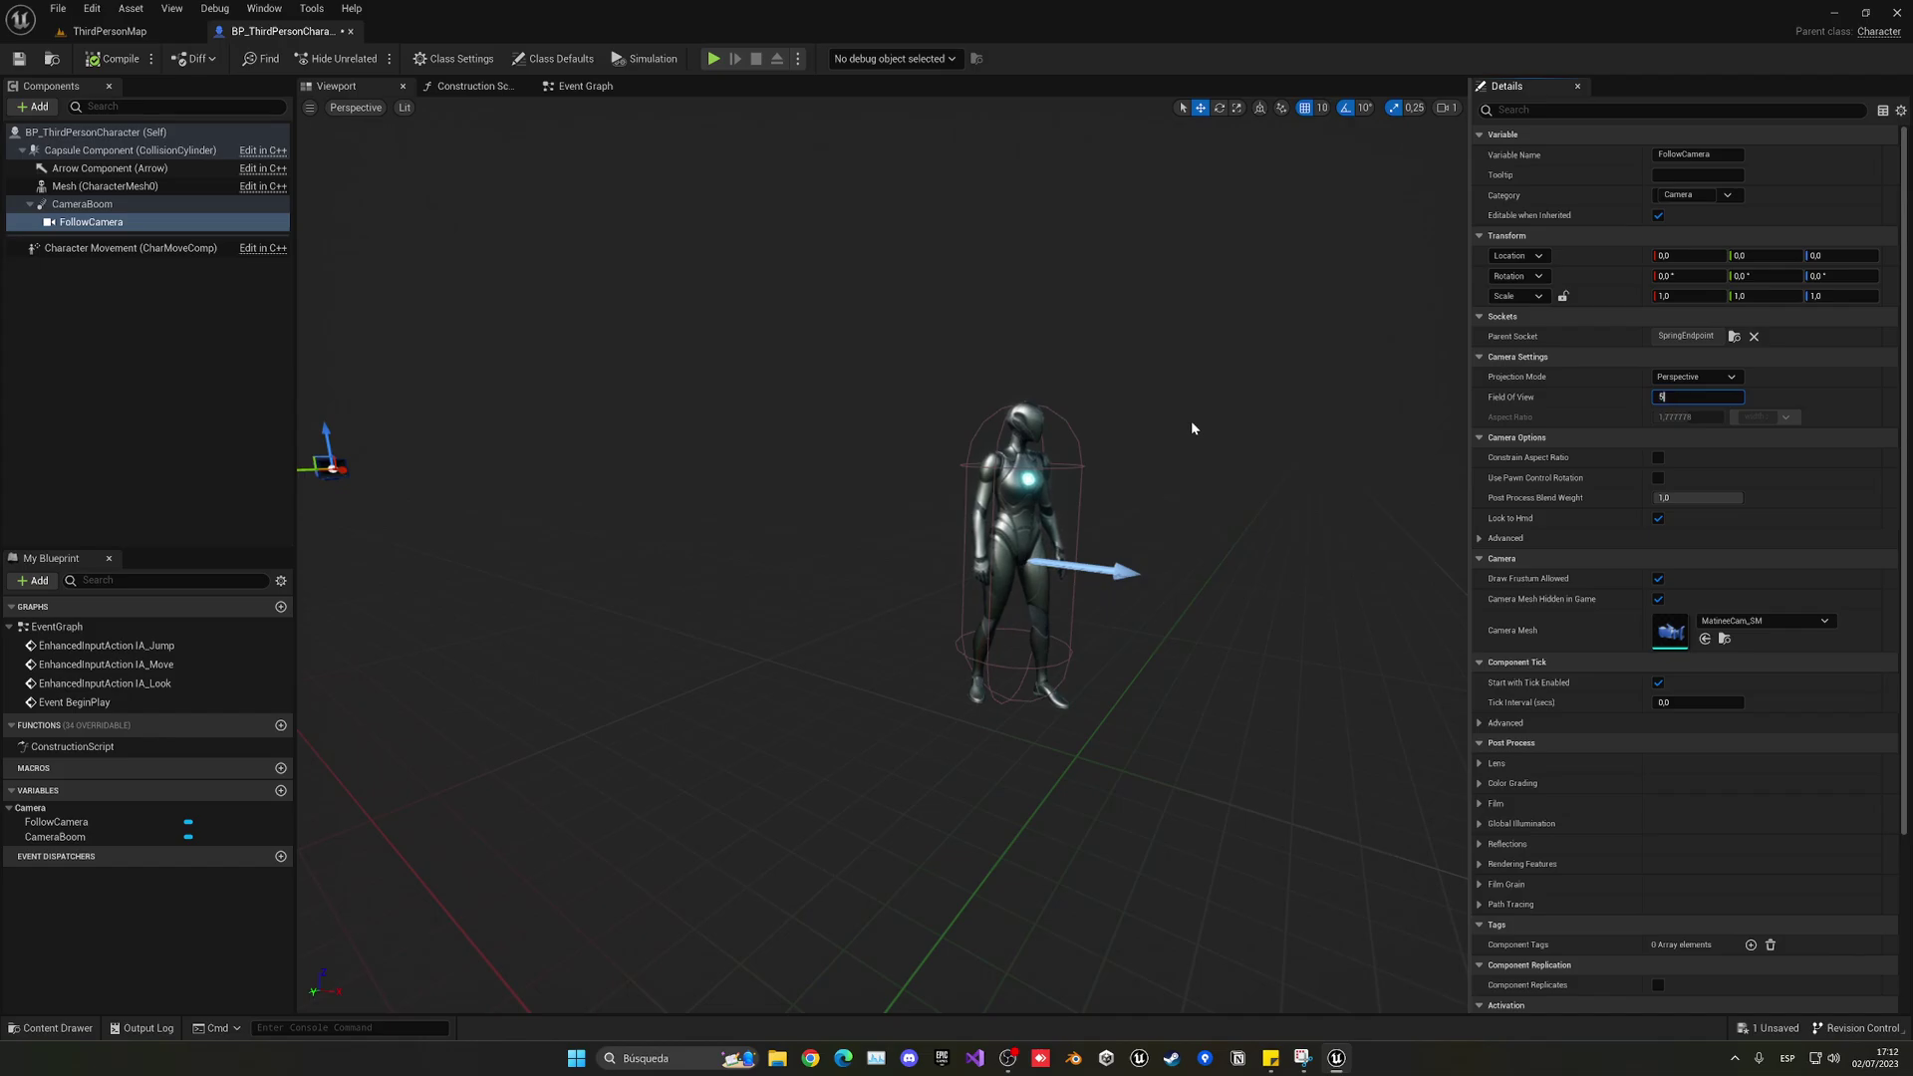
# - Play-test ThirdPersonMap, moving the character around to check the narrower field of view, and stop the session
pyautogui.click(153, 36)
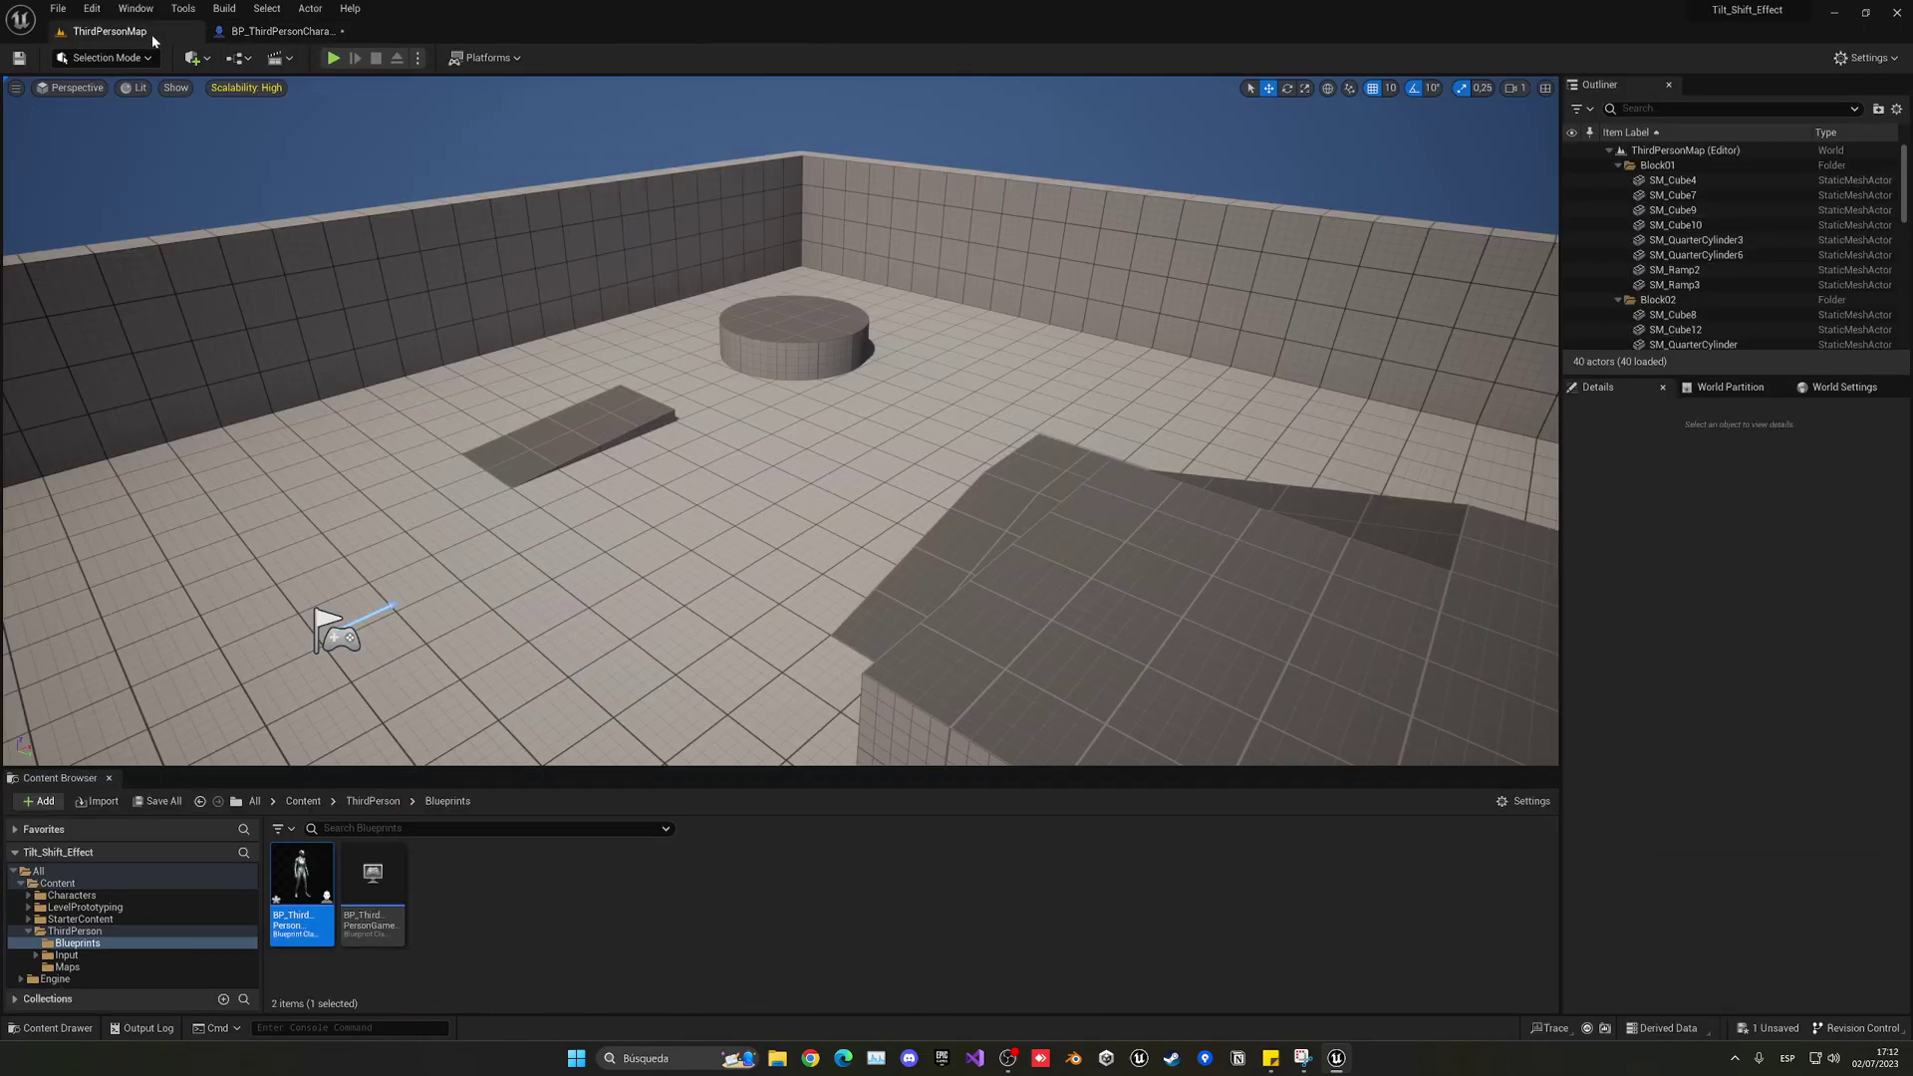
pyautogui.click(345, 59)
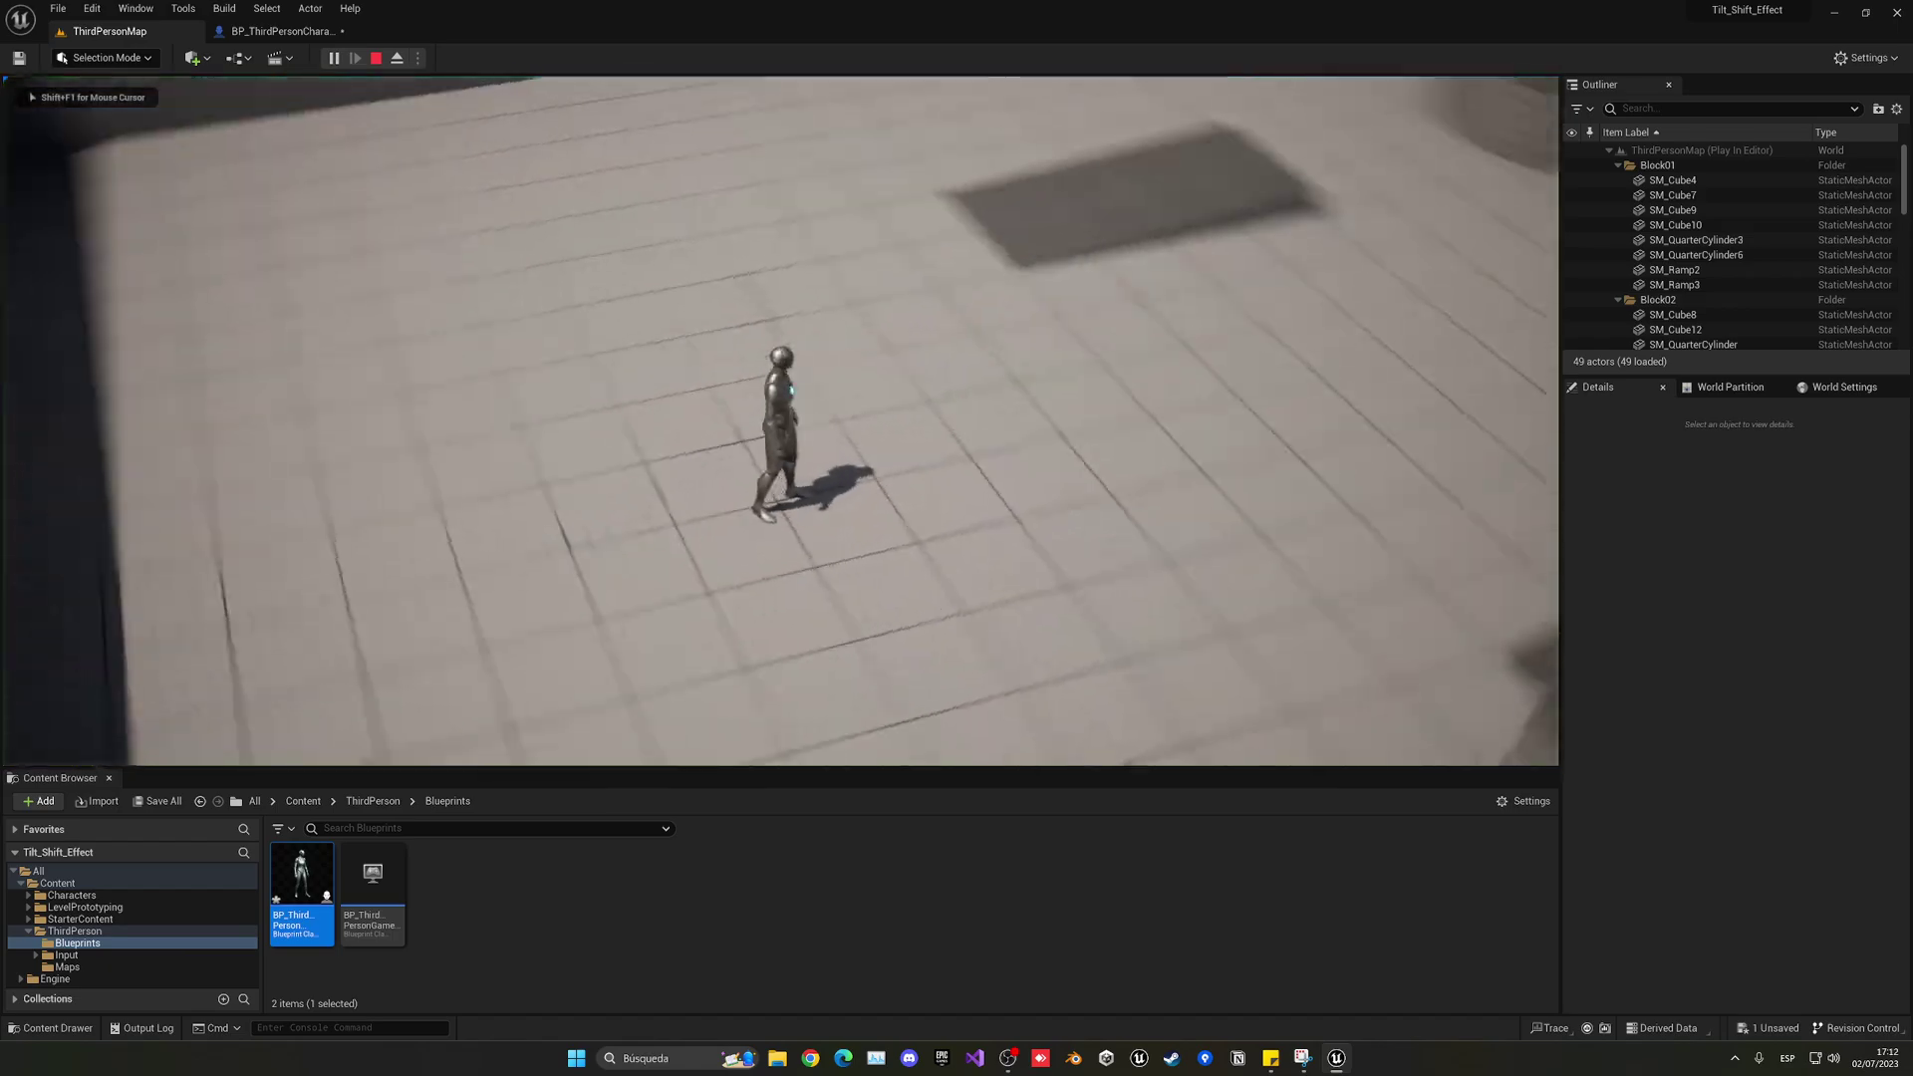
pyautogui.press('d')
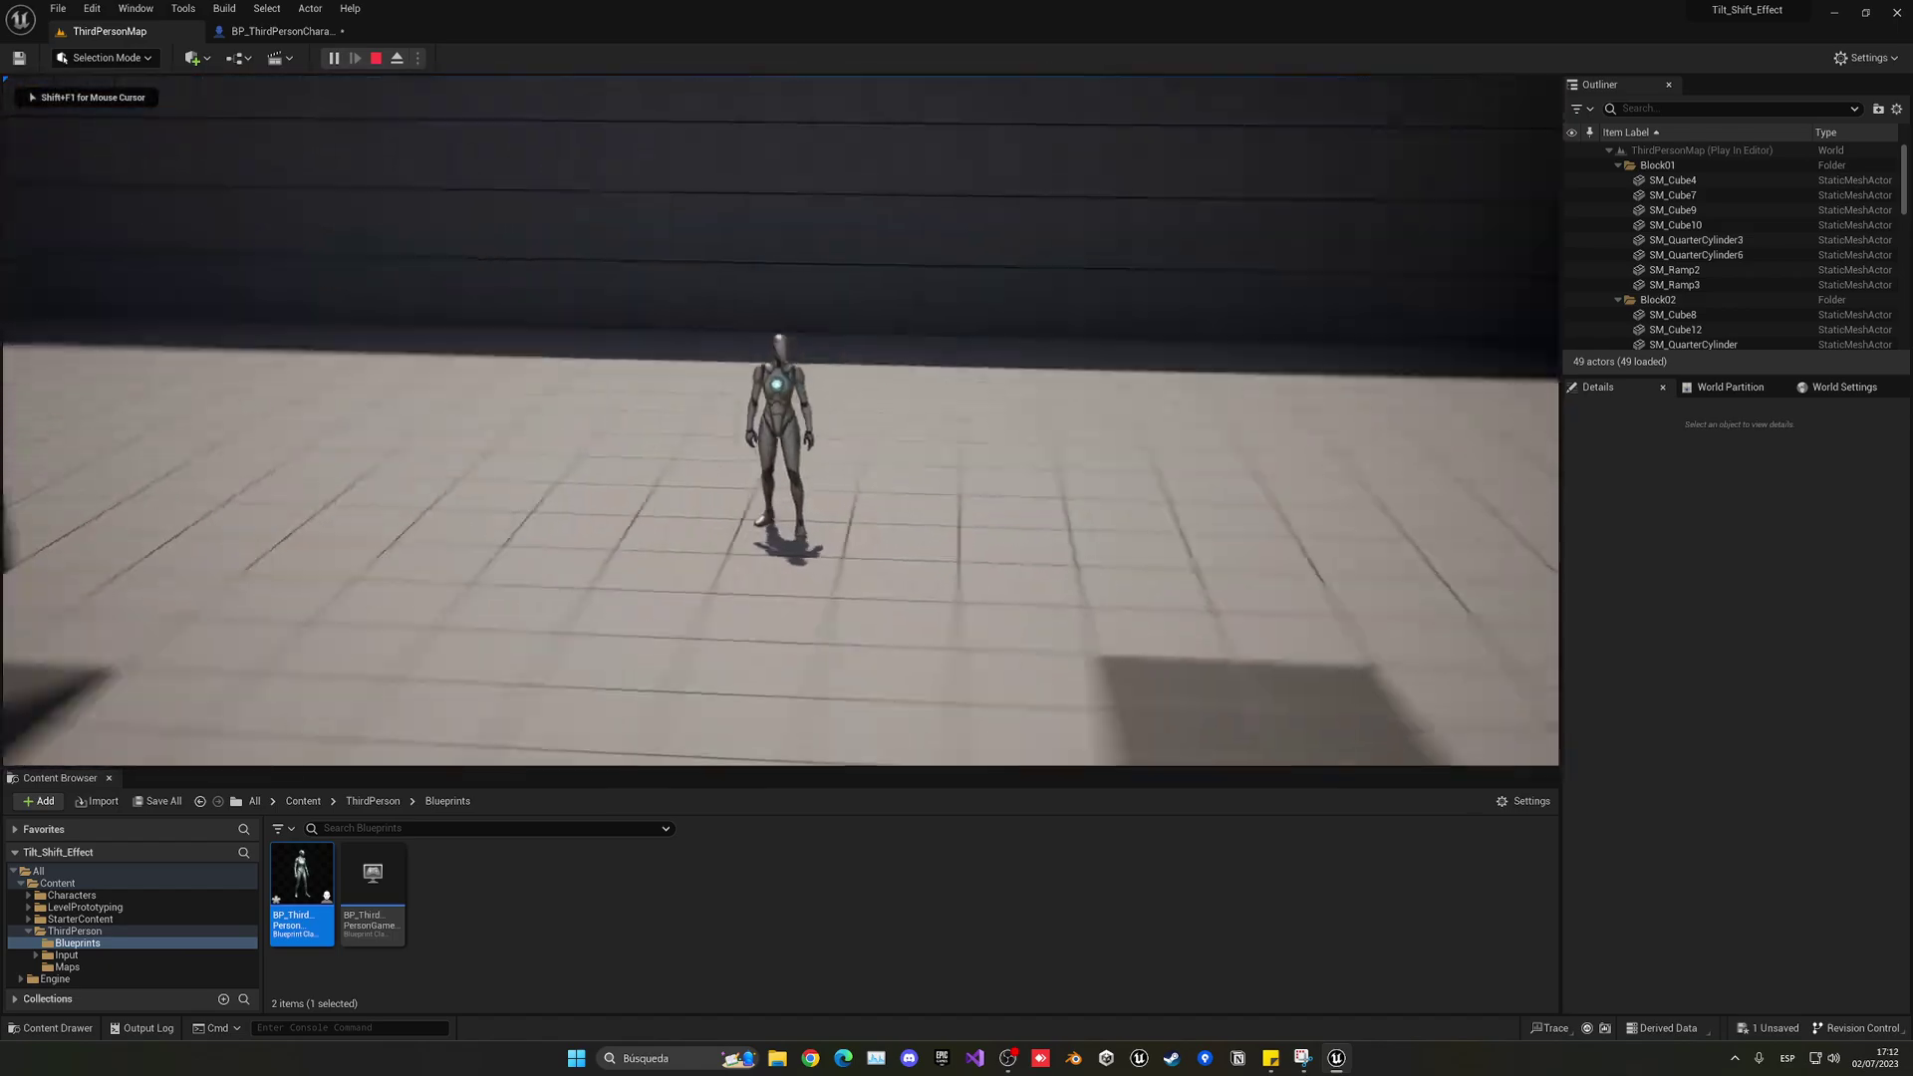
pyautogui.press('w')
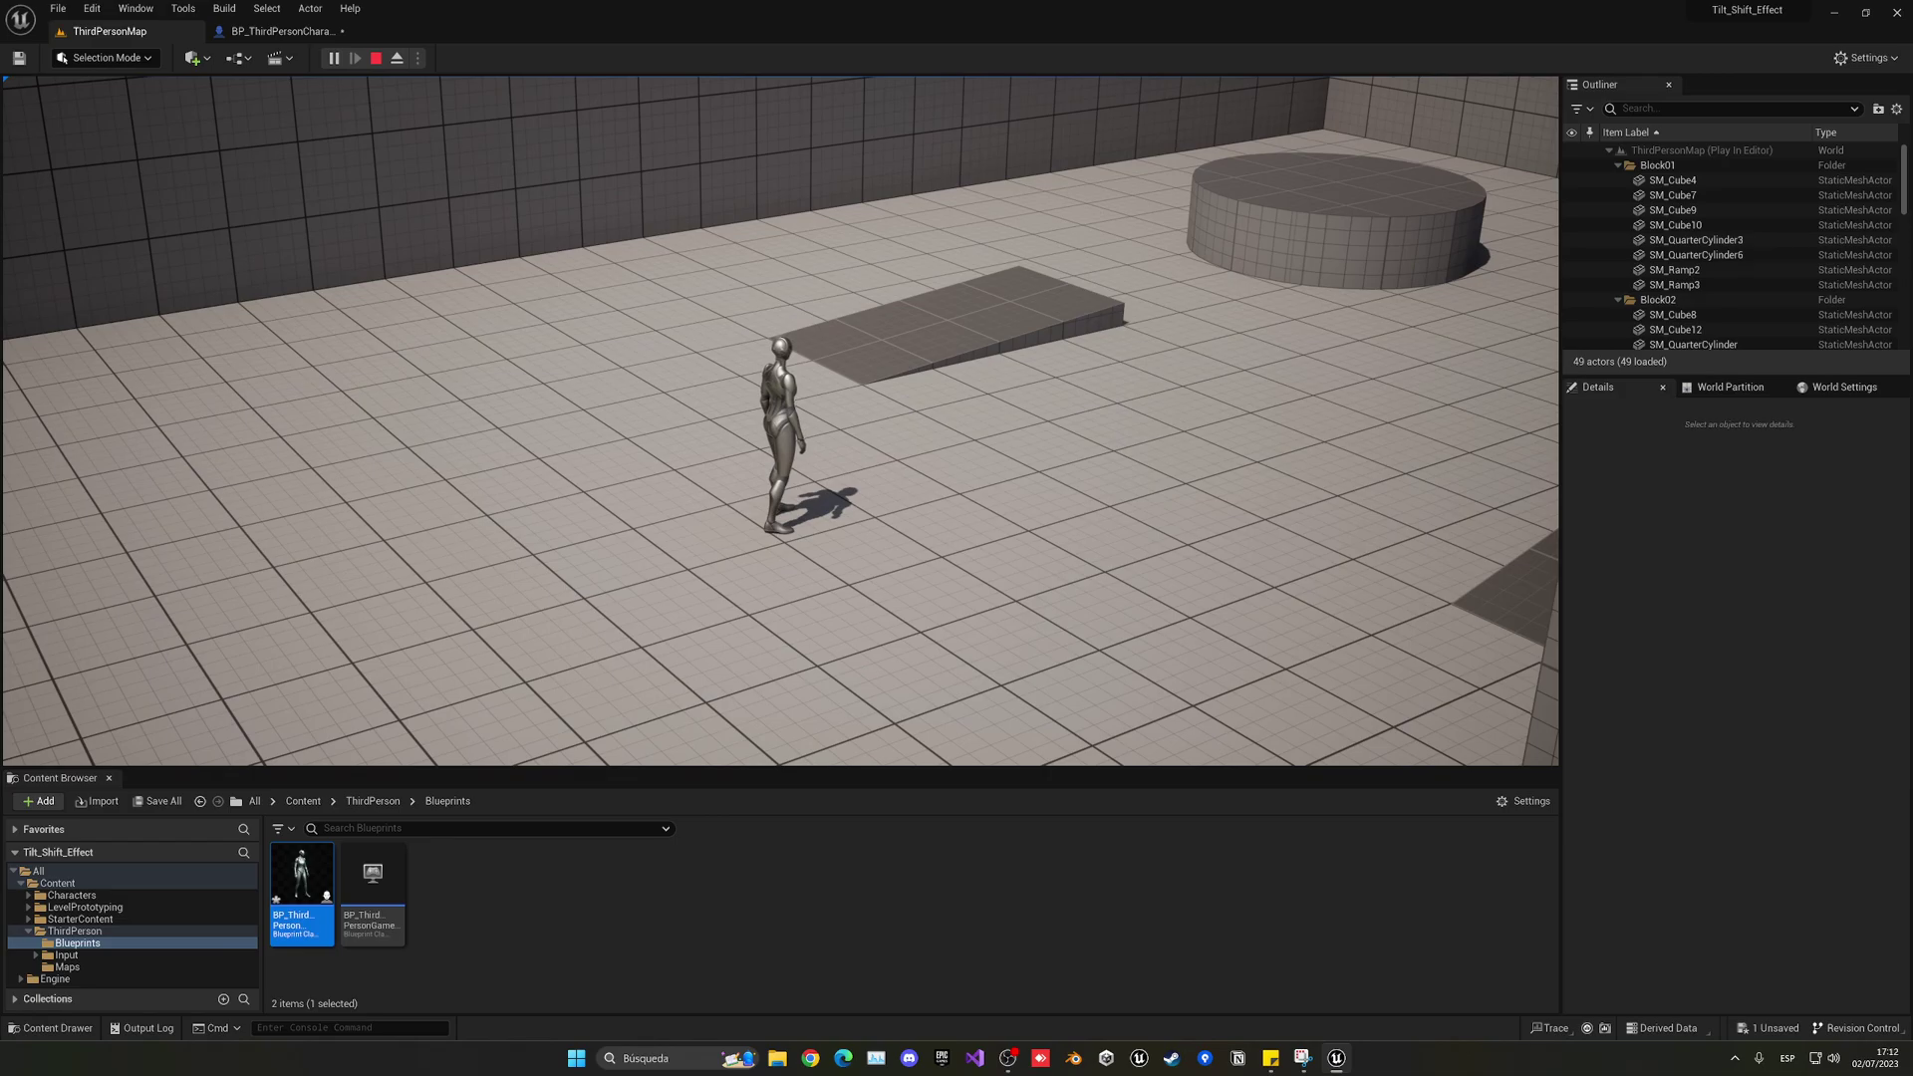
pyautogui.press('w')
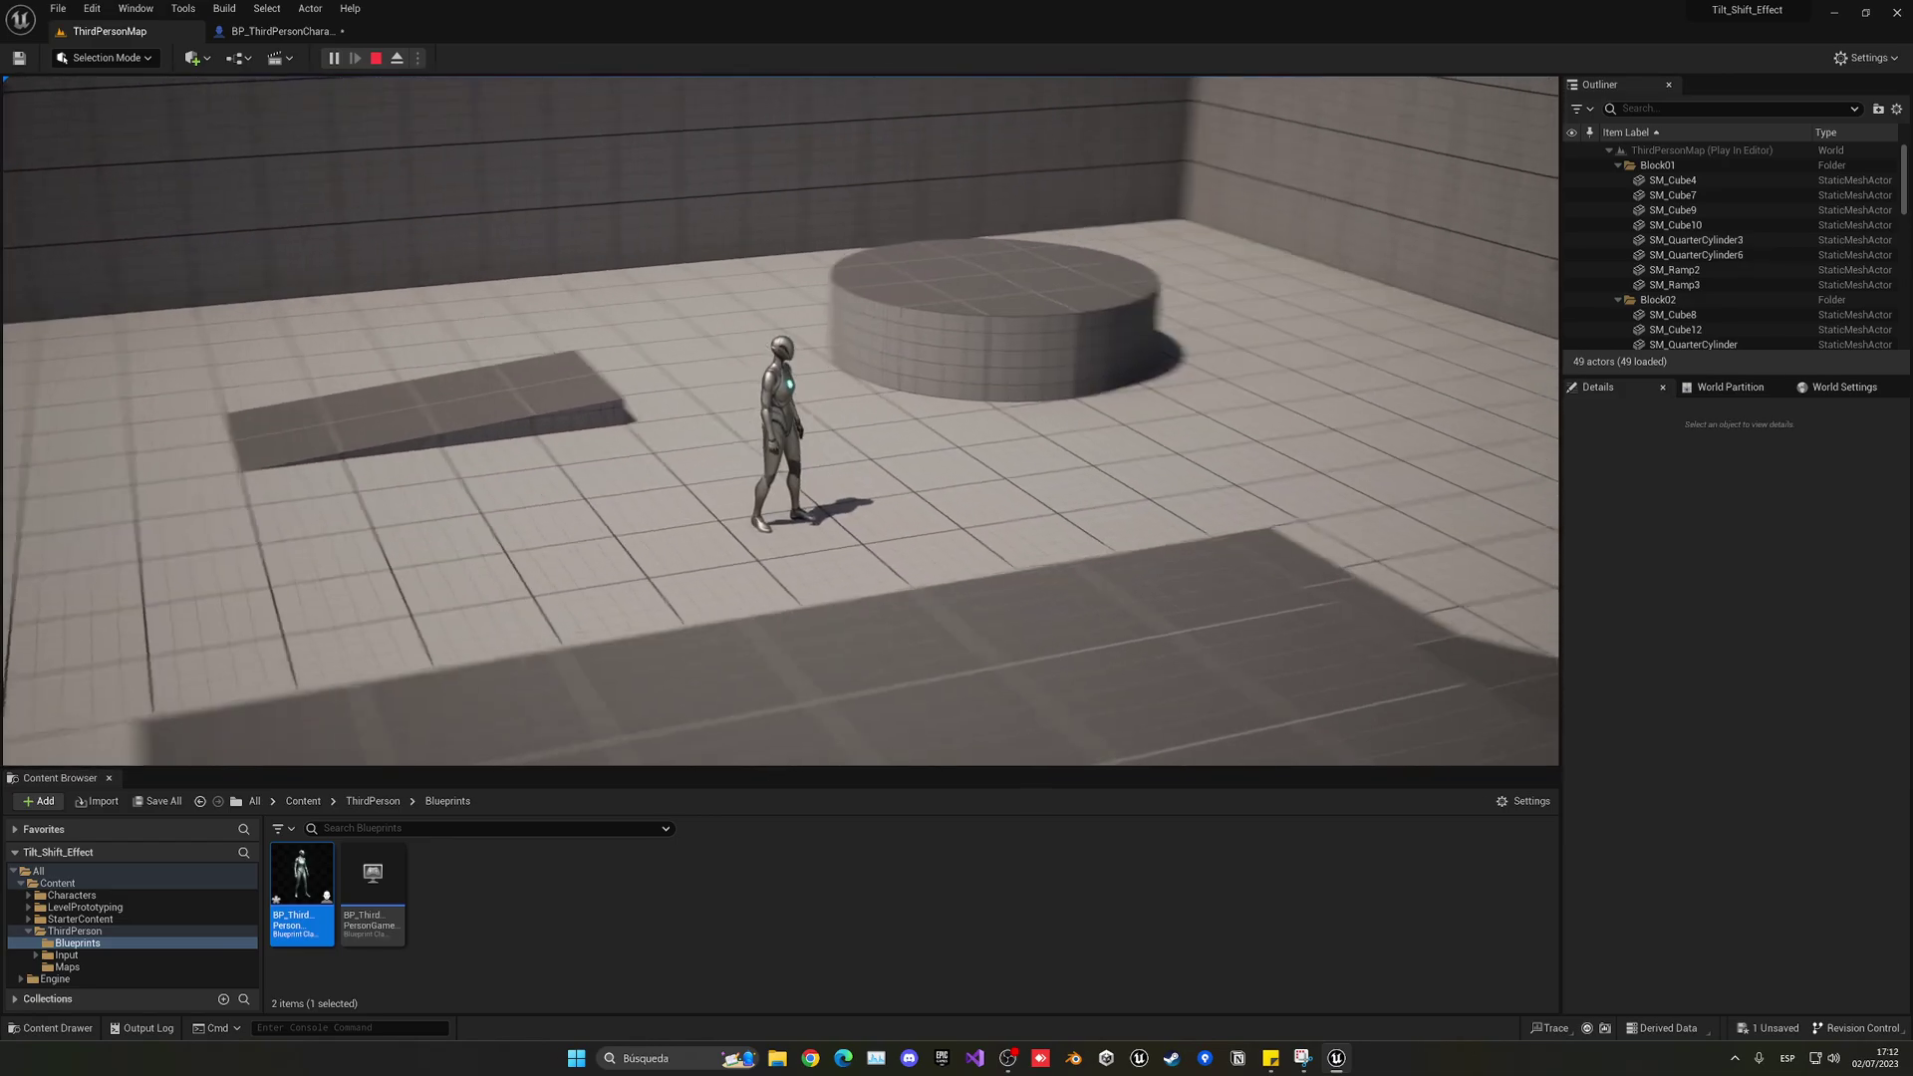
pyautogui.press('Escape')
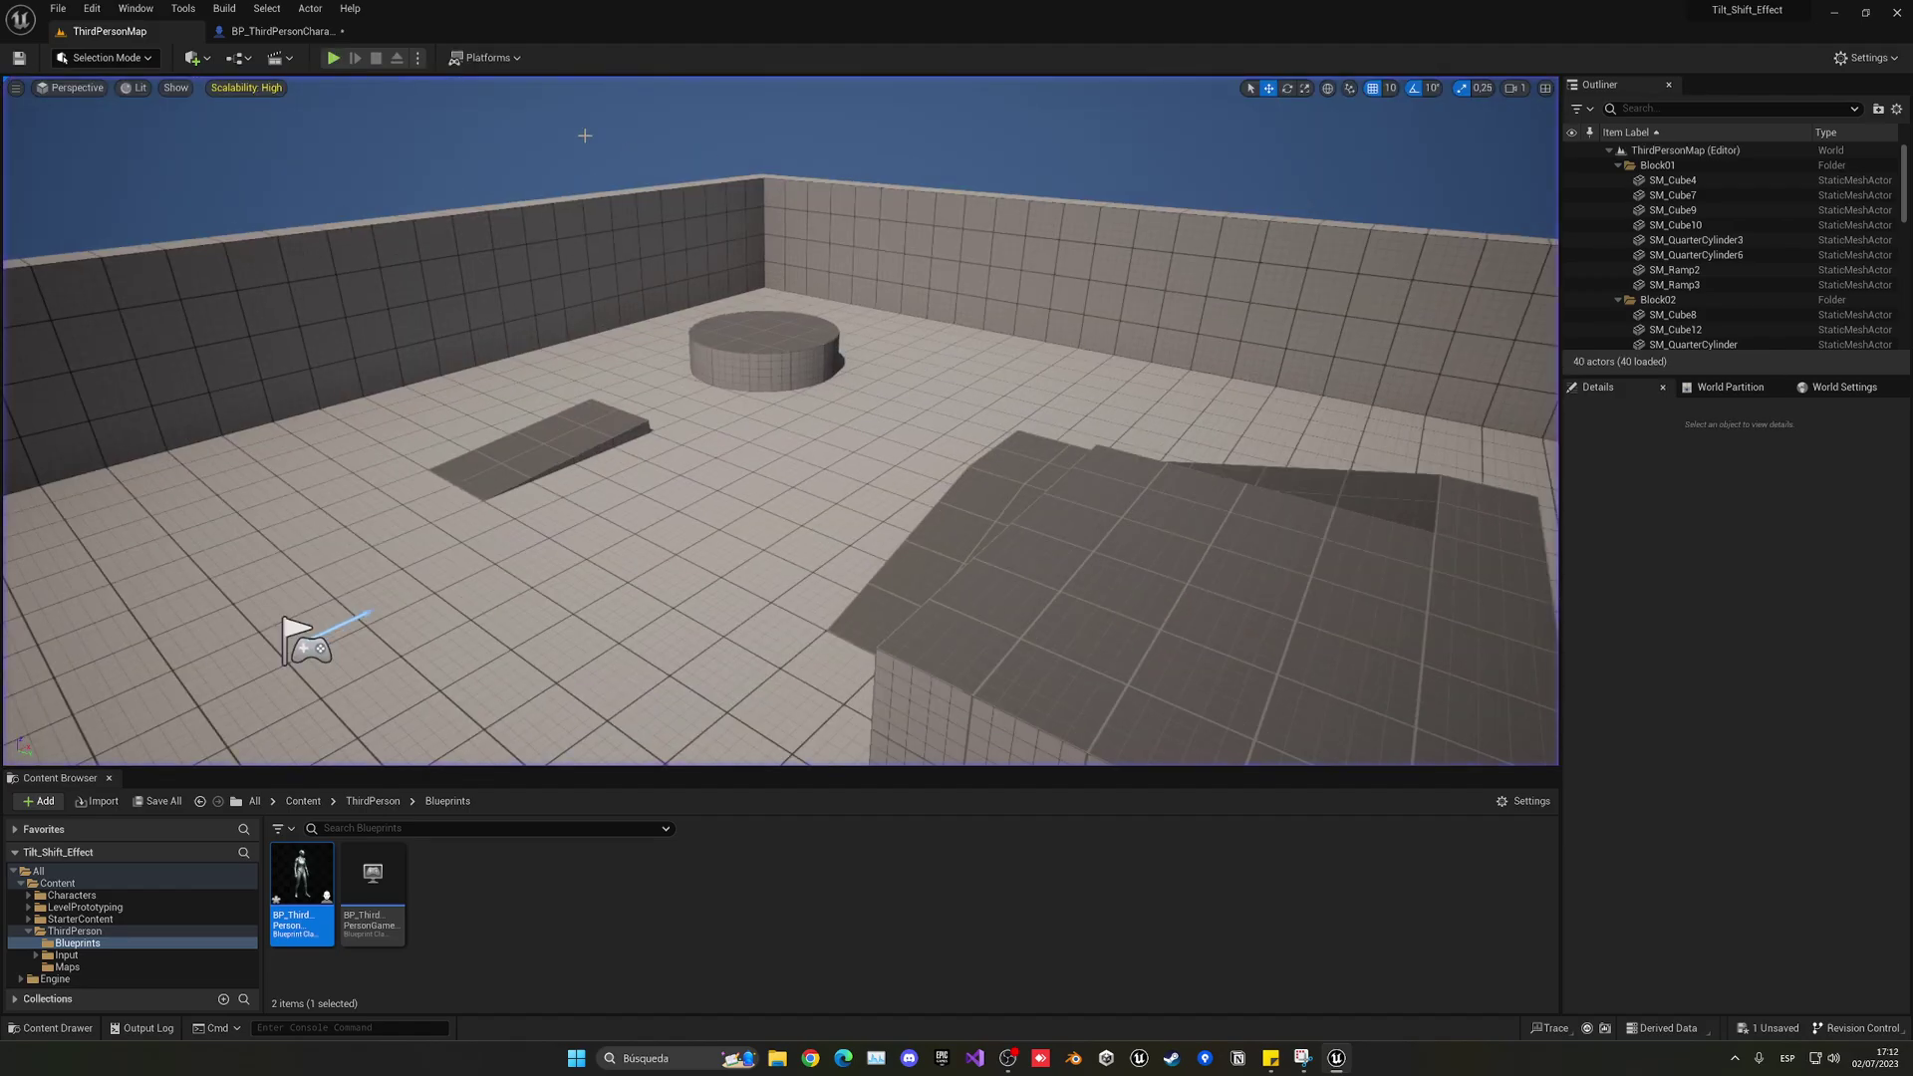
# - In the character's Event Graph, add an Add Post Process Component node executed after Add Mapping Context
pyautogui.click(274, 31)
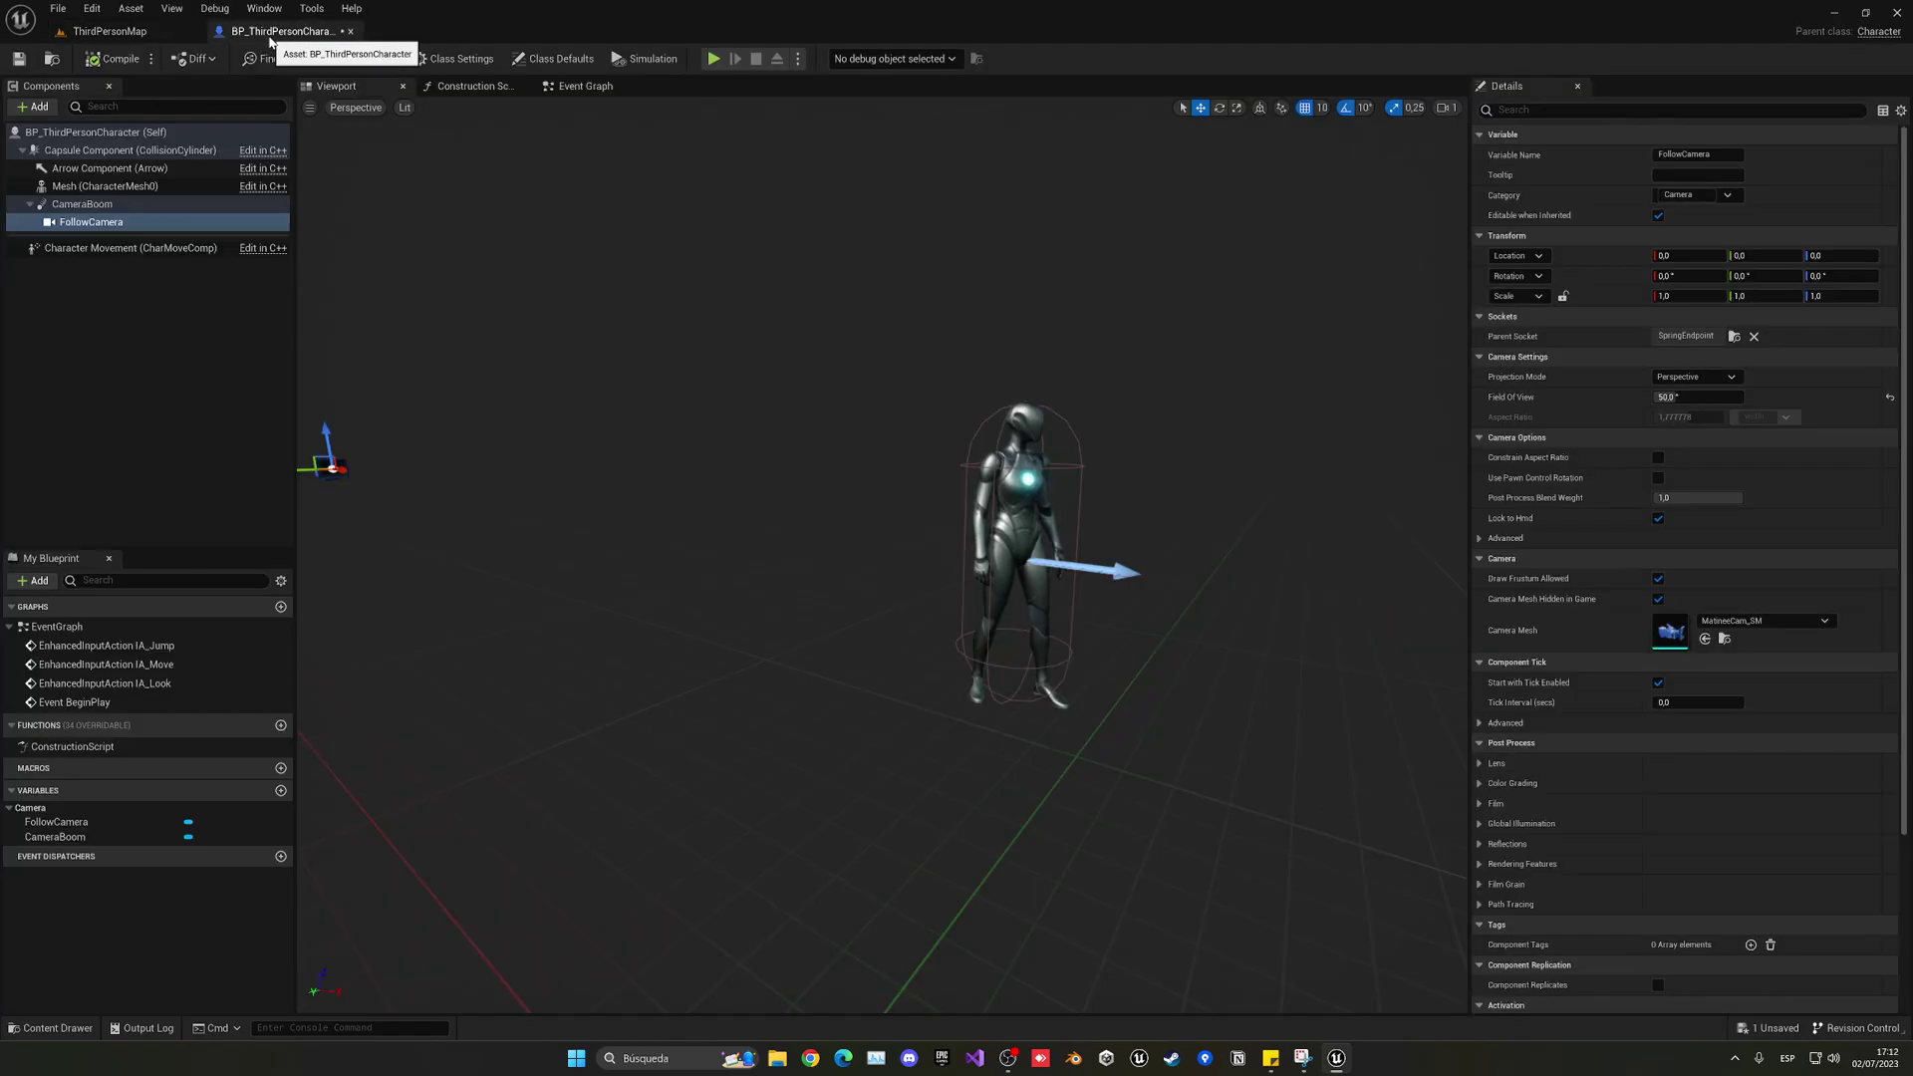
pyautogui.click(575, 90)
pyautogui.scroll(-4, 797, 219)
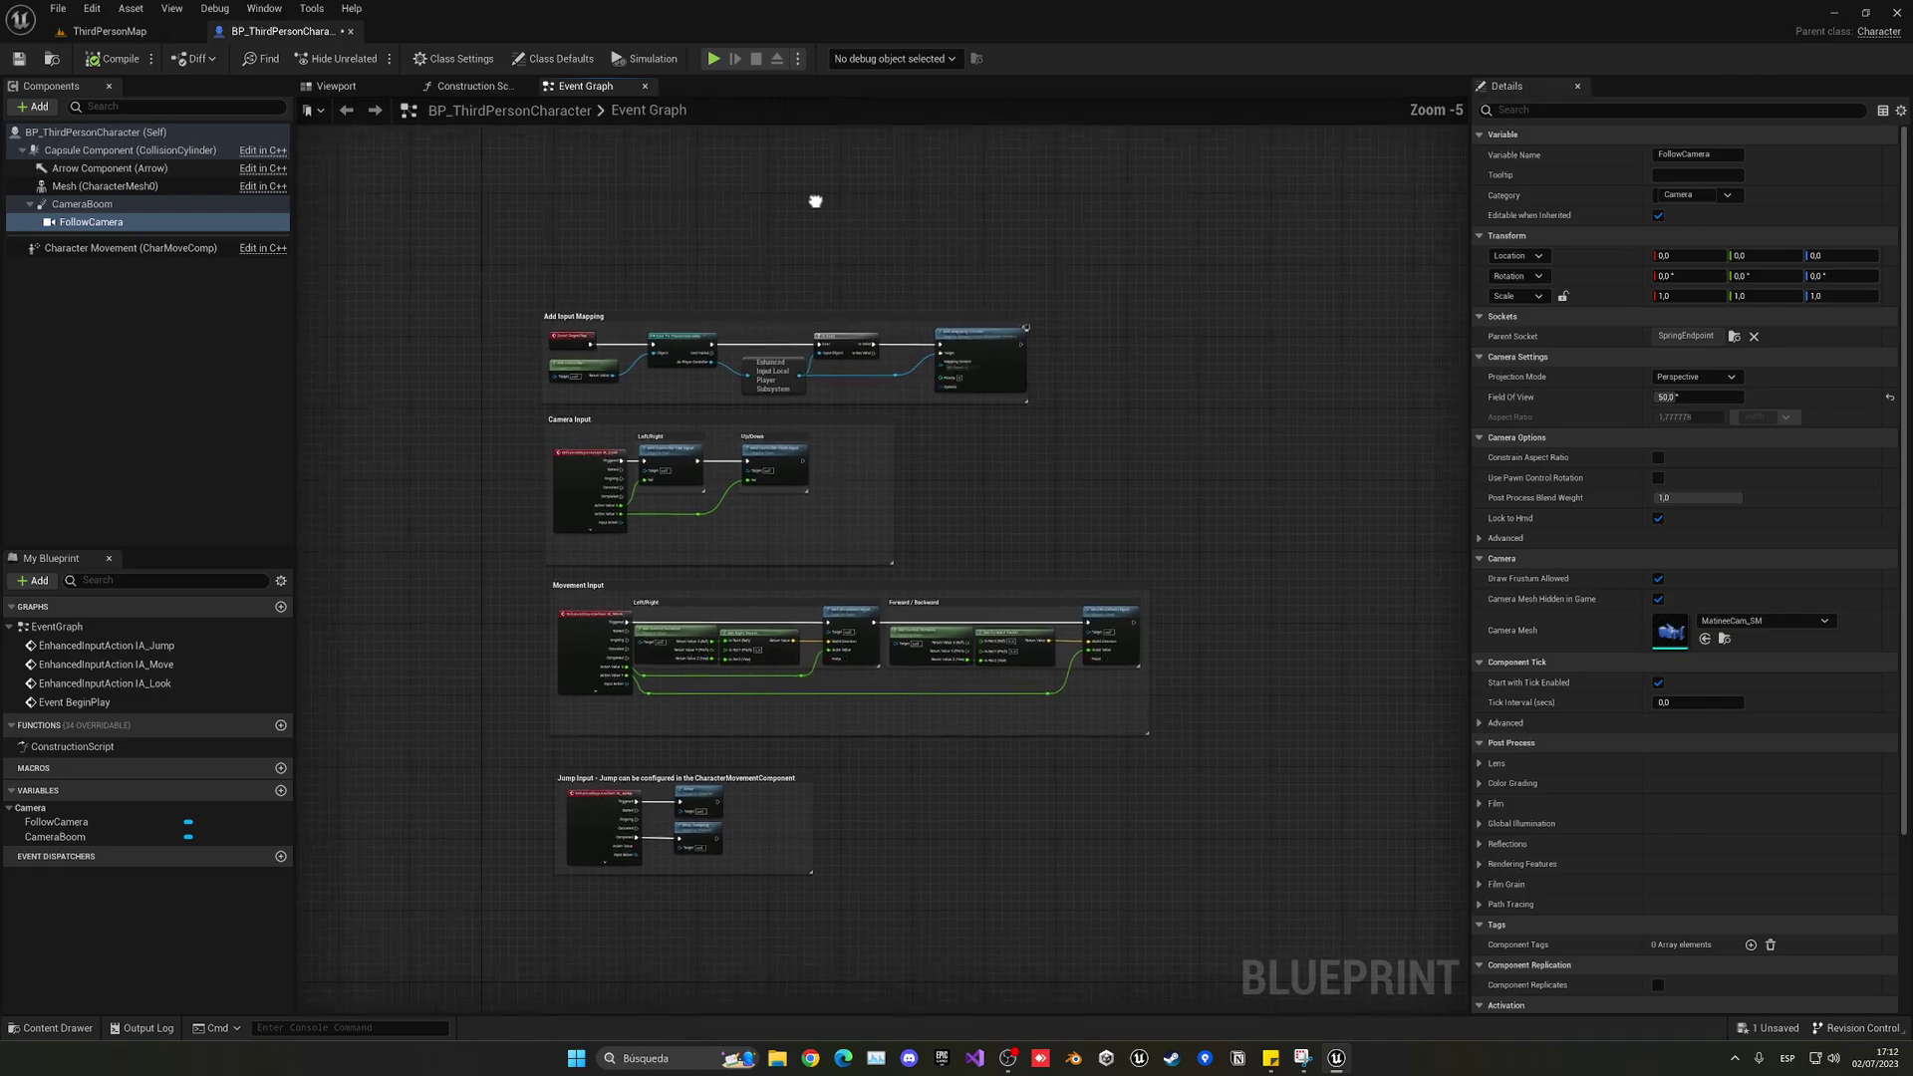
pyautogui.scroll(5, 579, 322)
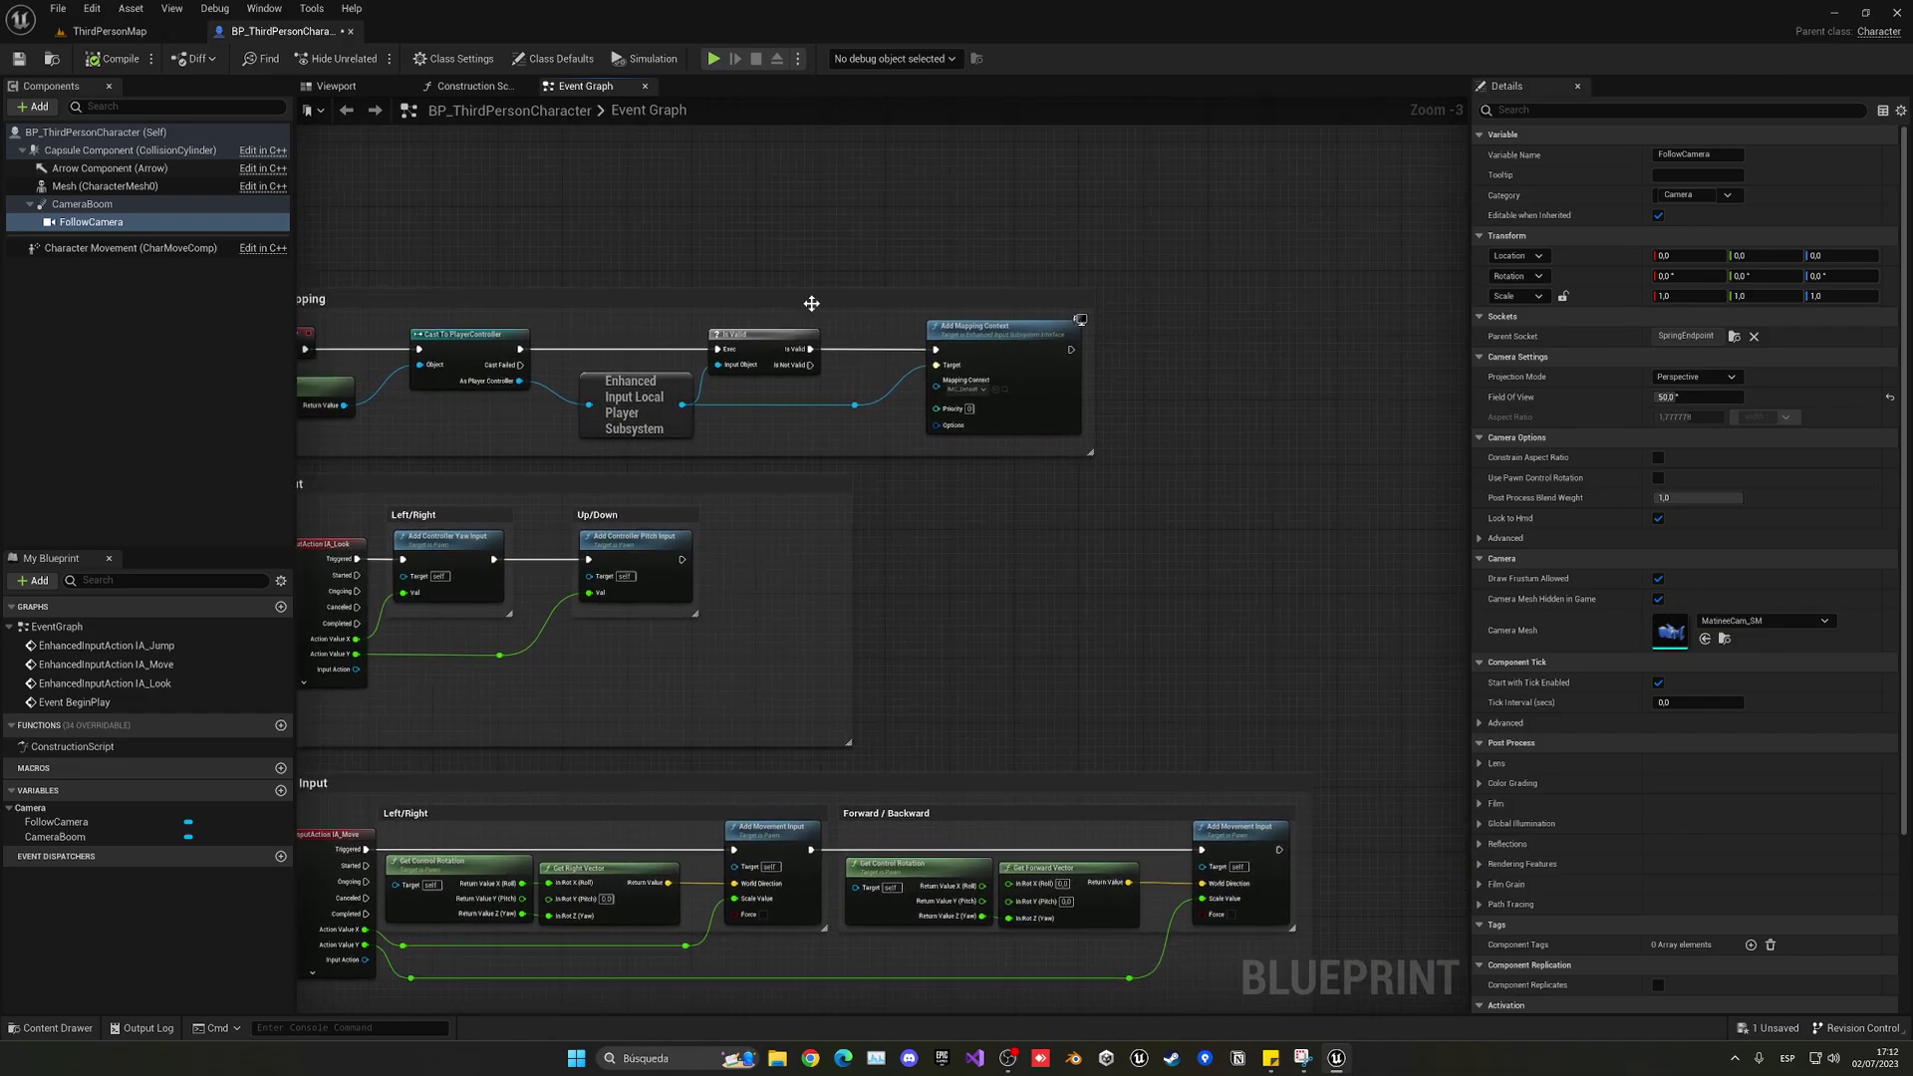
pyautogui.moveTo(871, 389); pyautogui.dragTo(614, 395, button='right')
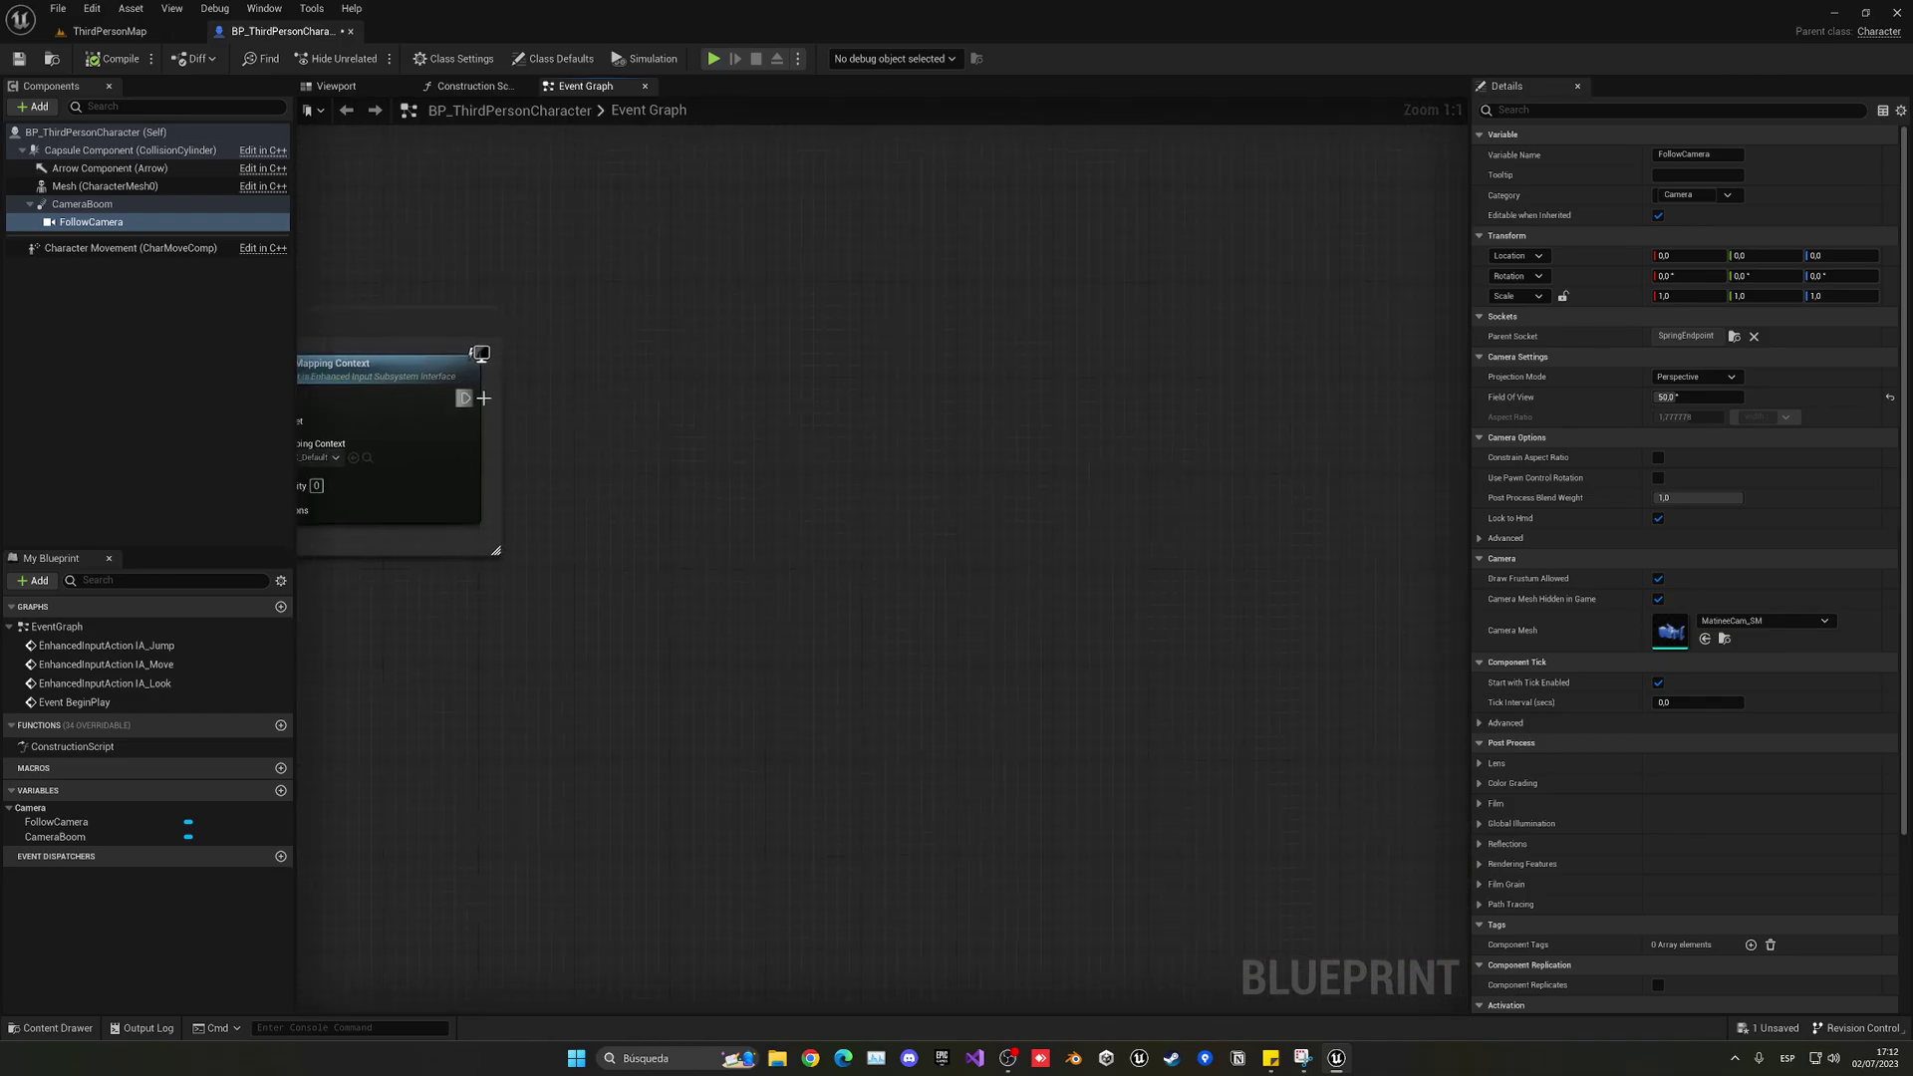
pyautogui.moveTo(464, 399); pyautogui.dragTo(662, 404)
pyautogui.write('add post')
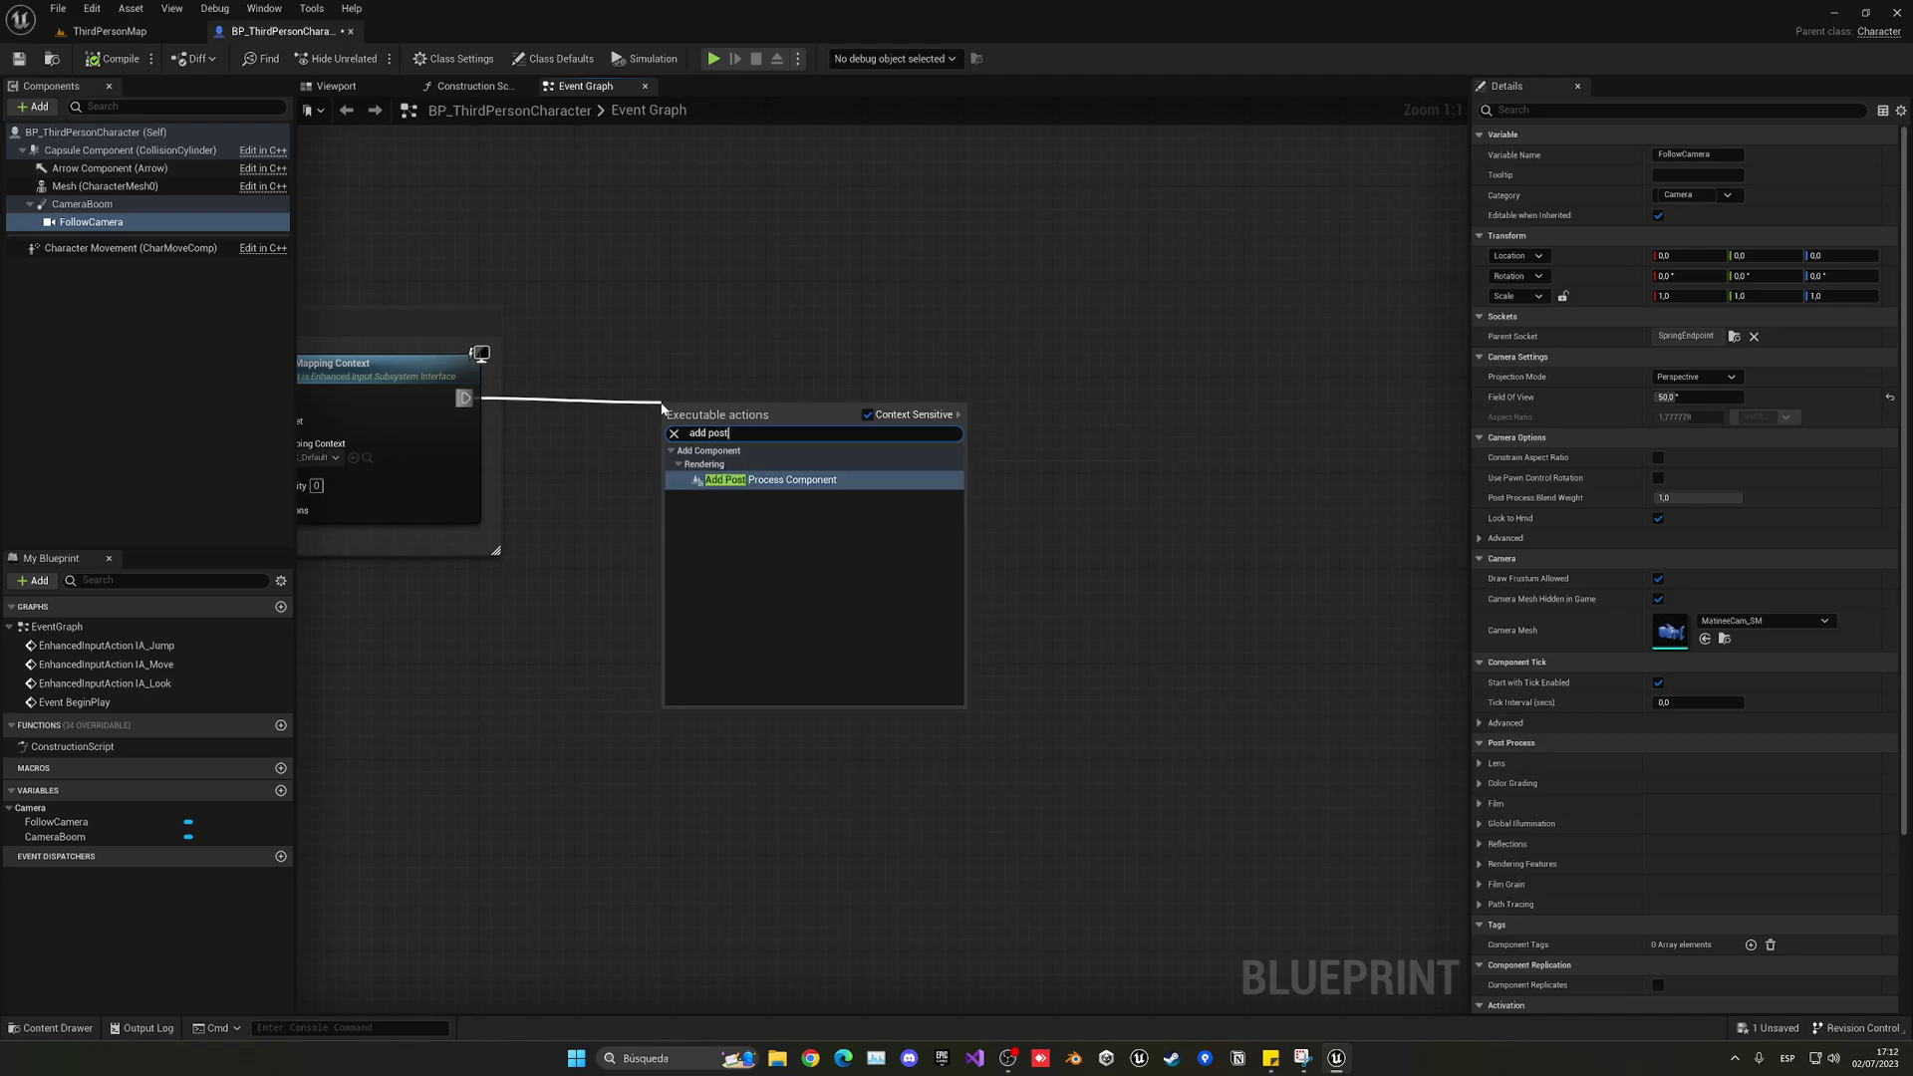
pyautogui.press('Return')
pyautogui.moveTo(754, 430); pyautogui.dragTo(746, 381)
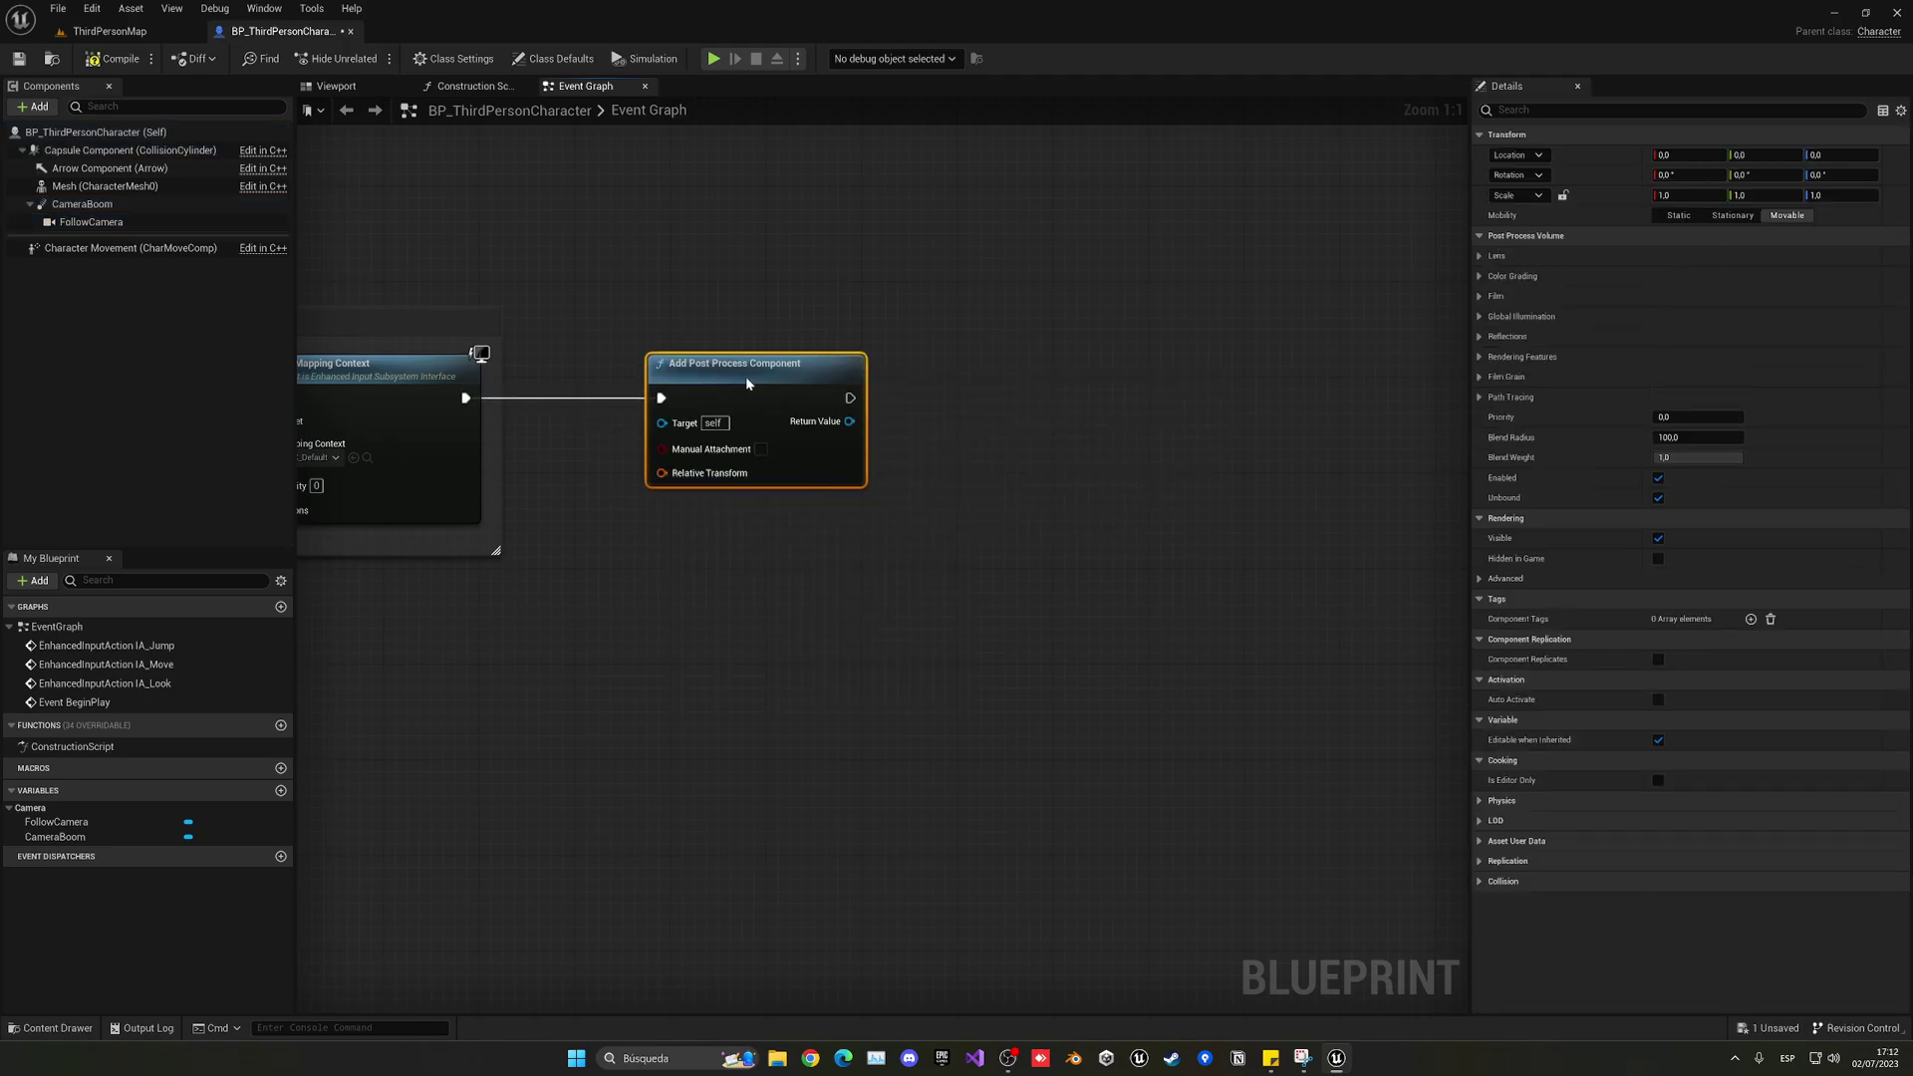
# - Add a Get Settings node fed by the Return Value of Add Post Process Component
pyautogui.moveTo(745, 382); pyautogui.dragTo(603, 387, button='right')
pyautogui.moveTo(707, 425); pyautogui.dragTo(823, 506)
pyautogui.write('get se')
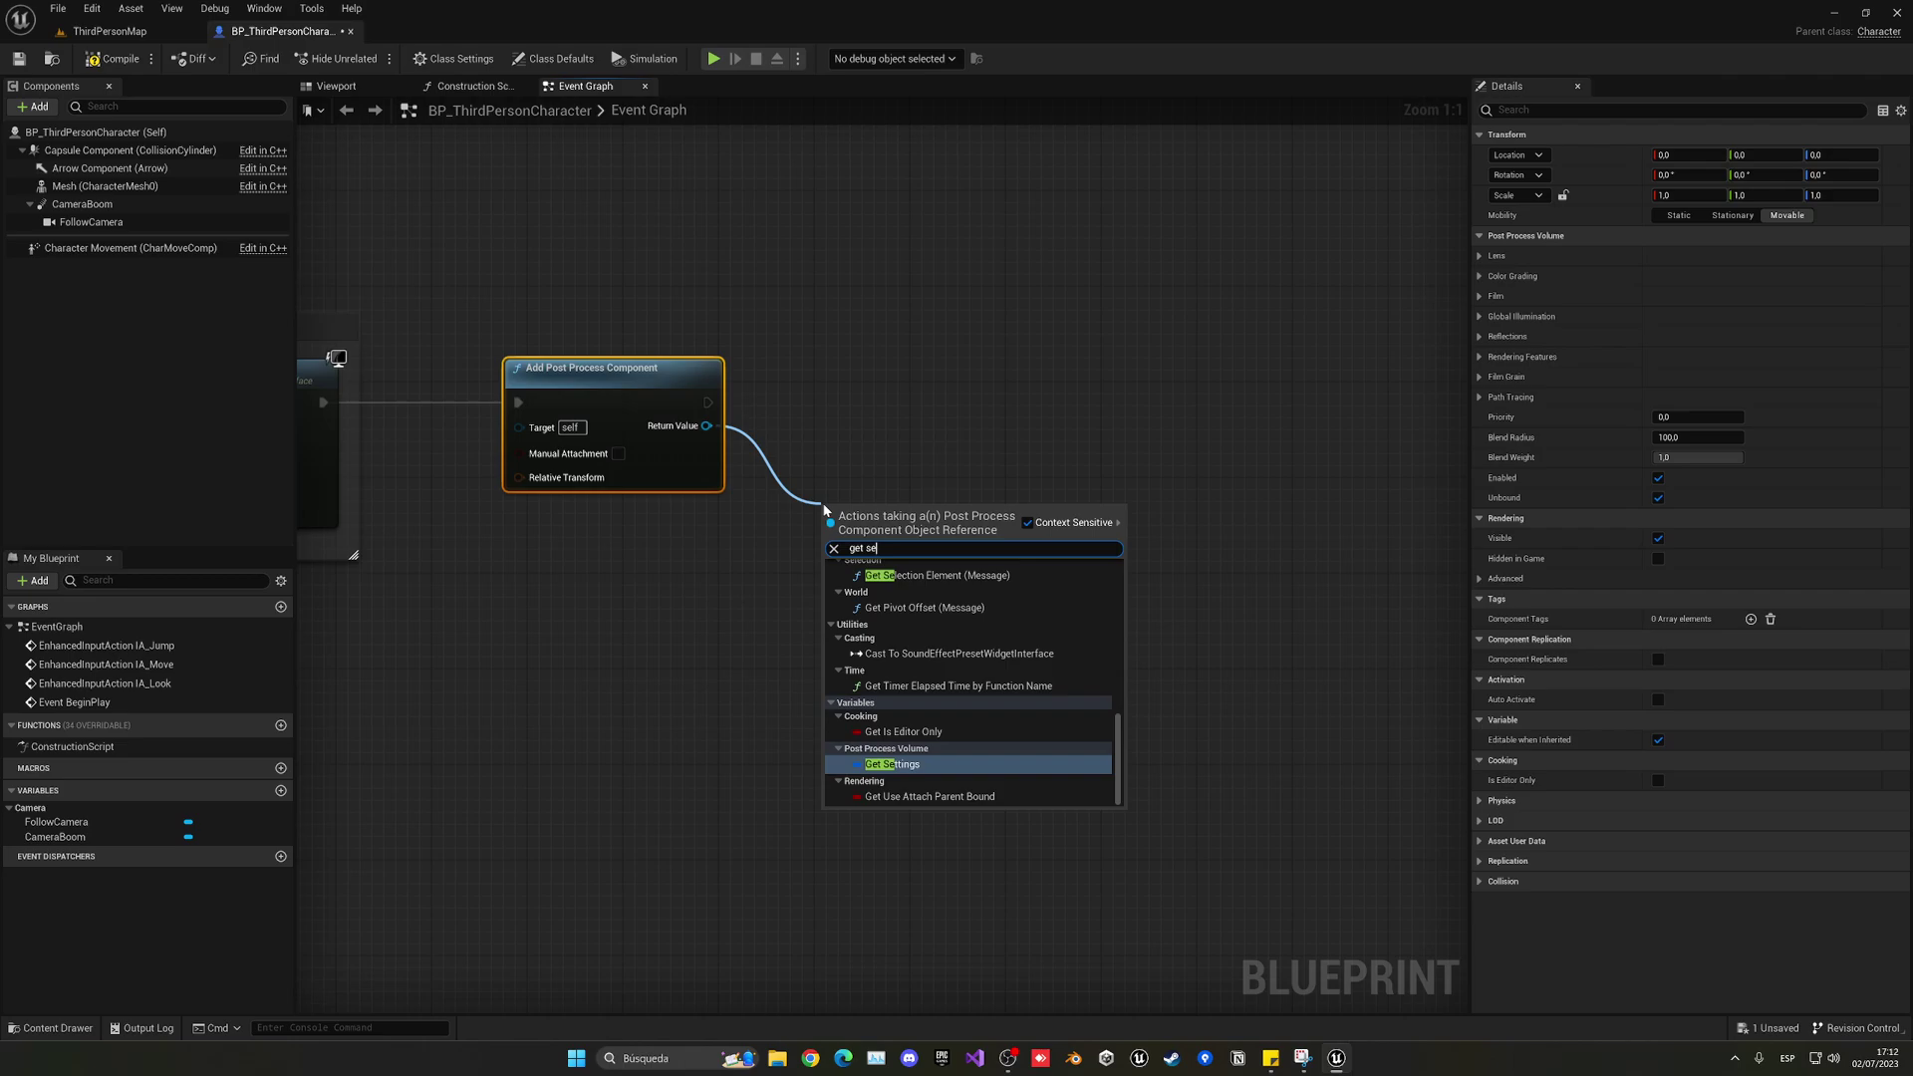
pyautogui.click(923, 762)
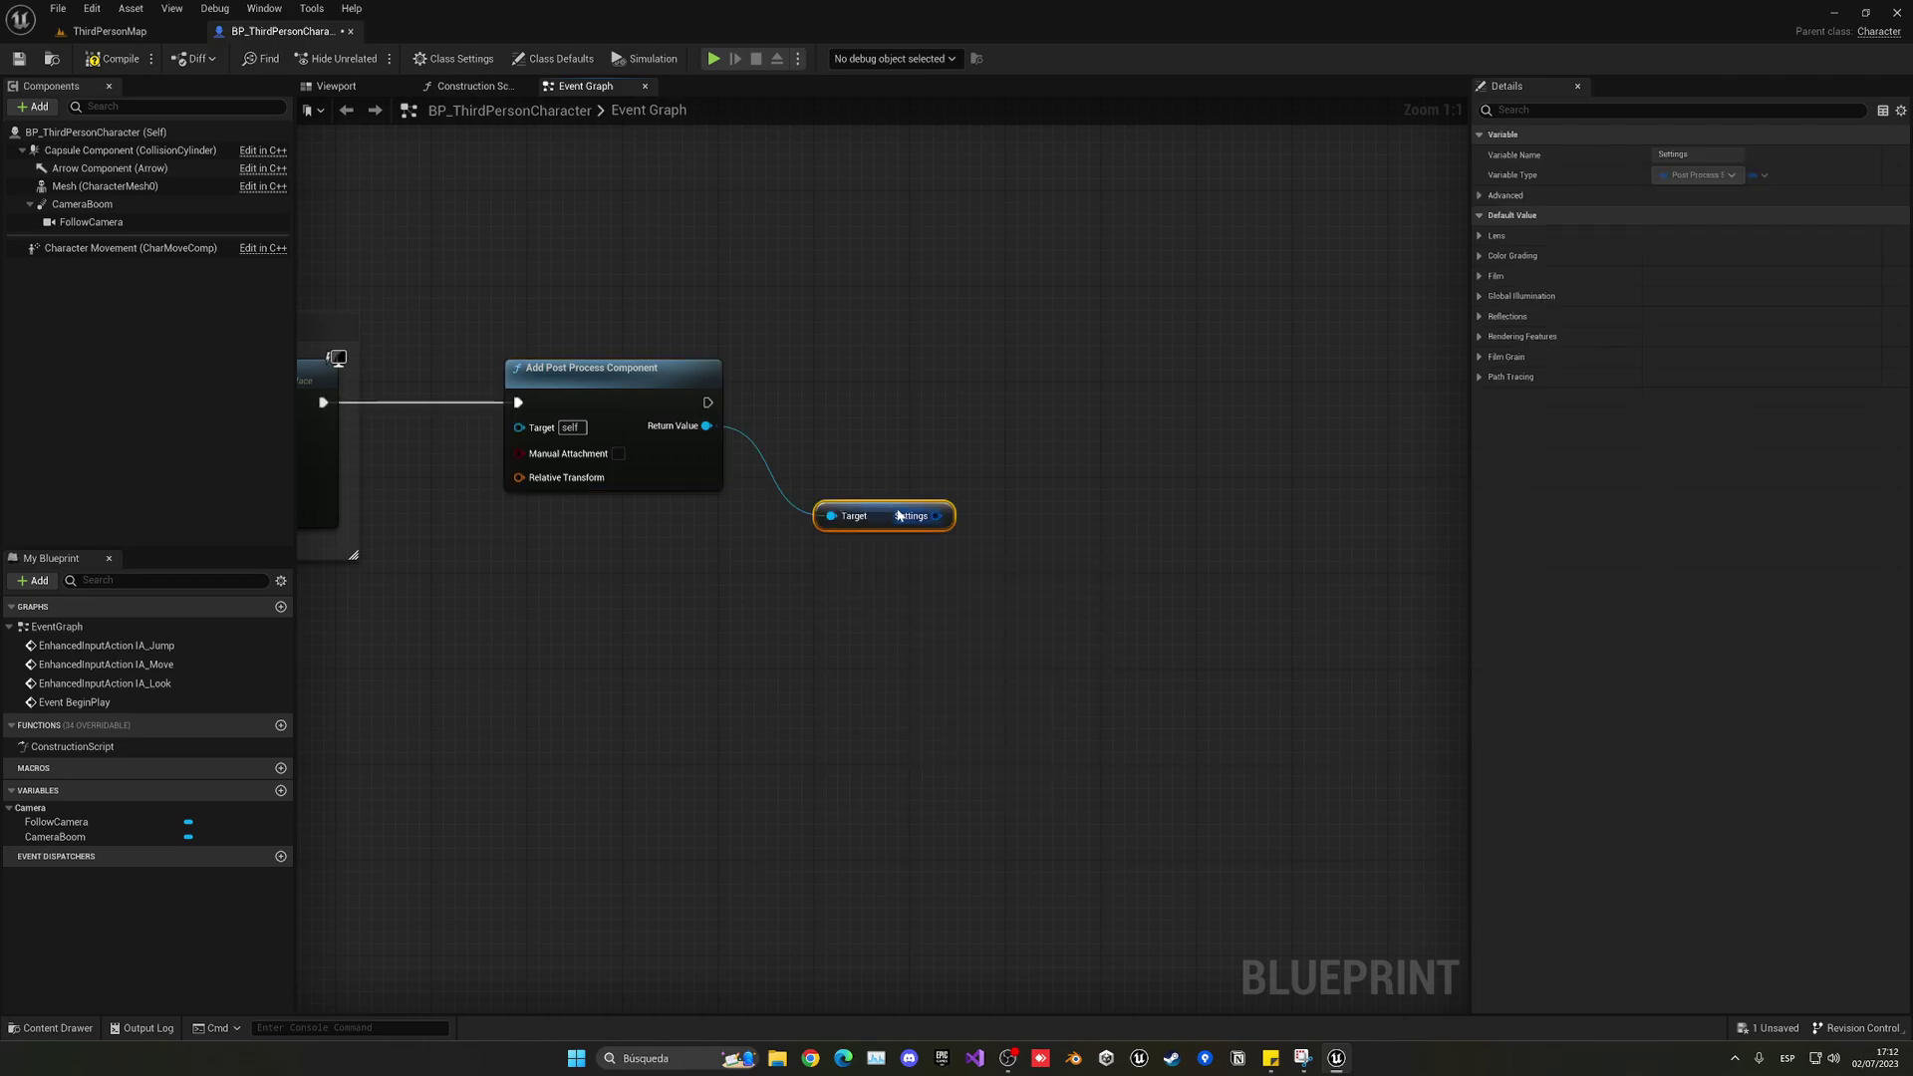
# - Add a Set members in PostProcessSettings node from the Settings output and execute it after Add Post Process Component
pyautogui.moveTo(901, 484); pyautogui.dragTo(956, 426)
pyautogui.write('set mem')
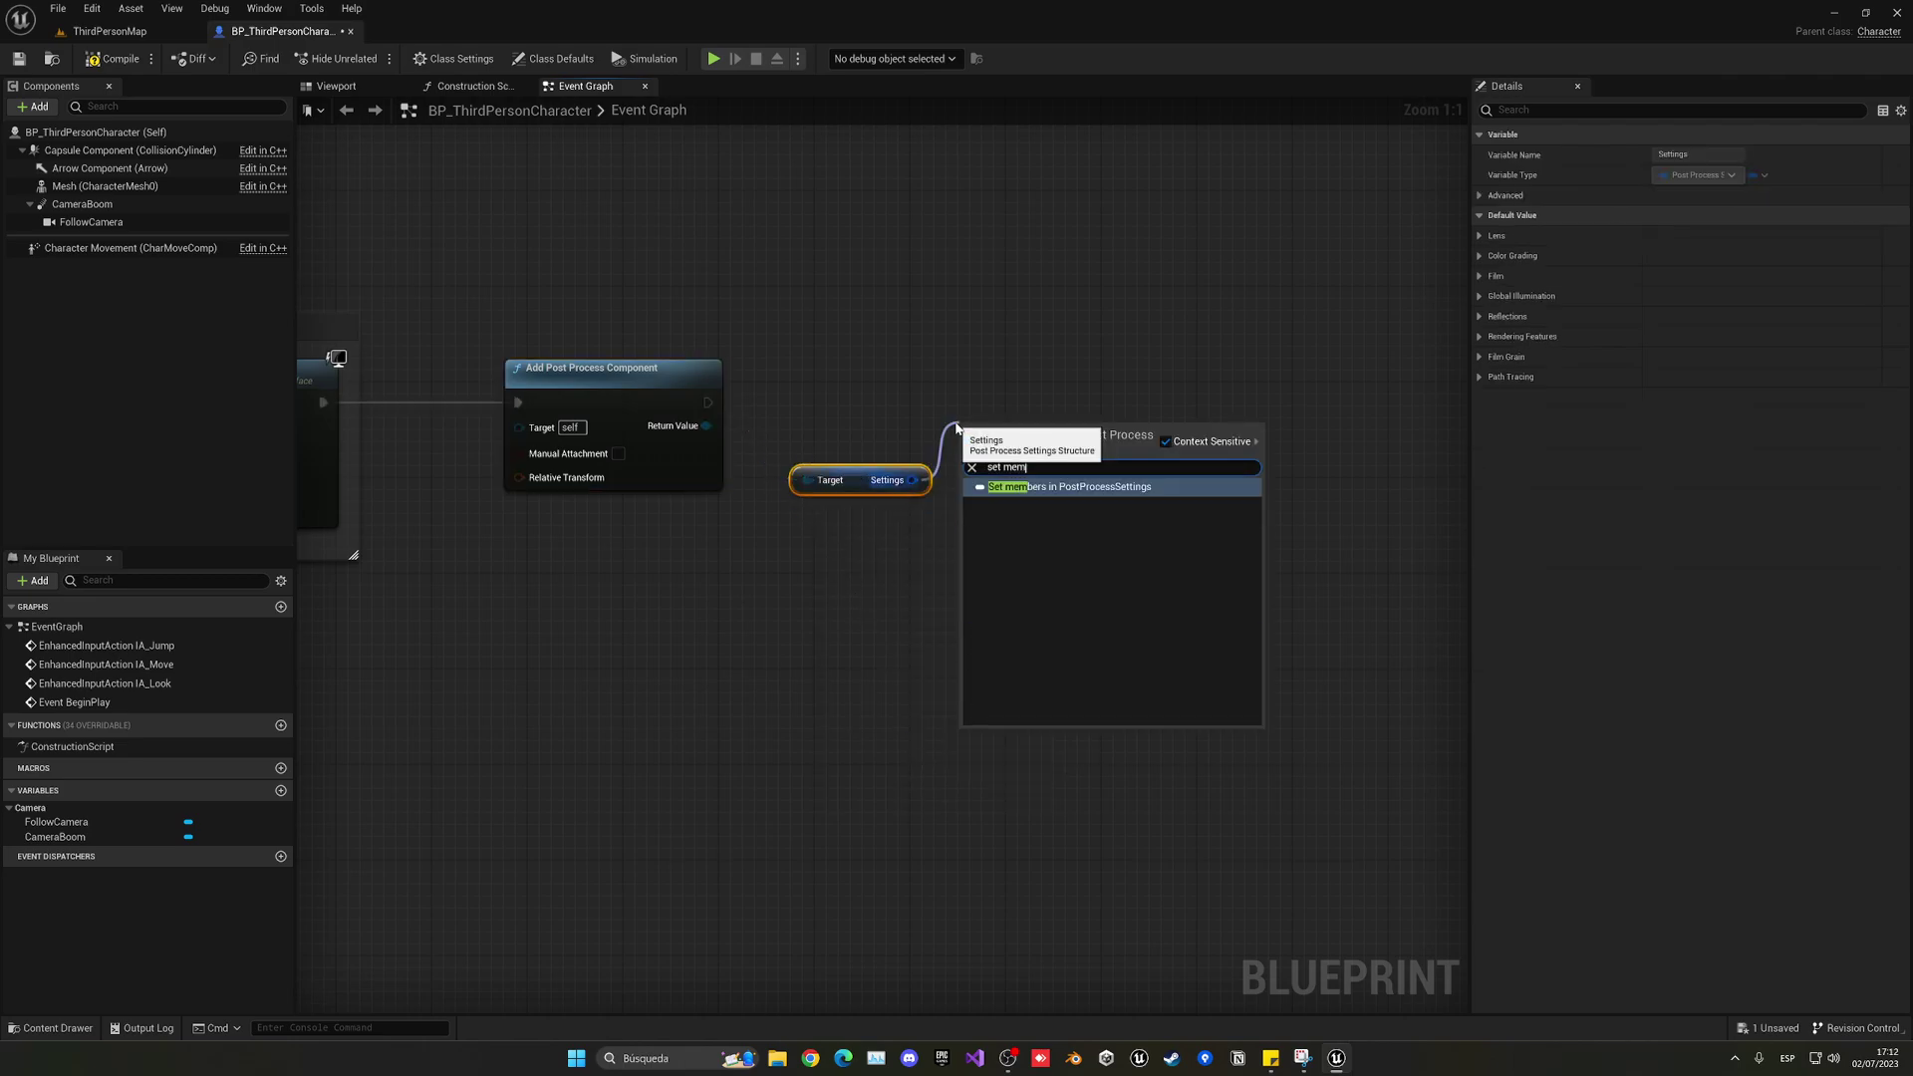
pyautogui.press('Return')
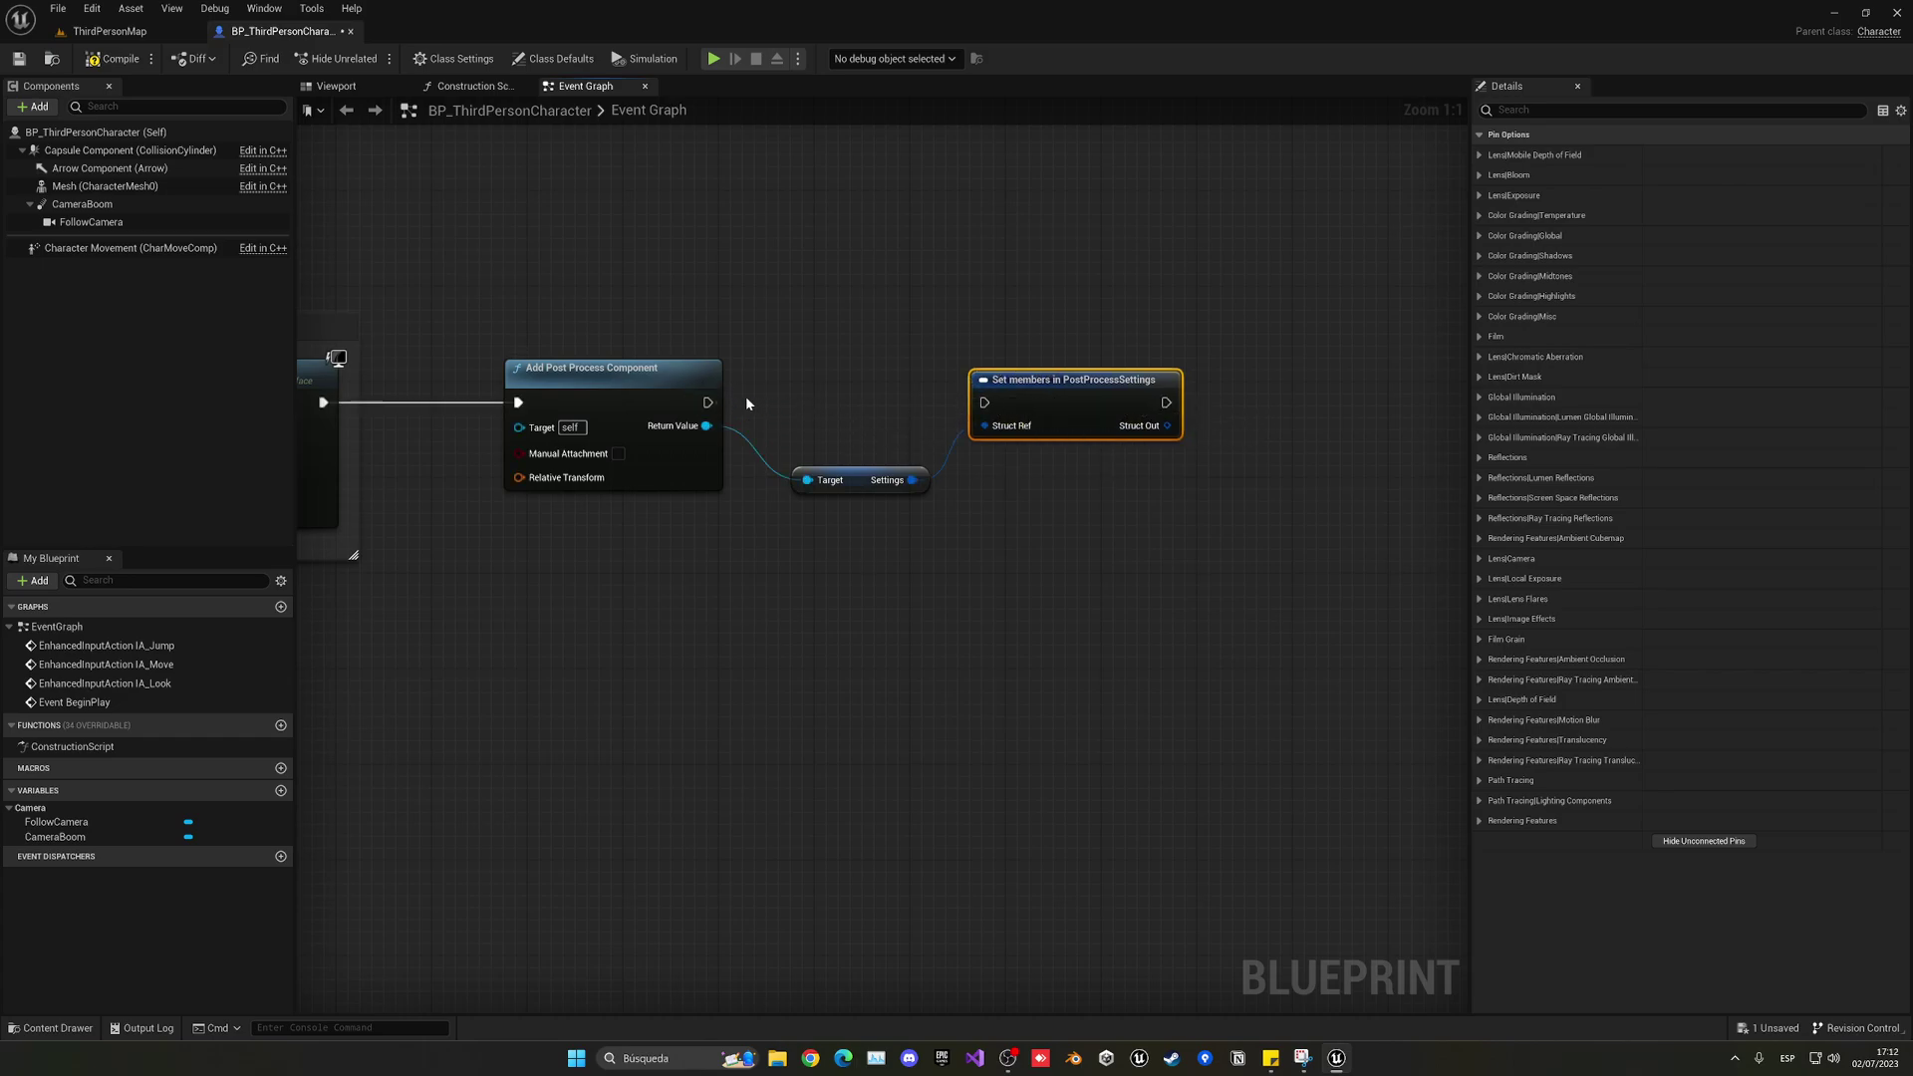
pyautogui.moveTo(708, 403); pyautogui.dragTo(984, 403)
# - Expose Aperture (F-stop), Sensor Width (mm) and Focal Distance as pins on the Set members in PostProcessSettings node
pyautogui.moveTo(1348, 380); pyautogui.dragTo(1171, 383, button='right')
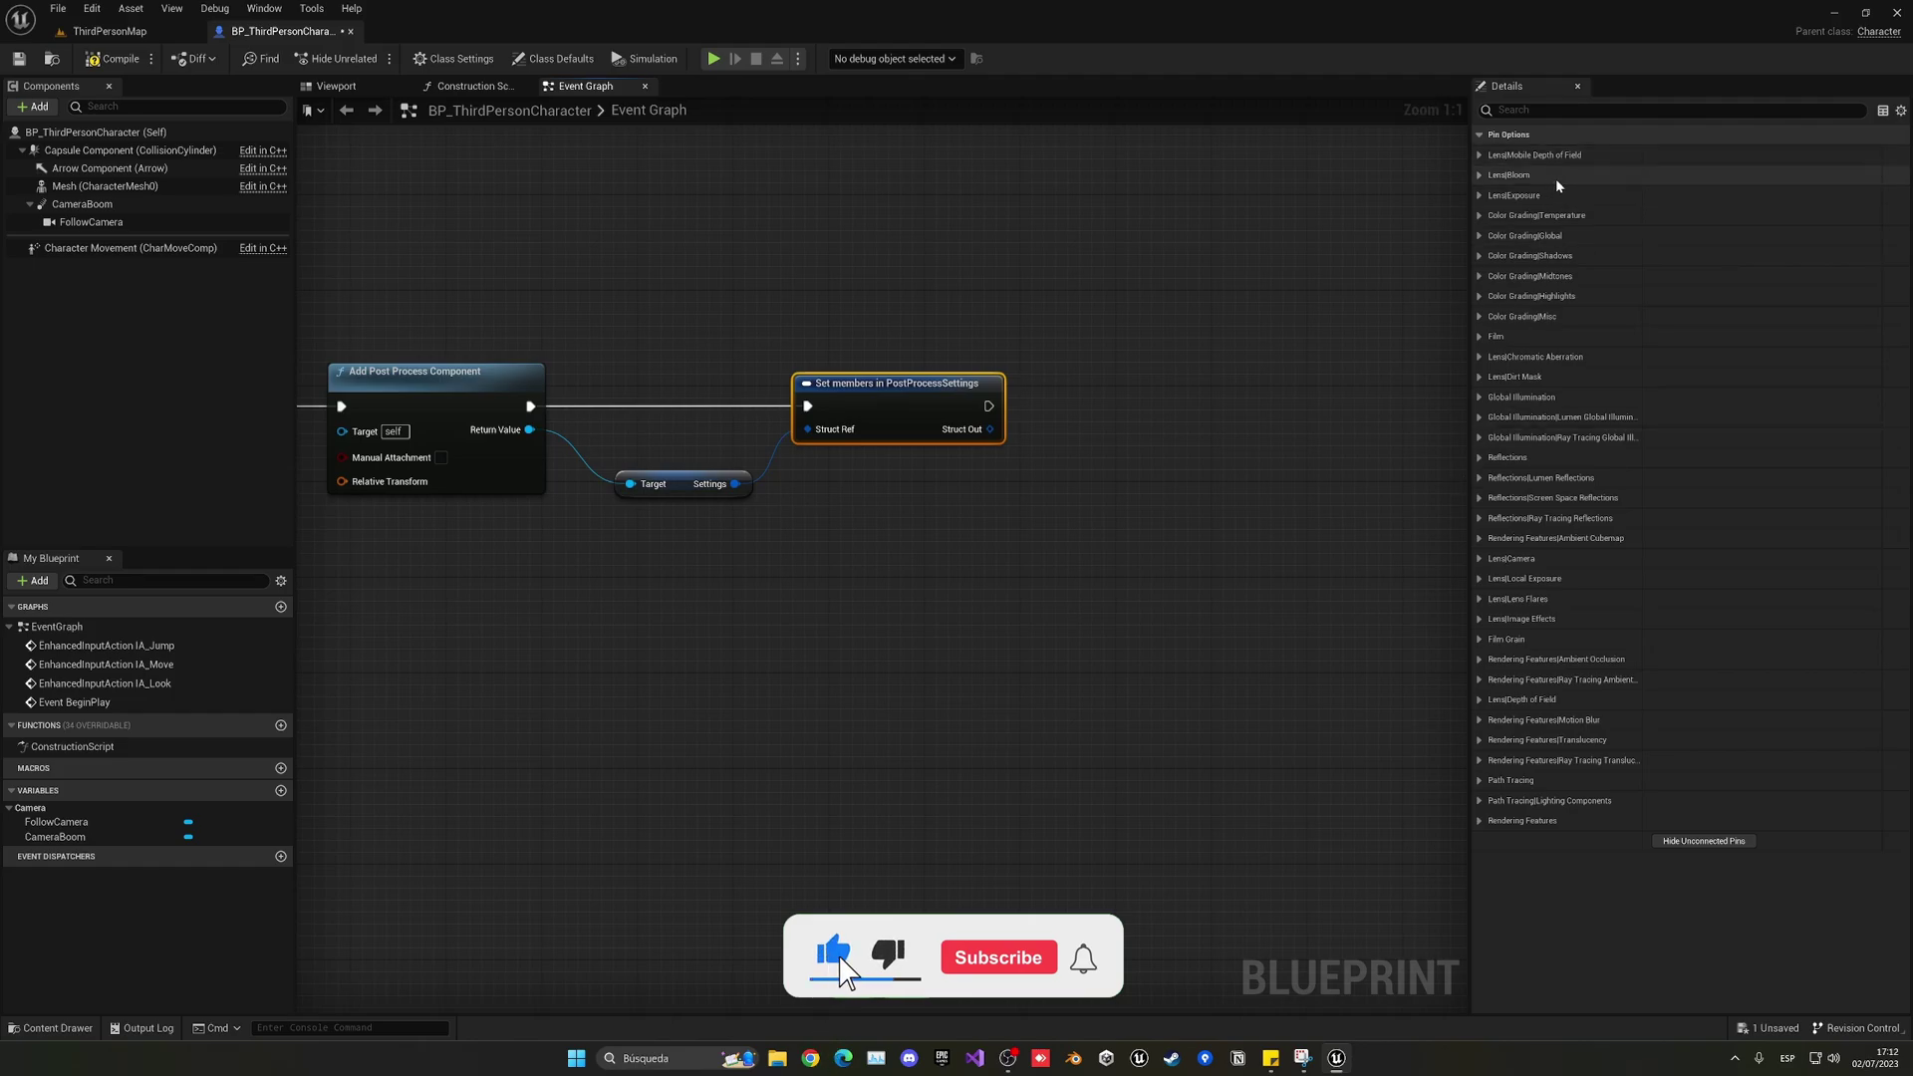
pyautogui.click(1519, 110)
pyautogui.write('aper')
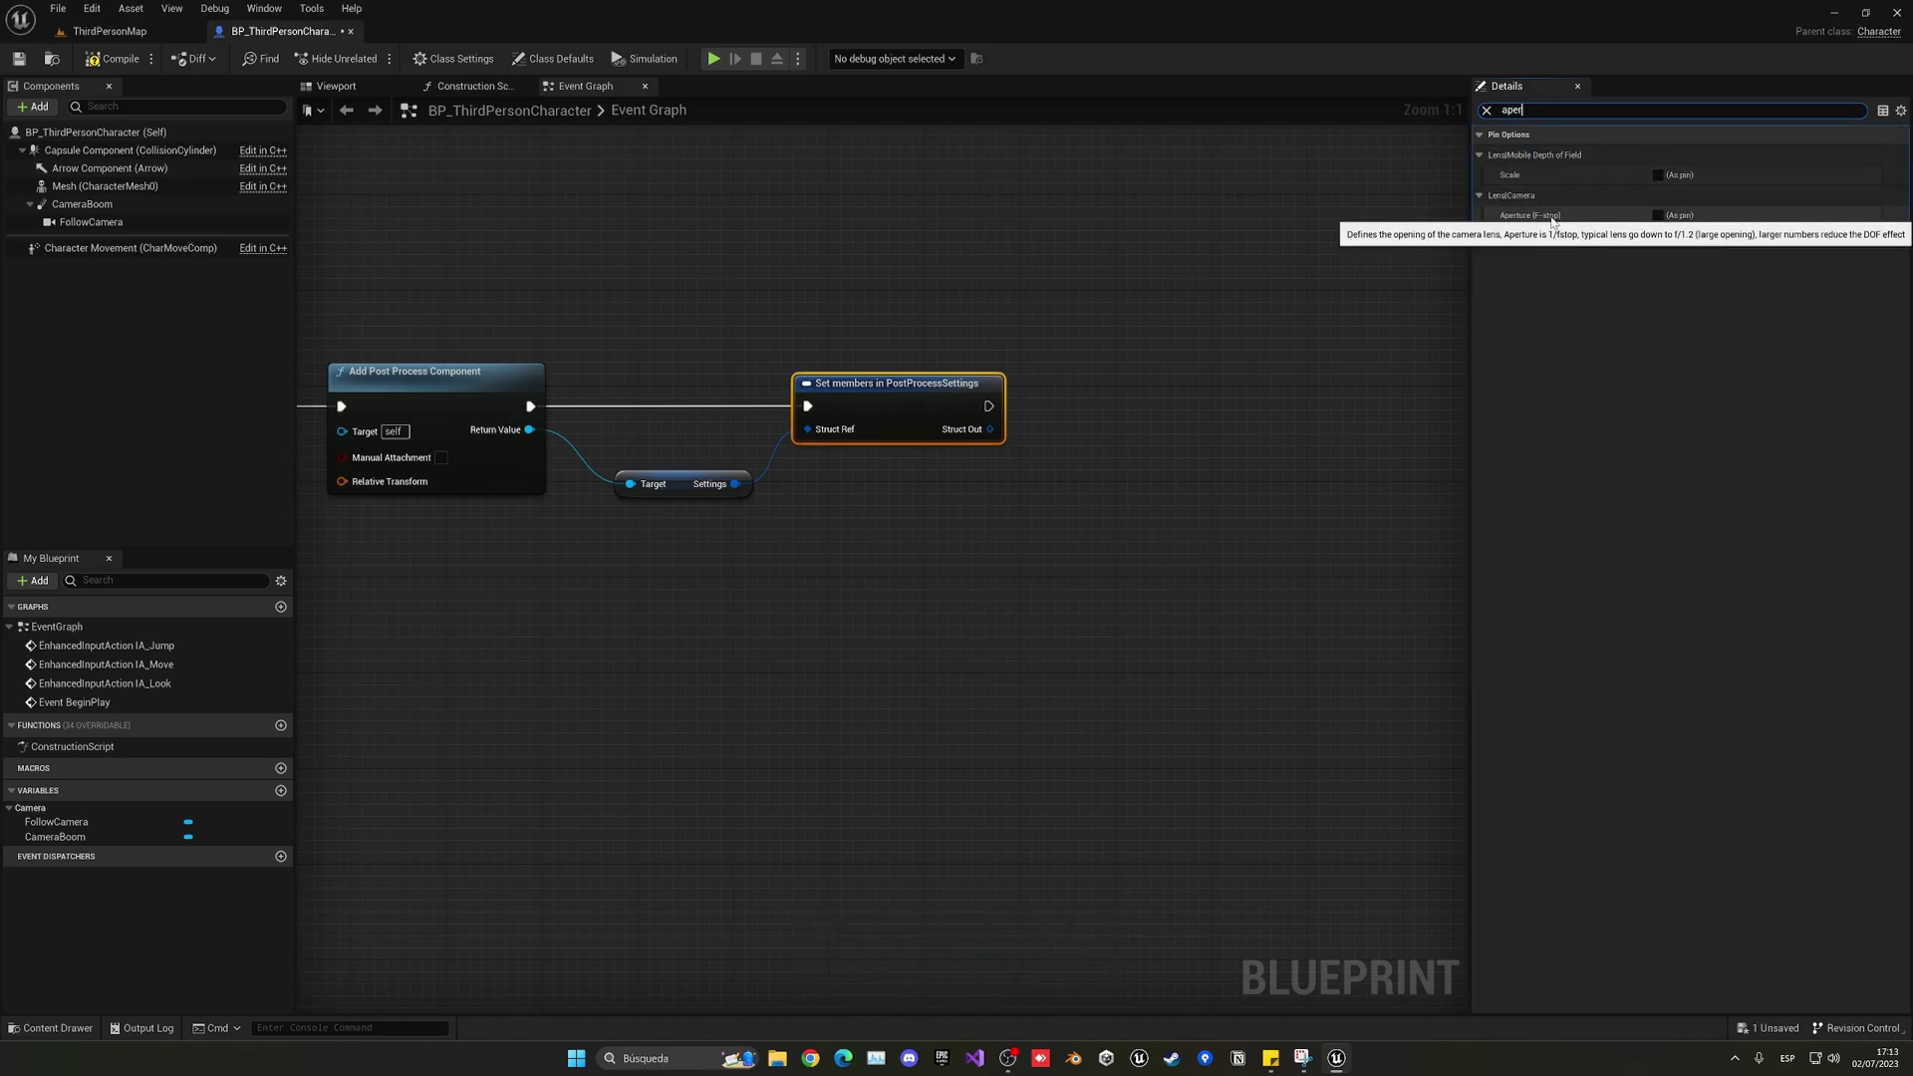
pyautogui.click(1658, 216)
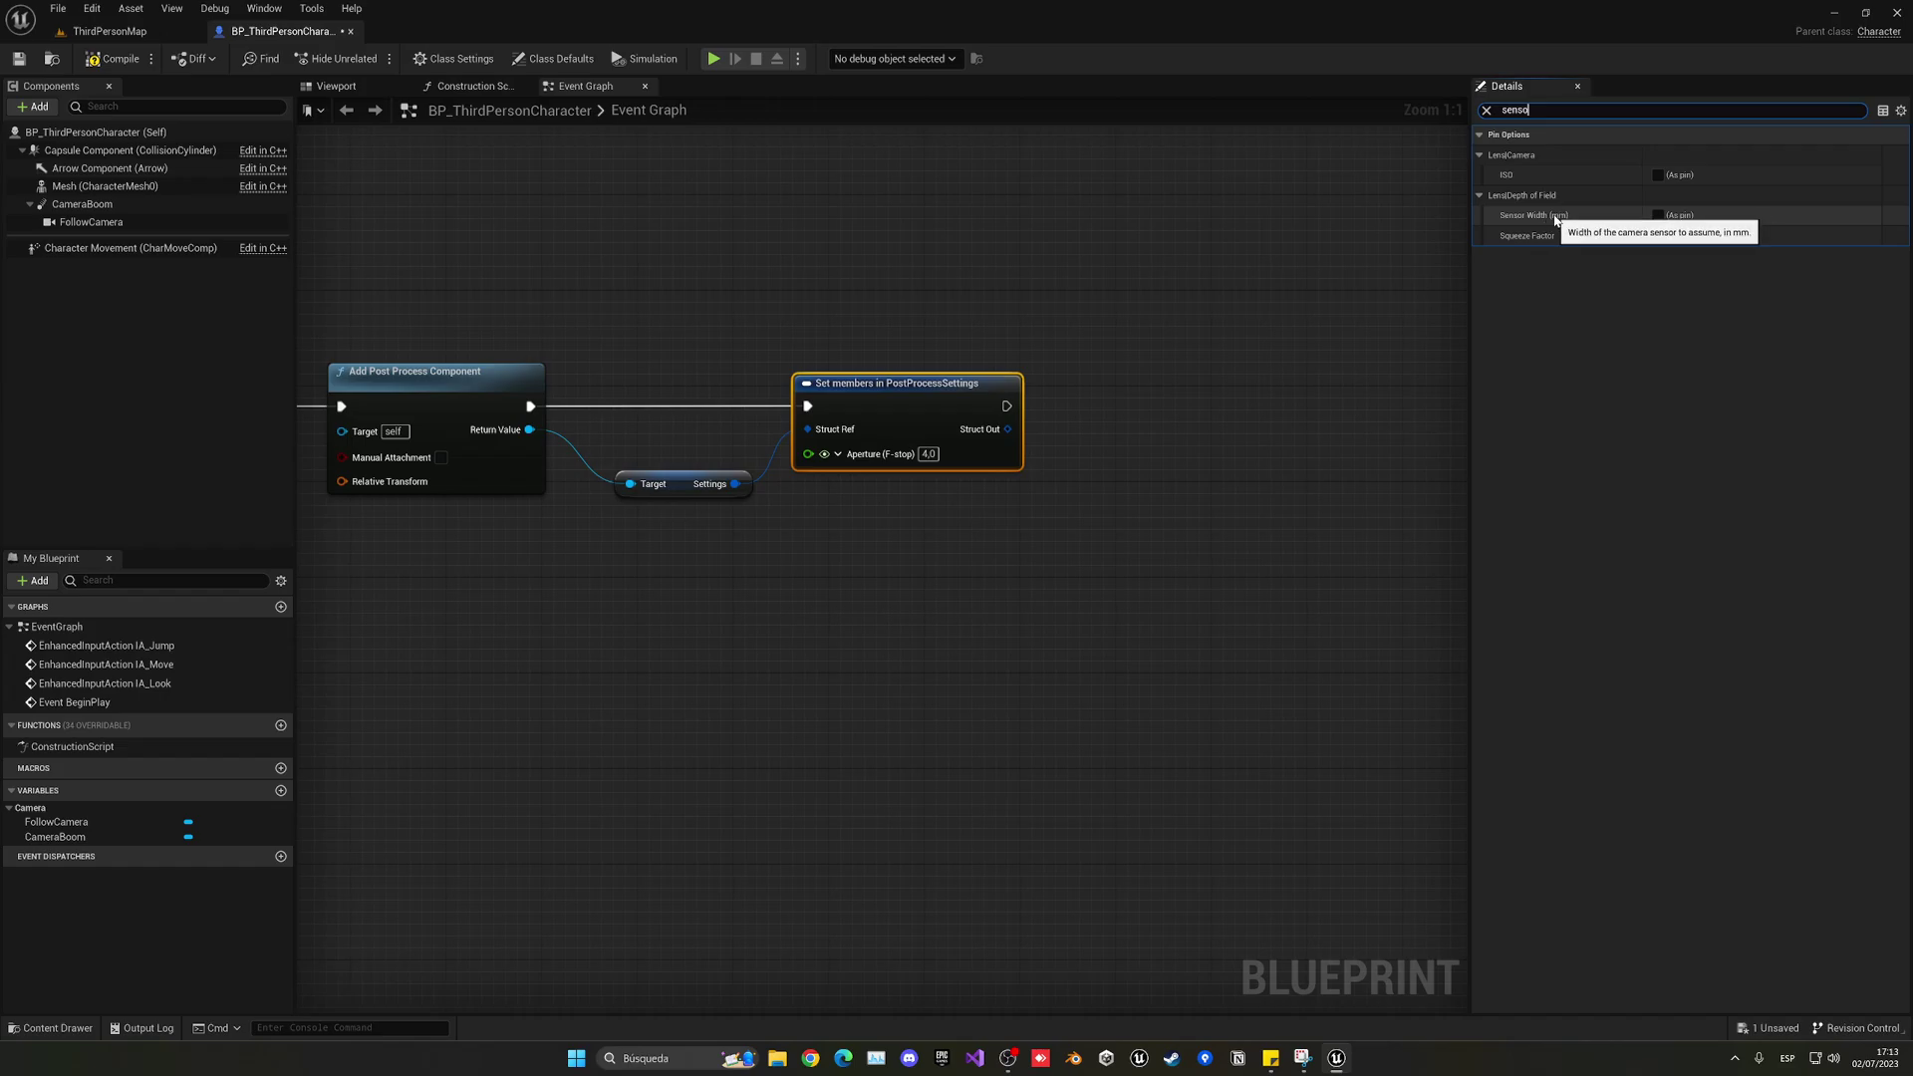
pyautogui.click(1658, 215)
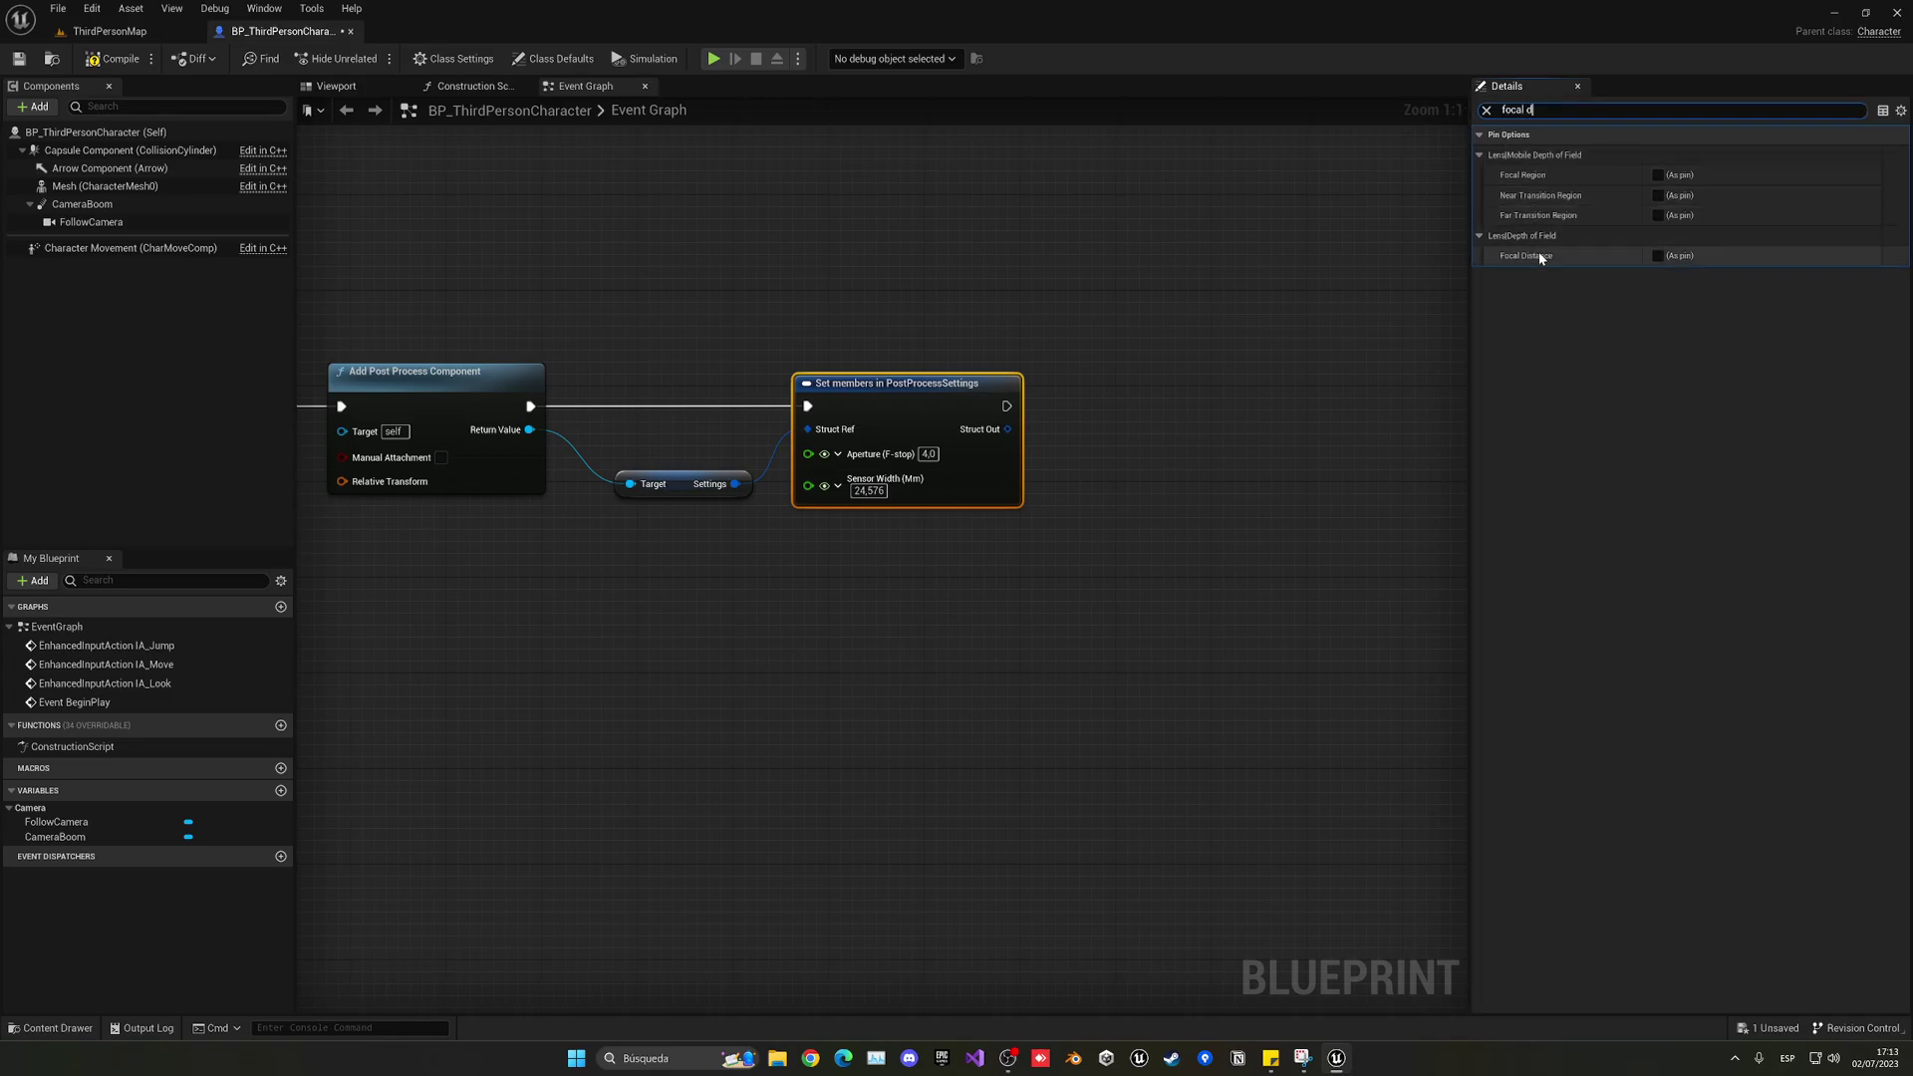
pyautogui.click(1658, 257)
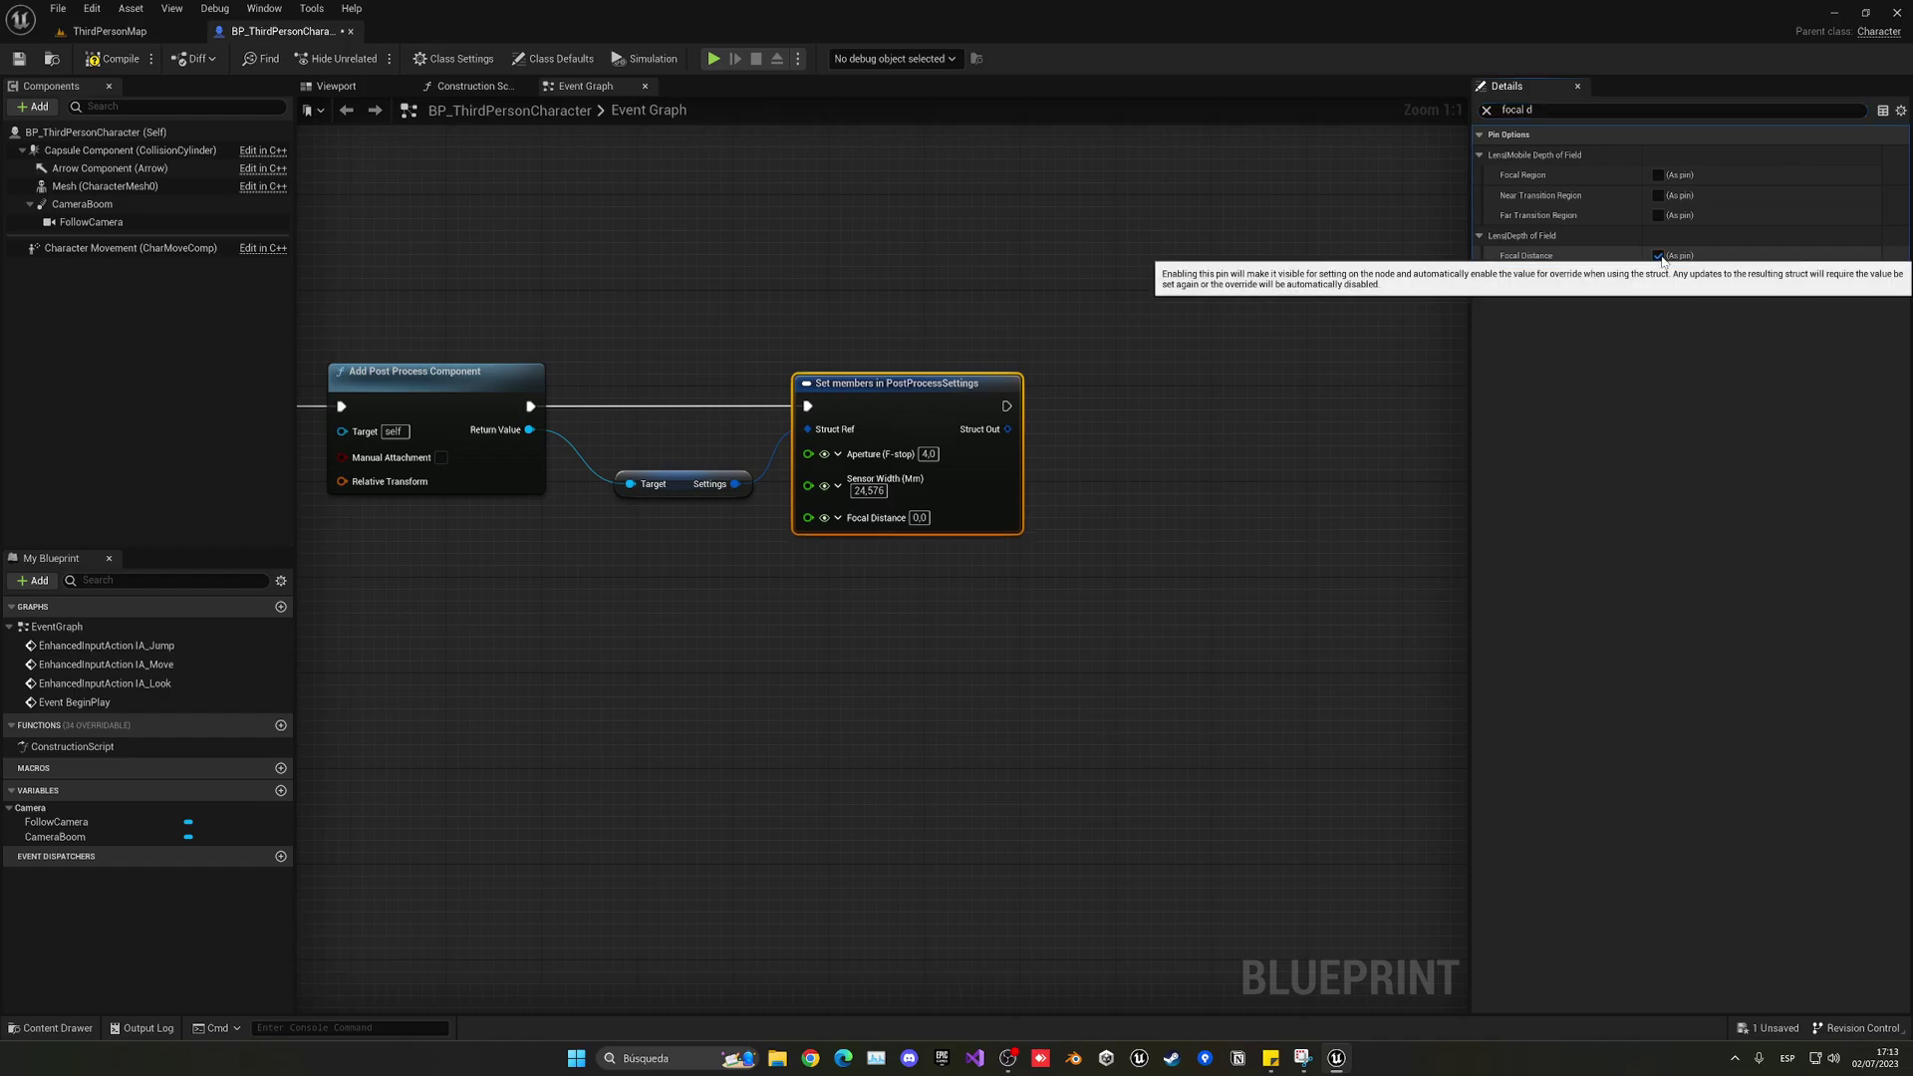
pyautogui.click(1486, 110)
# - Set Aperture (F-stop) to 0,5 and Sensor Width to 150 mm on the Set members in PostProcessSettings node
pyautogui.click(907, 528)
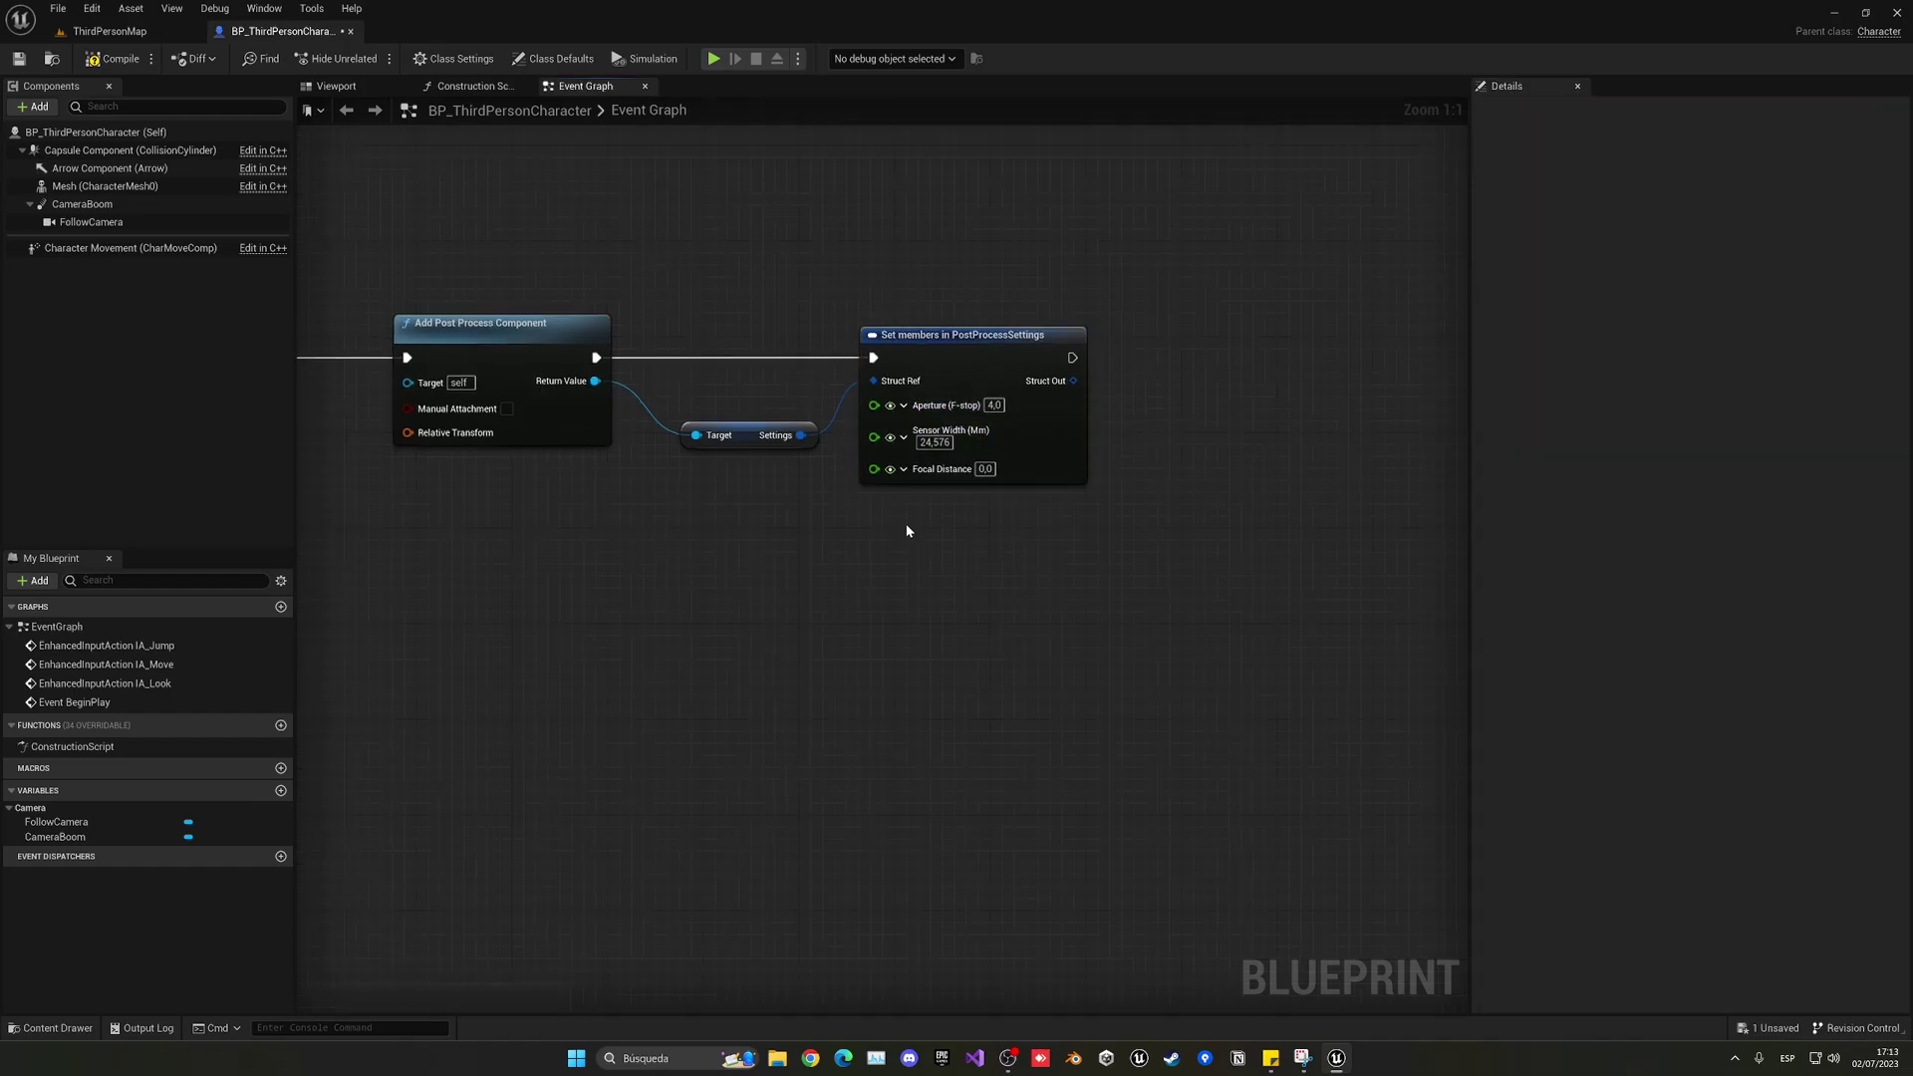
pyautogui.click(994, 405)
pyautogui.write('0,6')
pyautogui.press('BackSpace')
pyautogui.write('5')
pyautogui.click(941, 441)
pyautogui.write('150')
pyautogui.press('Return')
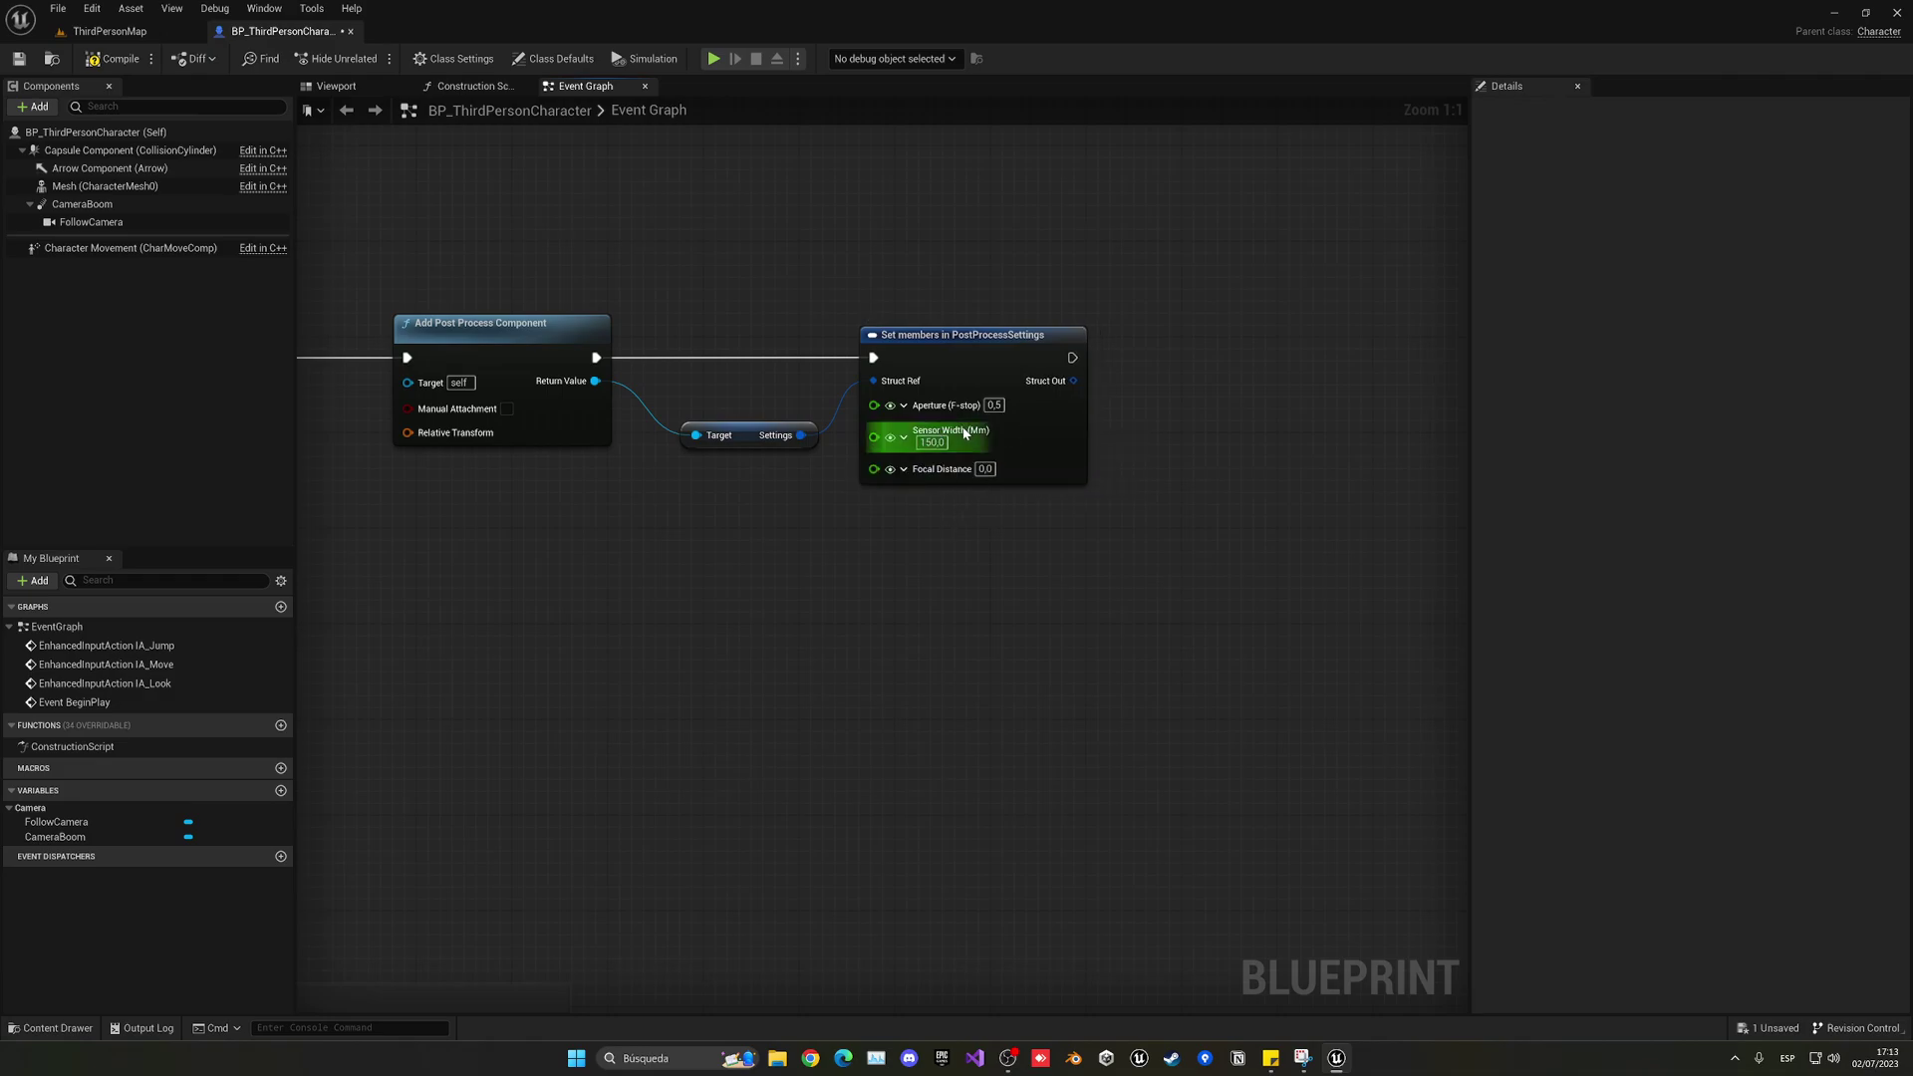
# - Drive Focal Distance with a Get Target Arm Length node from Camera Boom, and place both nodes just below the Settings node
pyautogui.moveTo(1002, 490); pyautogui.dragTo(937, 490, button='right')
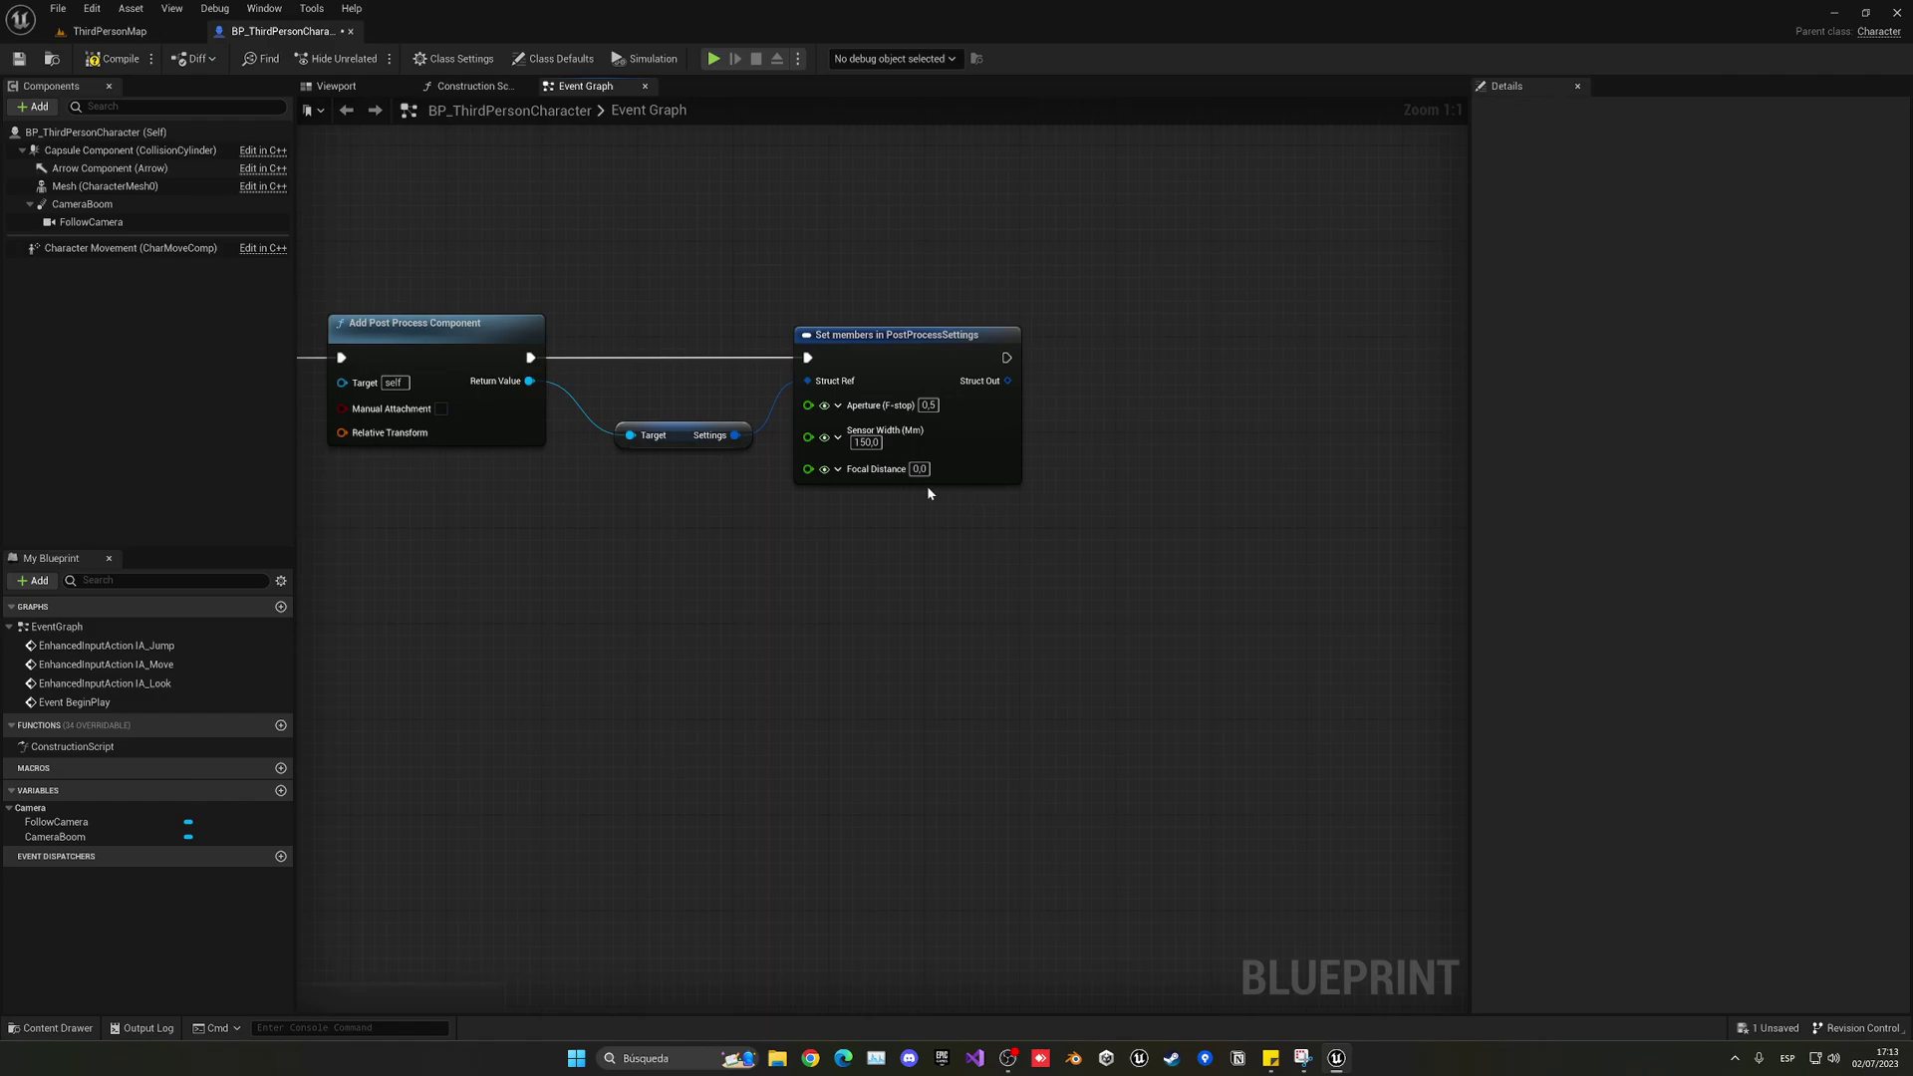
pyautogui.moveTo(921, 482); pyautogui.dragTo(1001, 488, button='right')
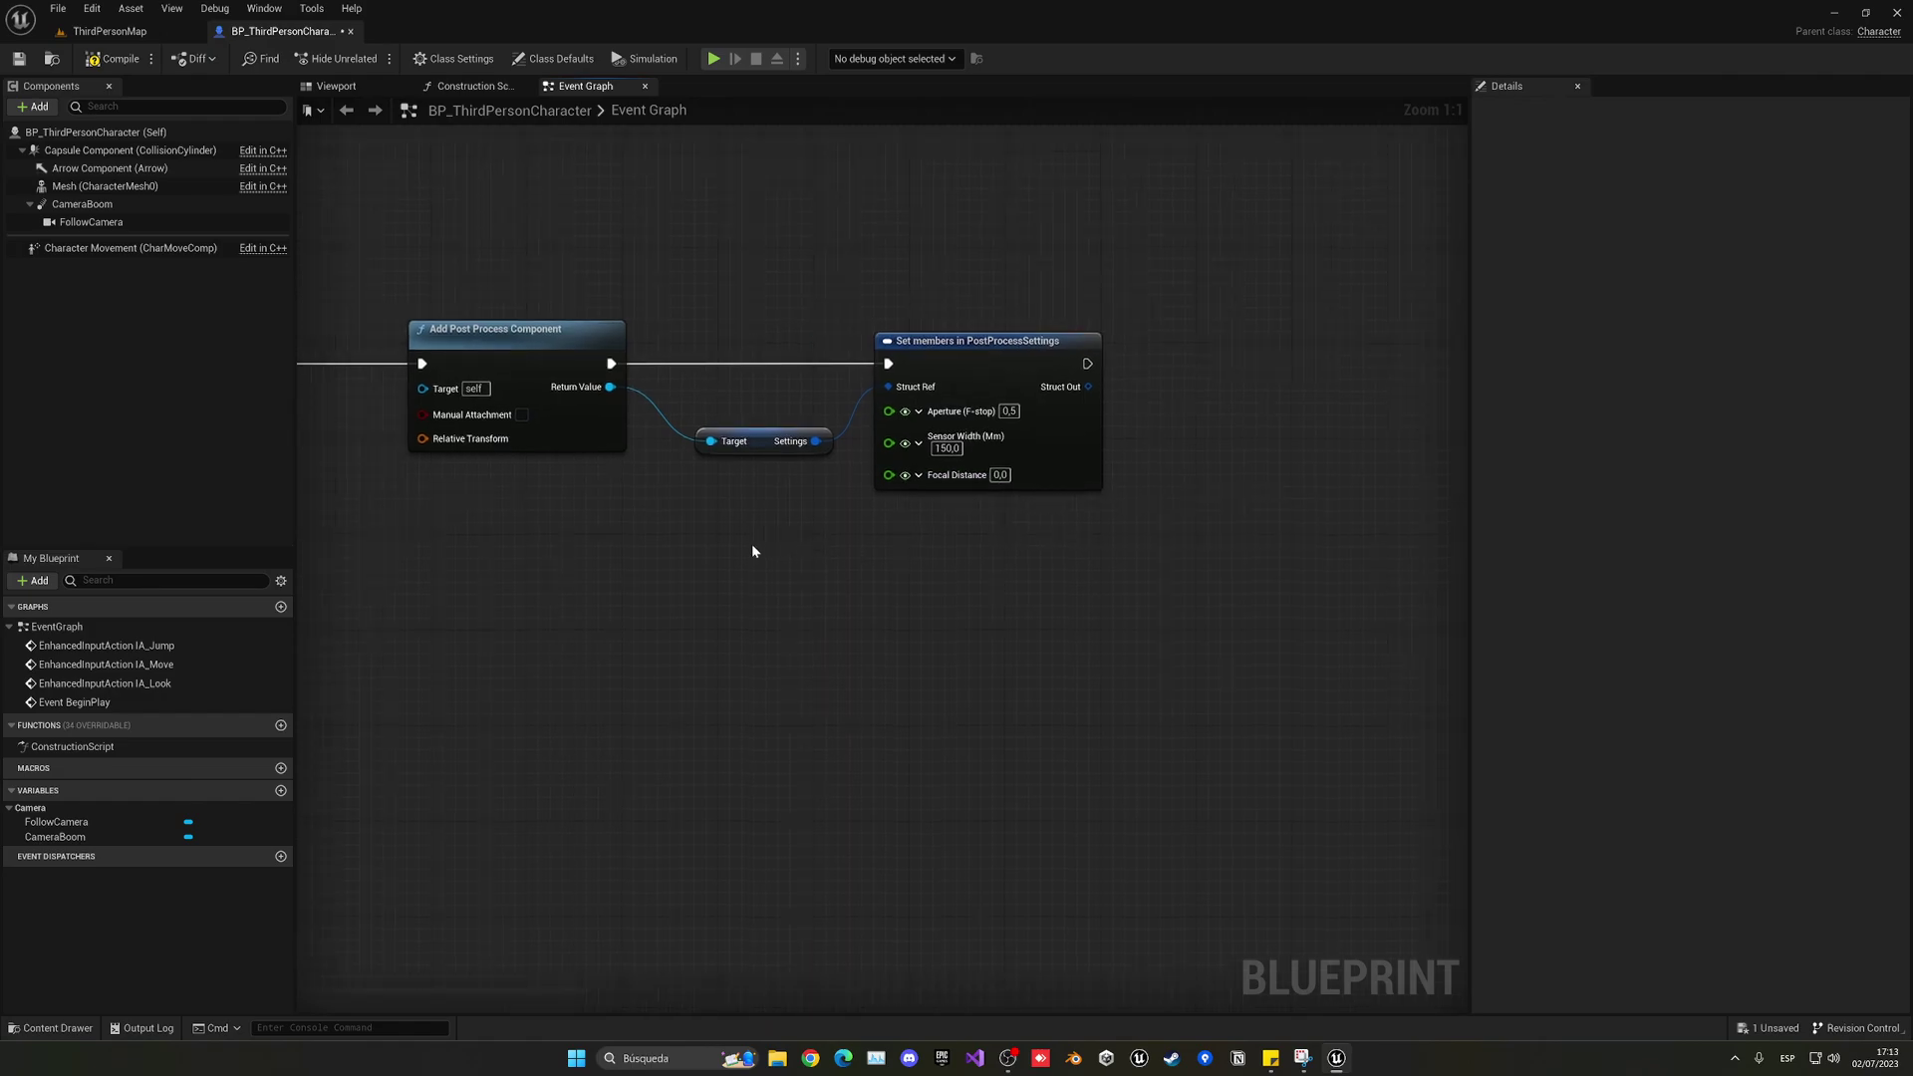
pyautogui.click(83, 205)
pyautogui.moveTo(83, 206); pyautogui.dragTo(766, 606)
pyautogui.write('get leng')
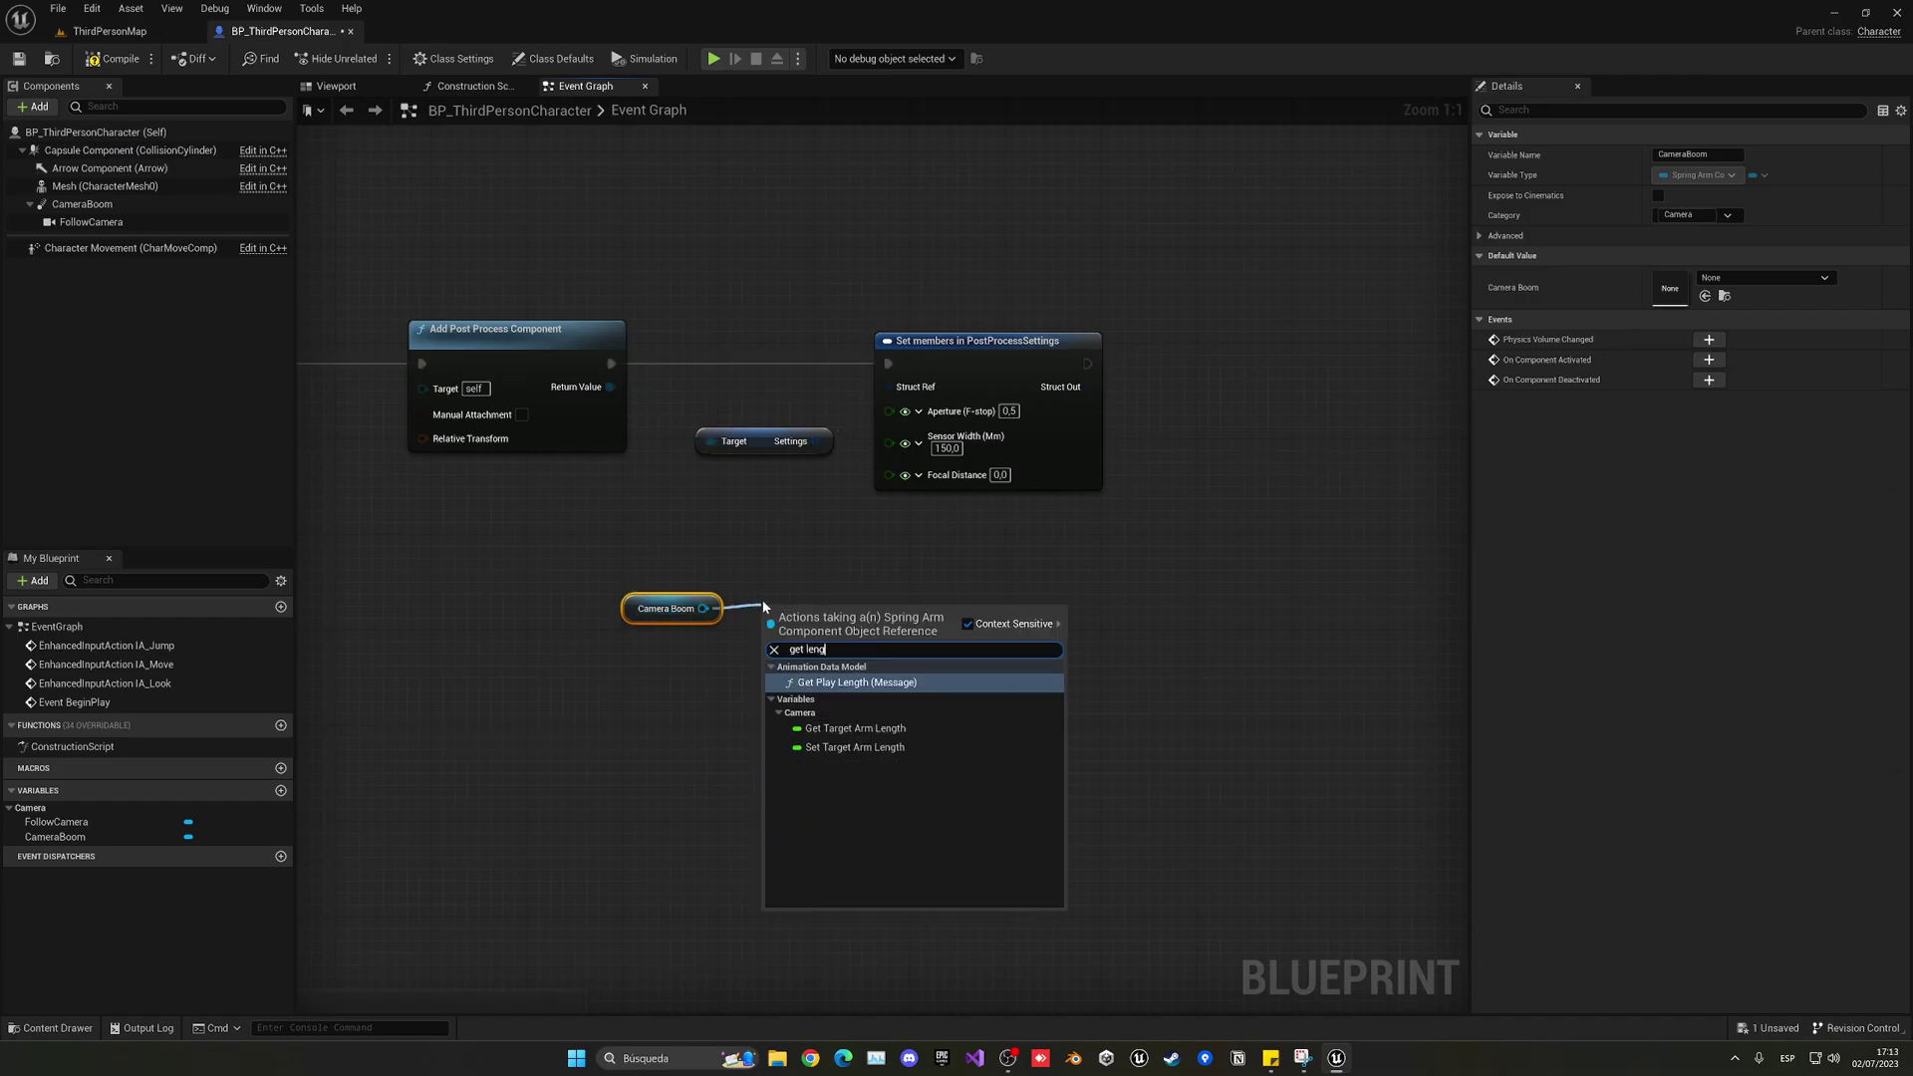
pyautogui.click(839, 727)
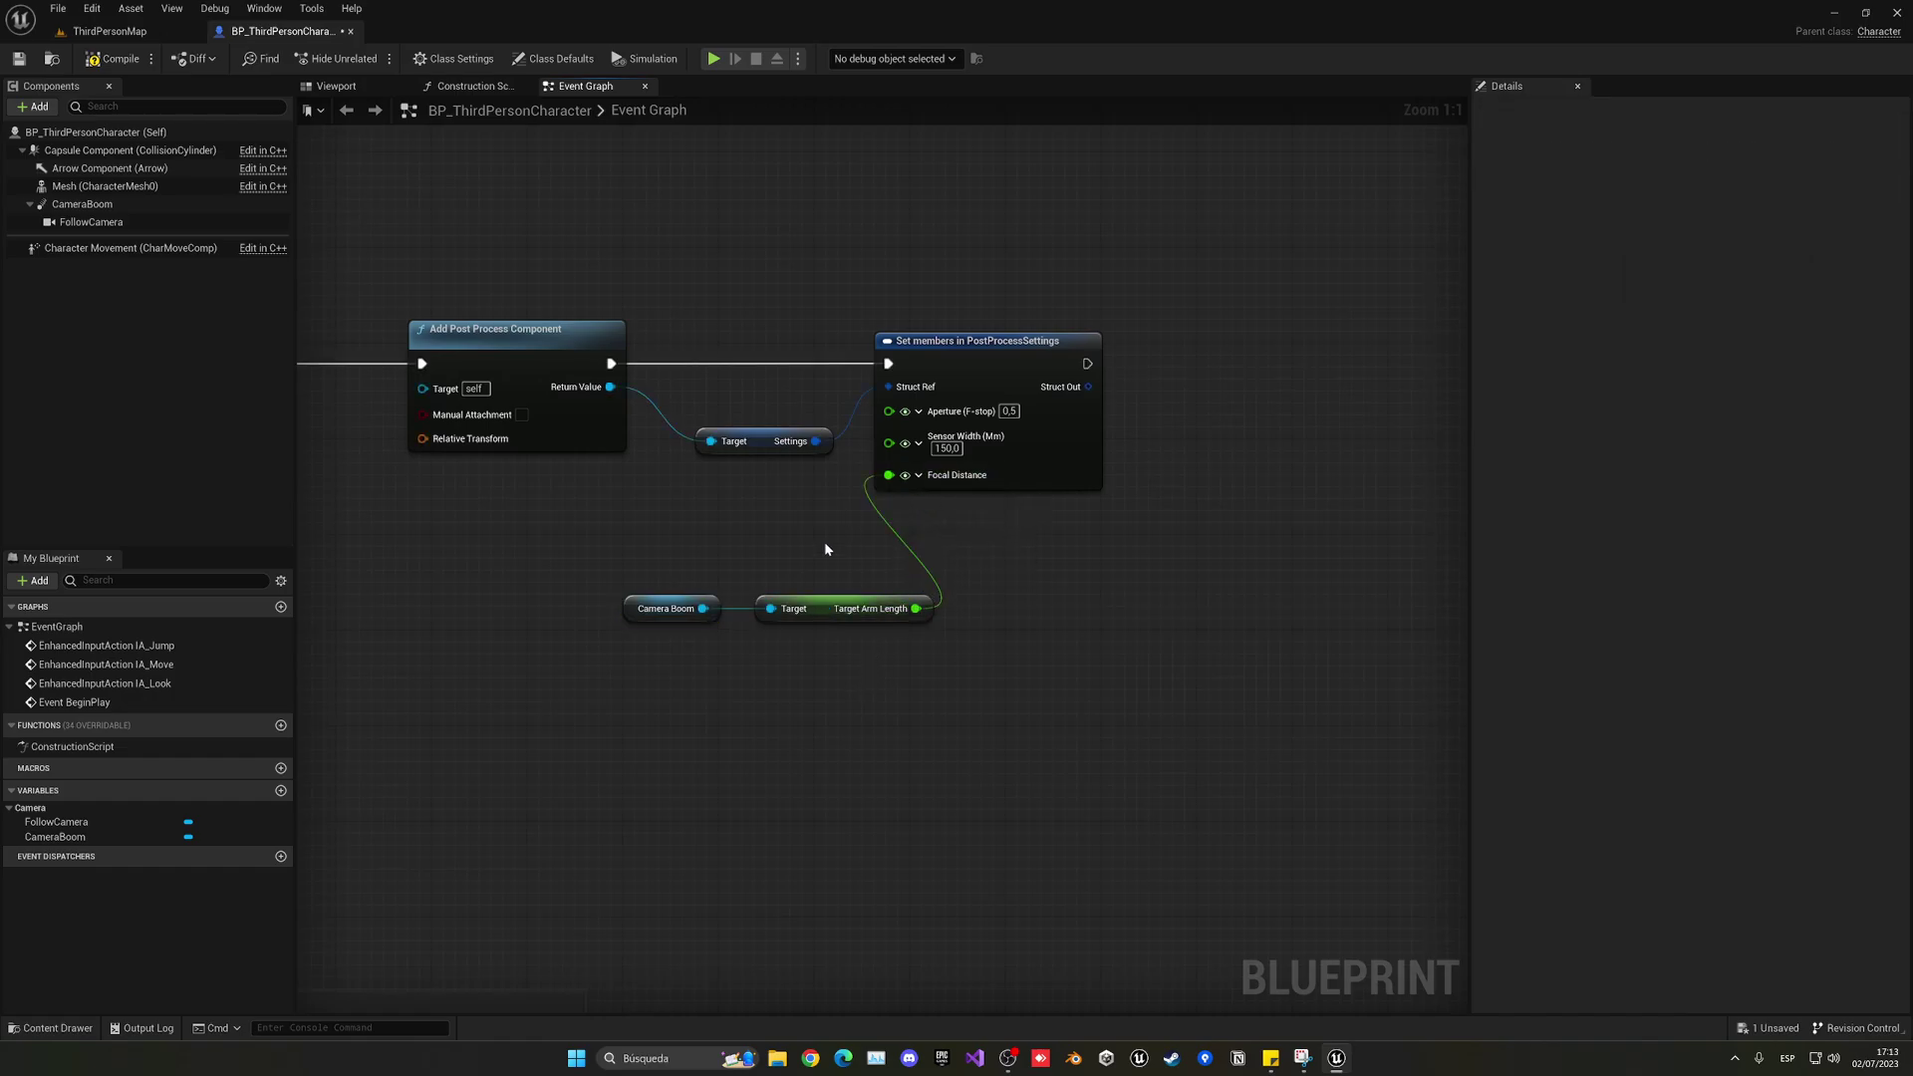
pyautogui.moveTo(825, 549); pyautogui.dragTo(738, 531)
pyautogui.click(798, 589)
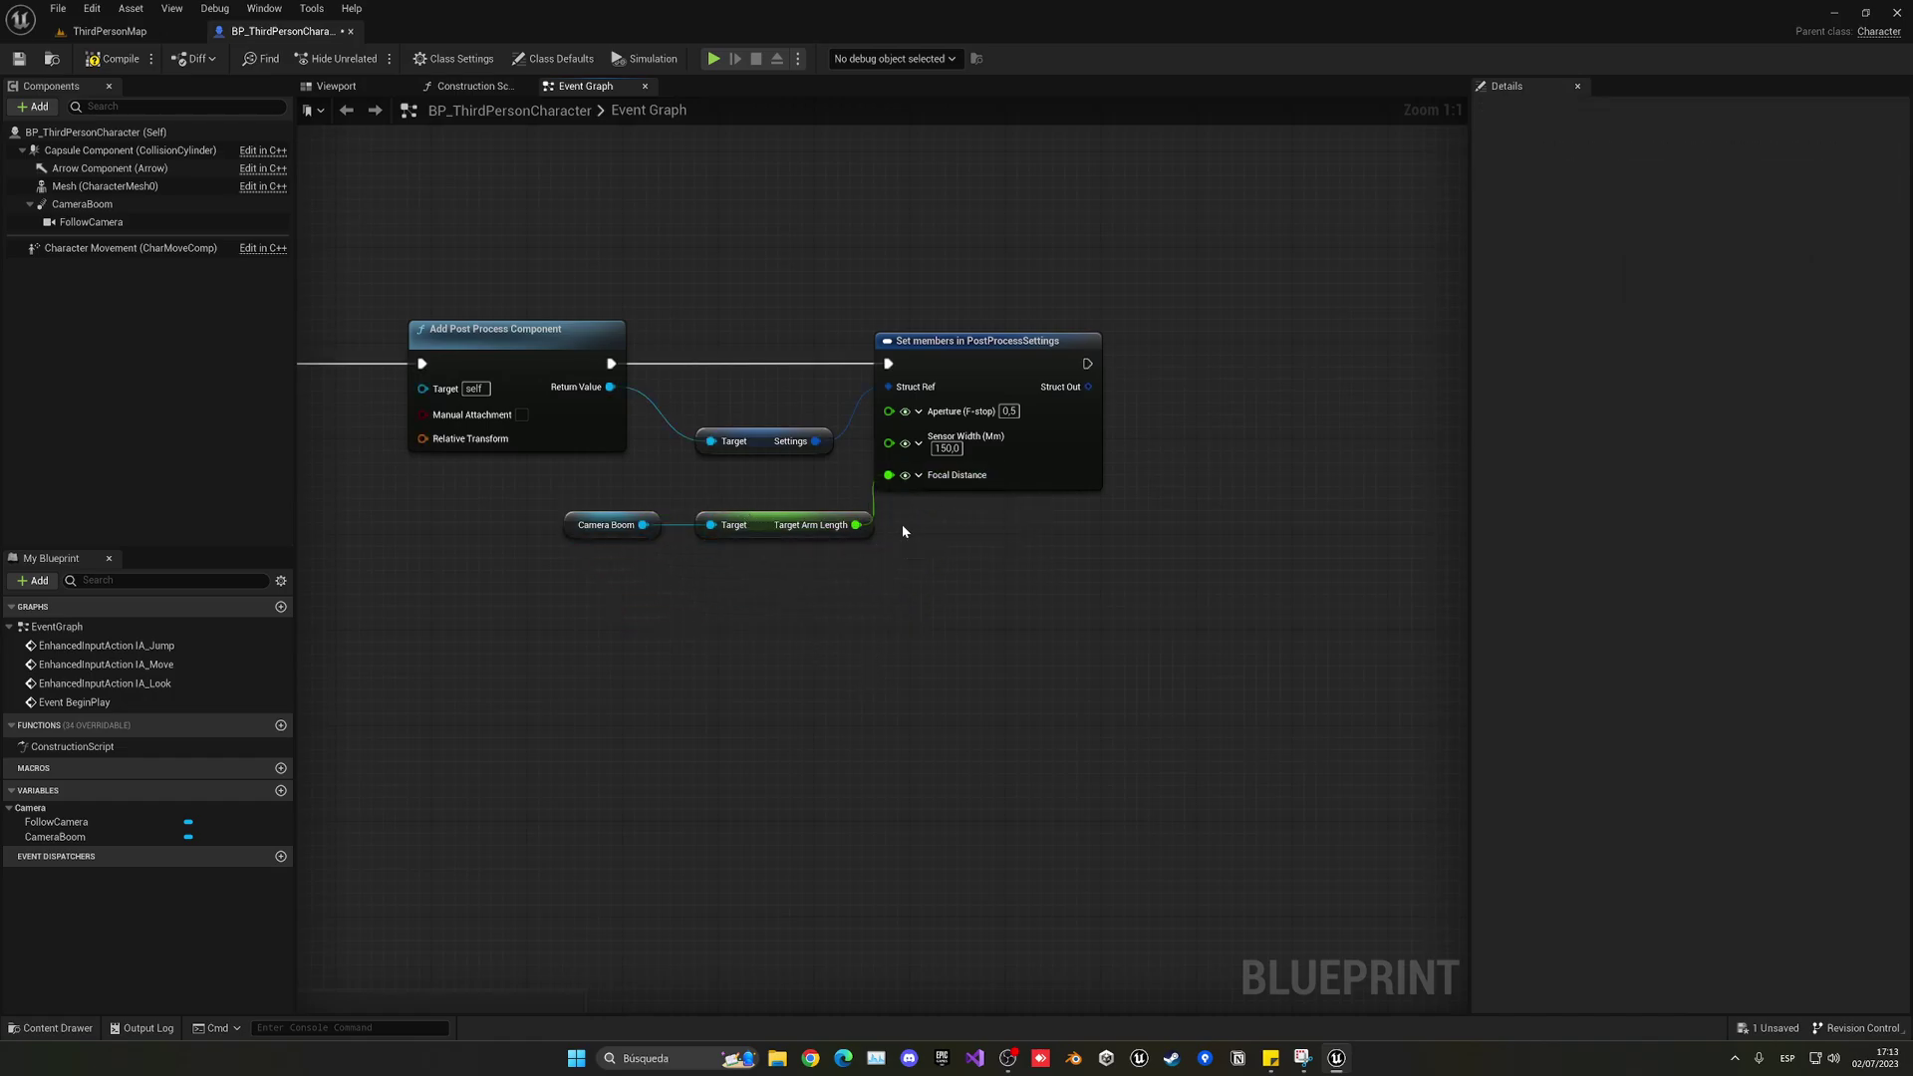
# - Play ThirdPersonMap in the editor and run the character around the ramps and walls to examine the depth-of-field blur
pyautogui.click(99, 31)
pyautogui.click(332, 57)
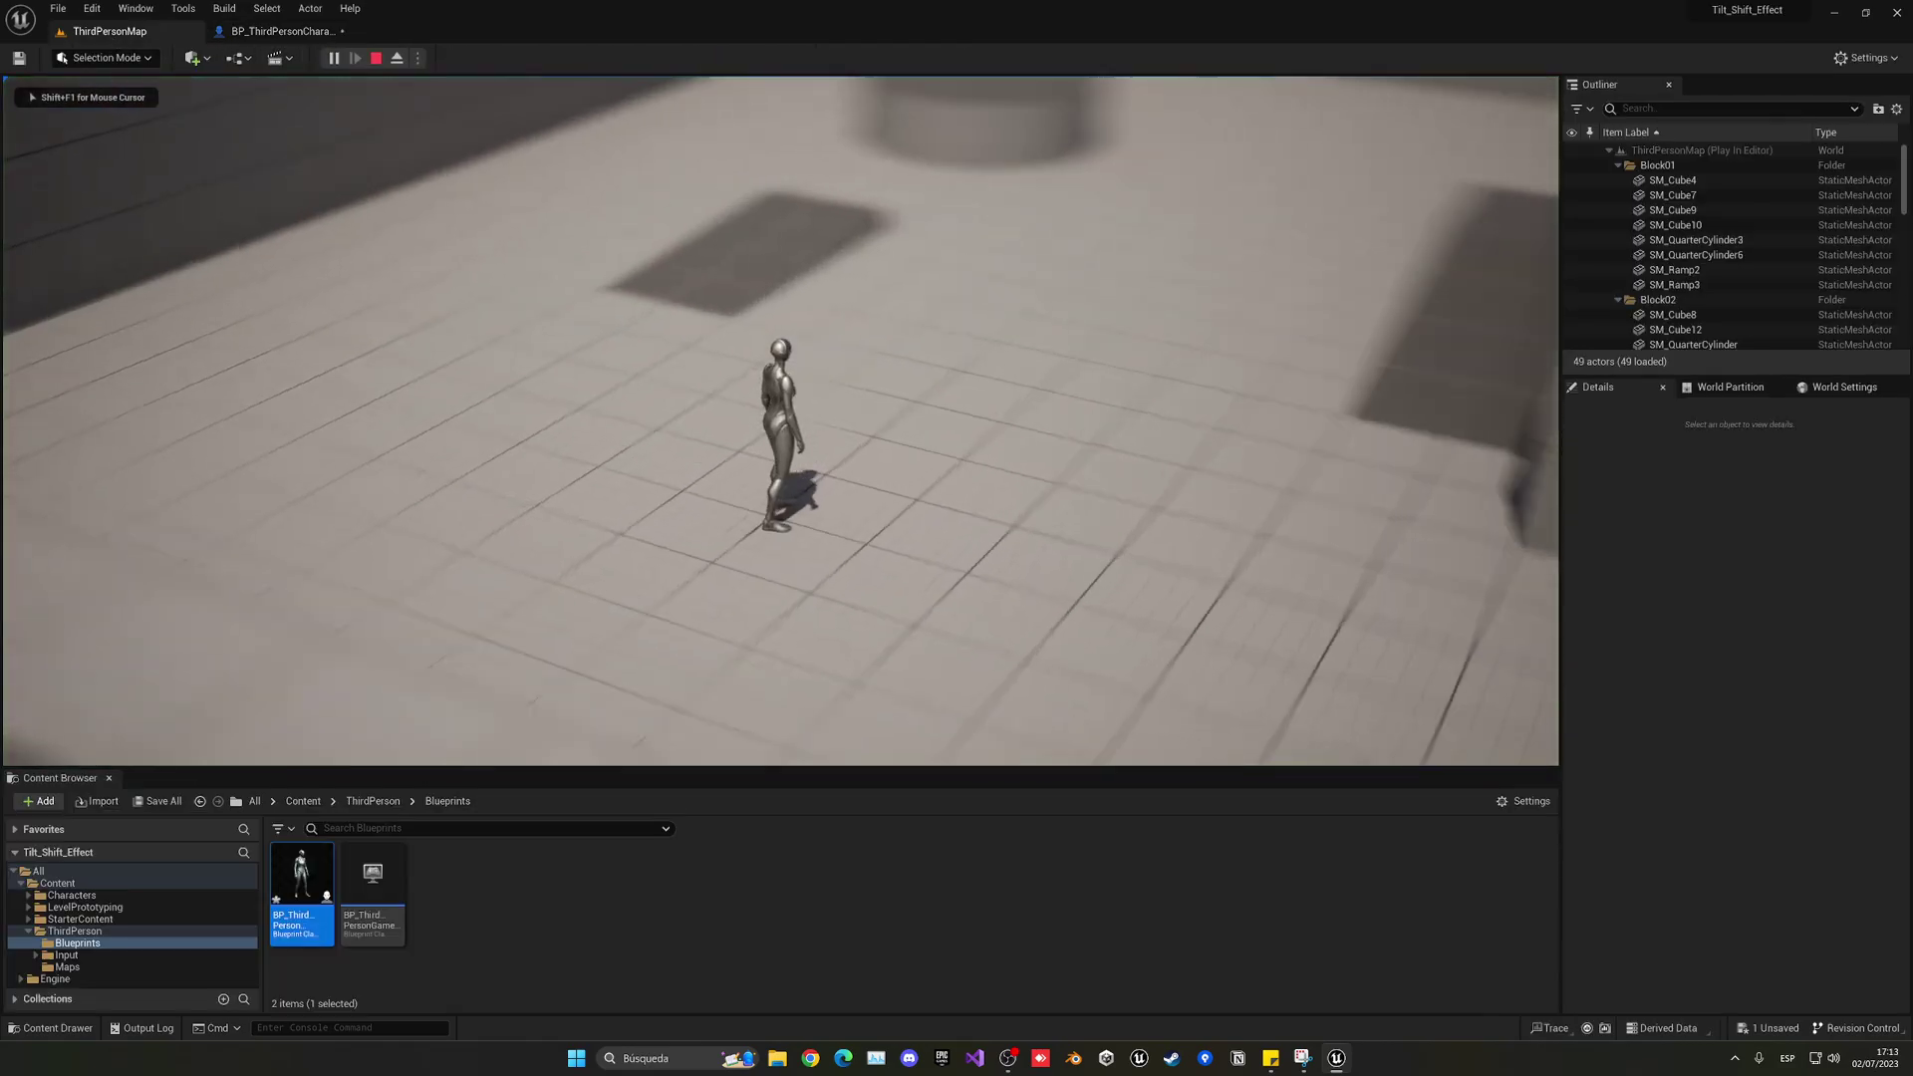
pyautogui.press('w')
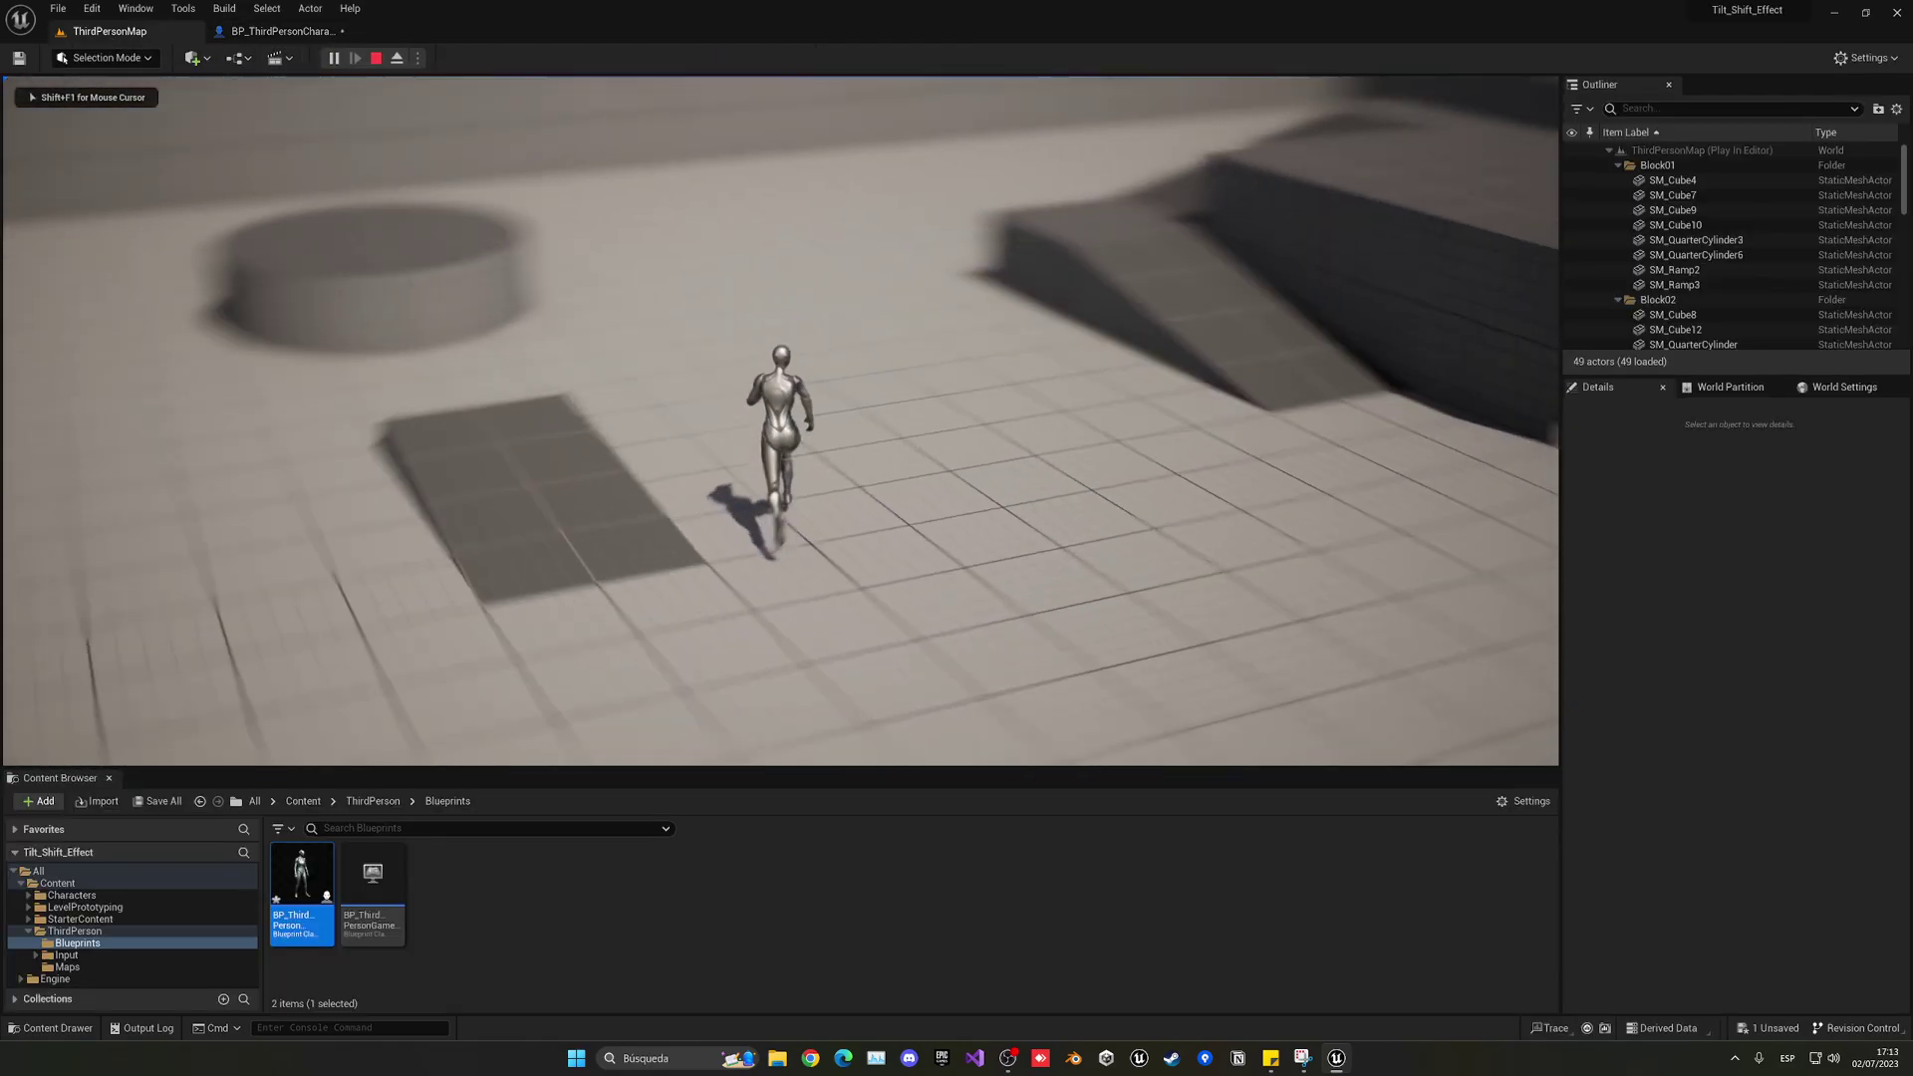
pyautogui.press('s')
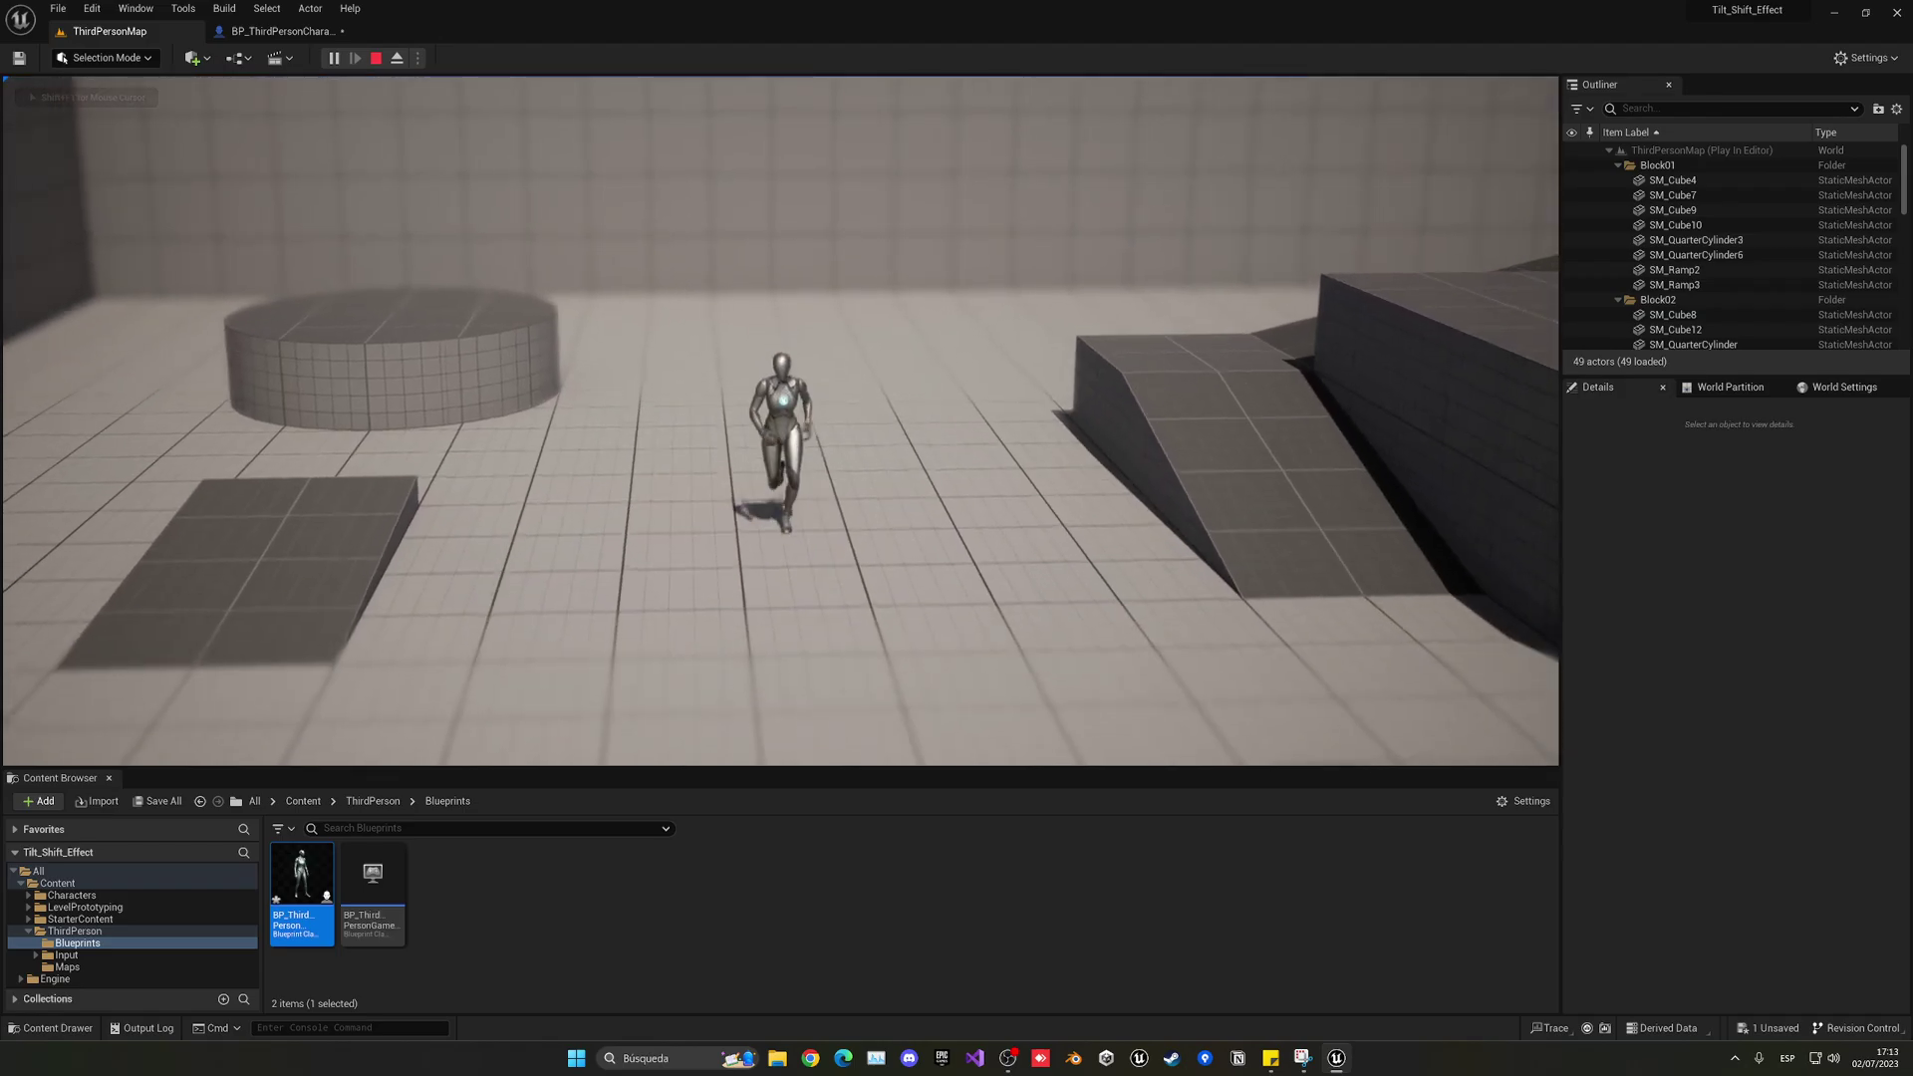
pyautogui.press('s')
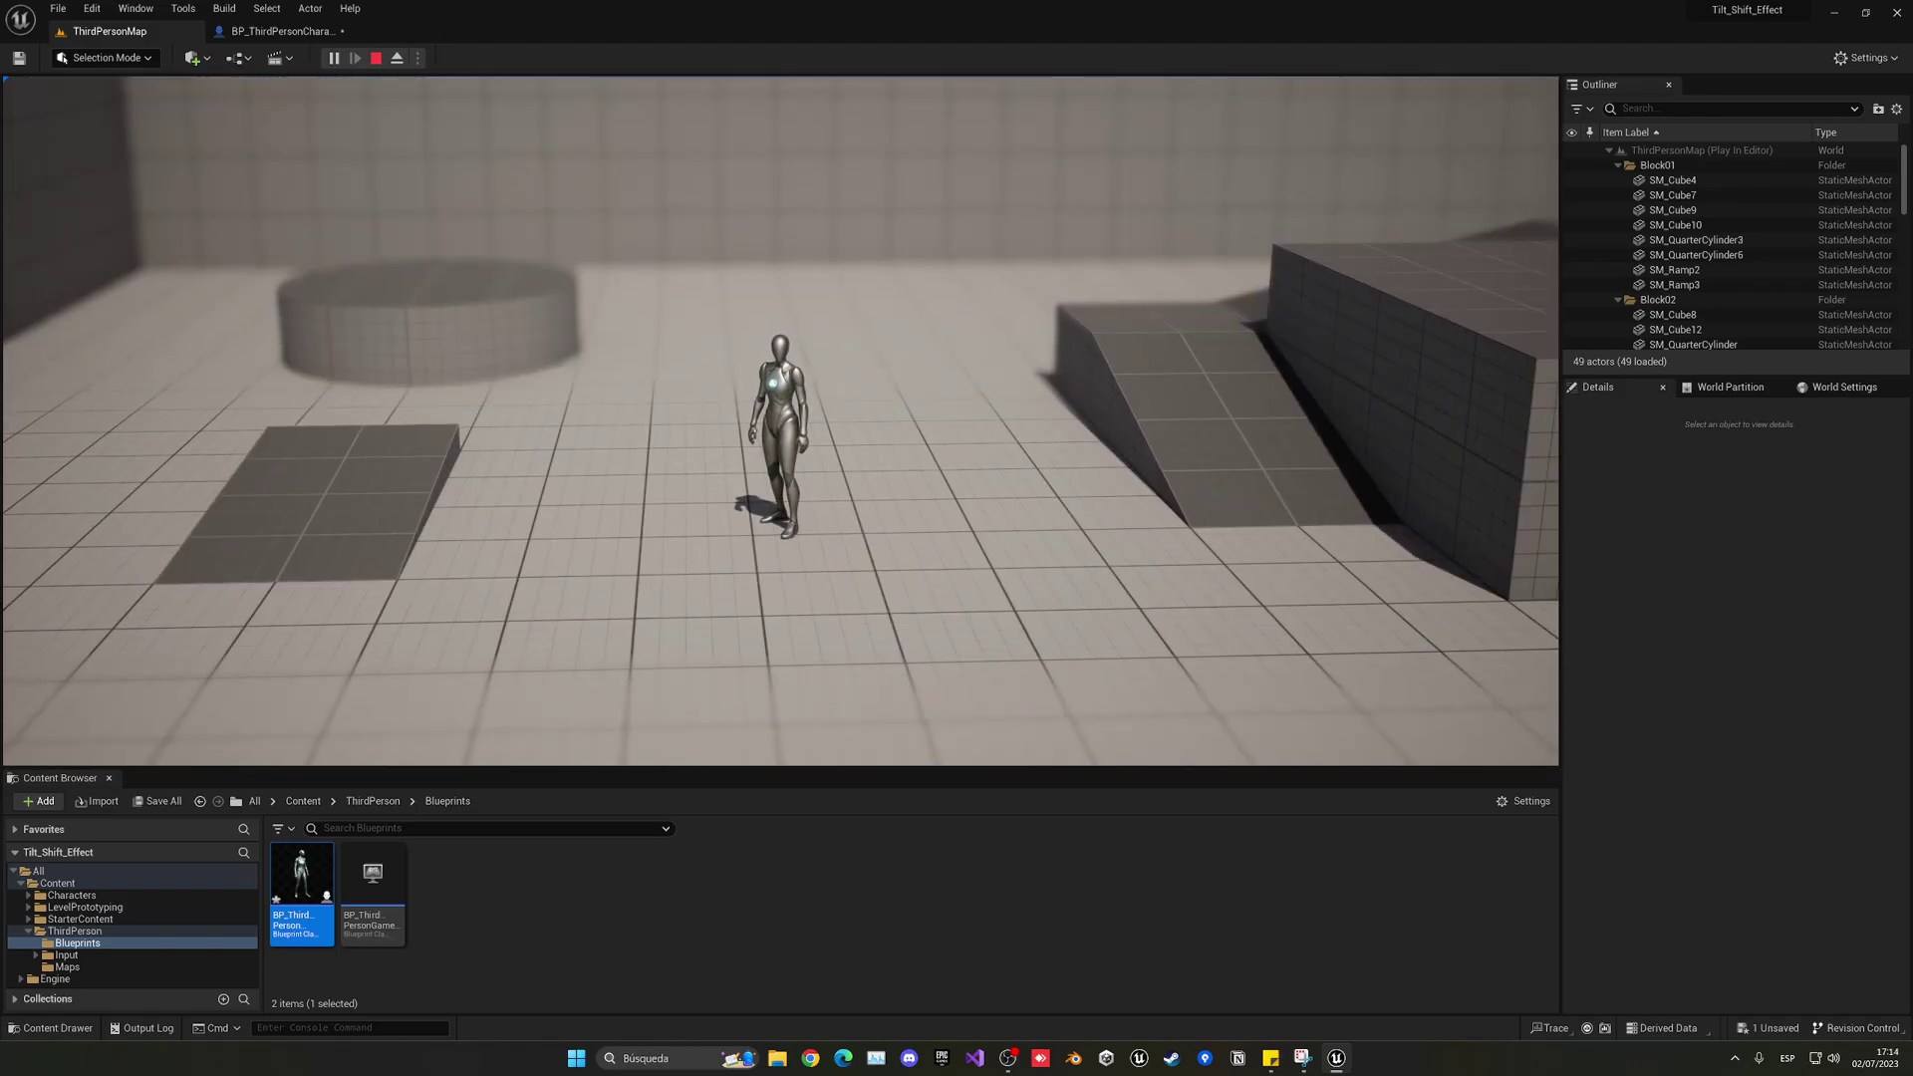
pyautogui.press('s')
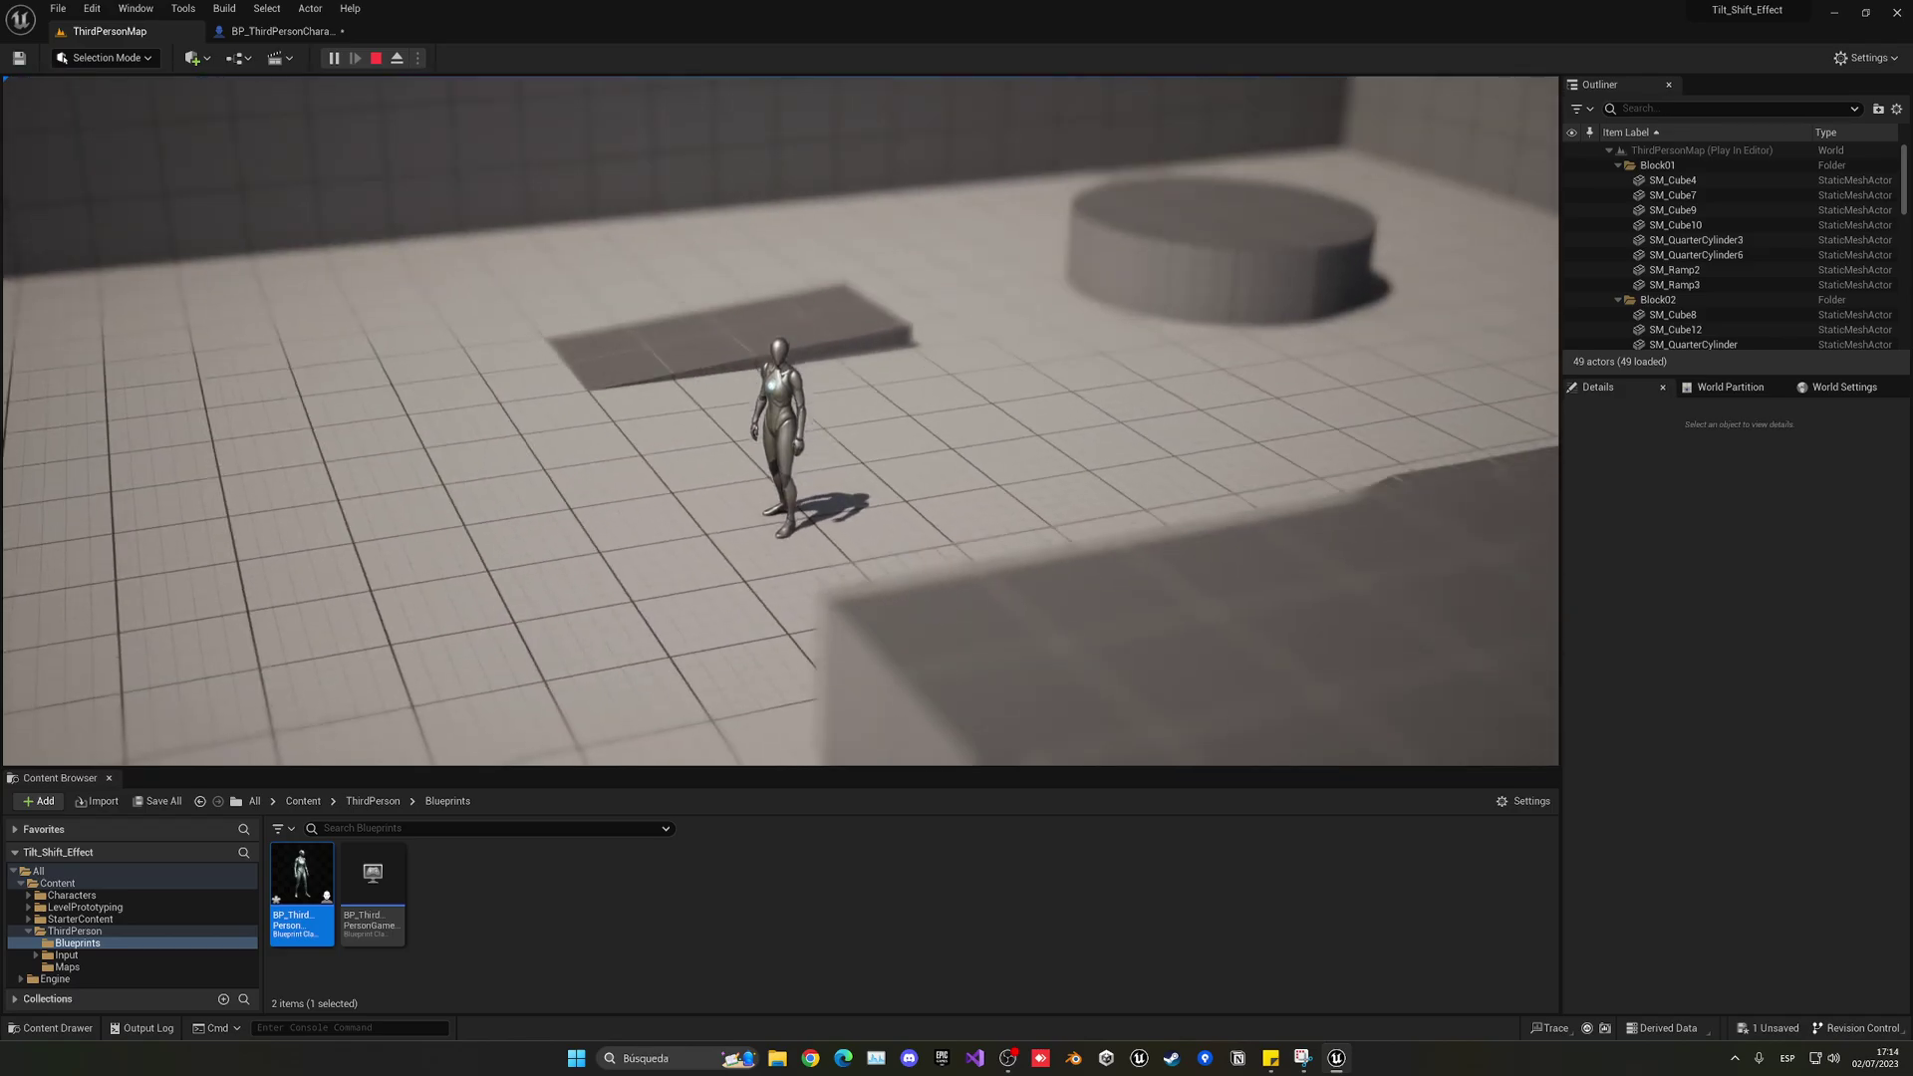
pyautogui.press('w')
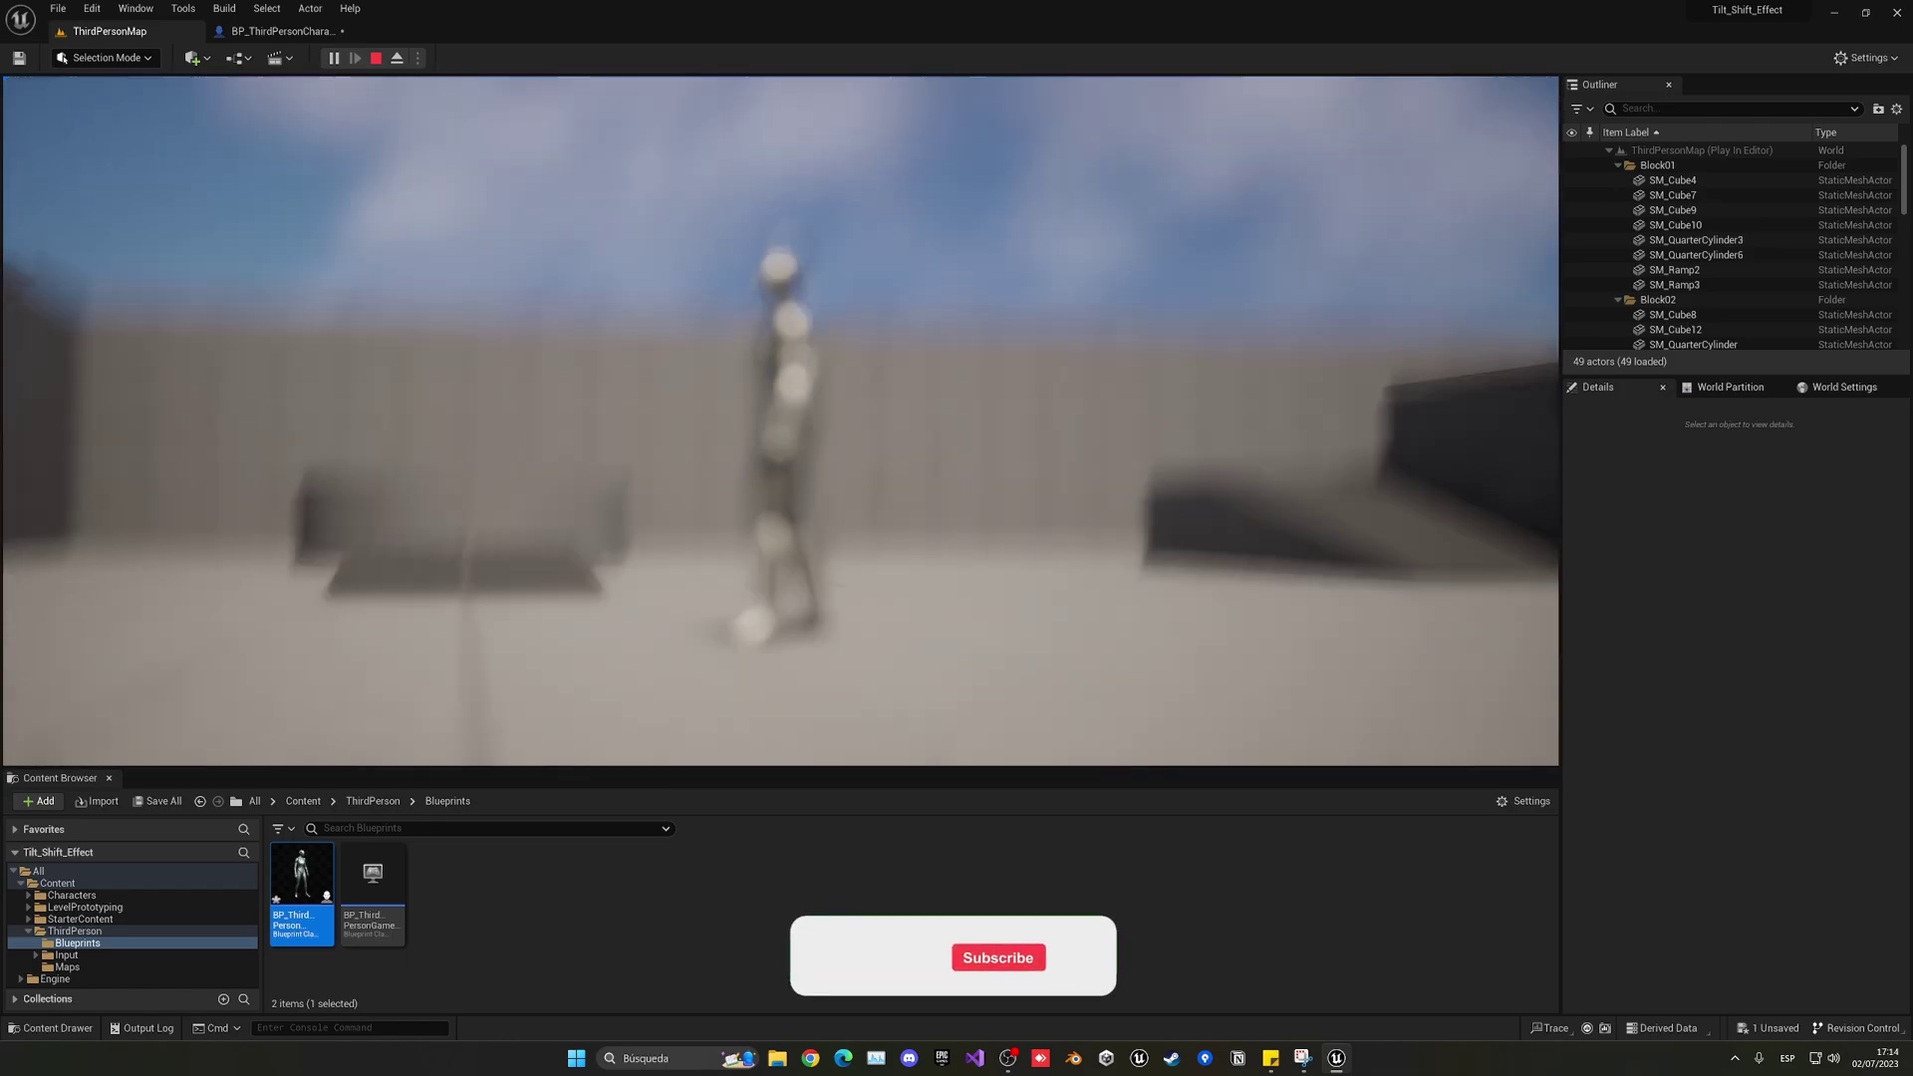
pyautogui.press('w')
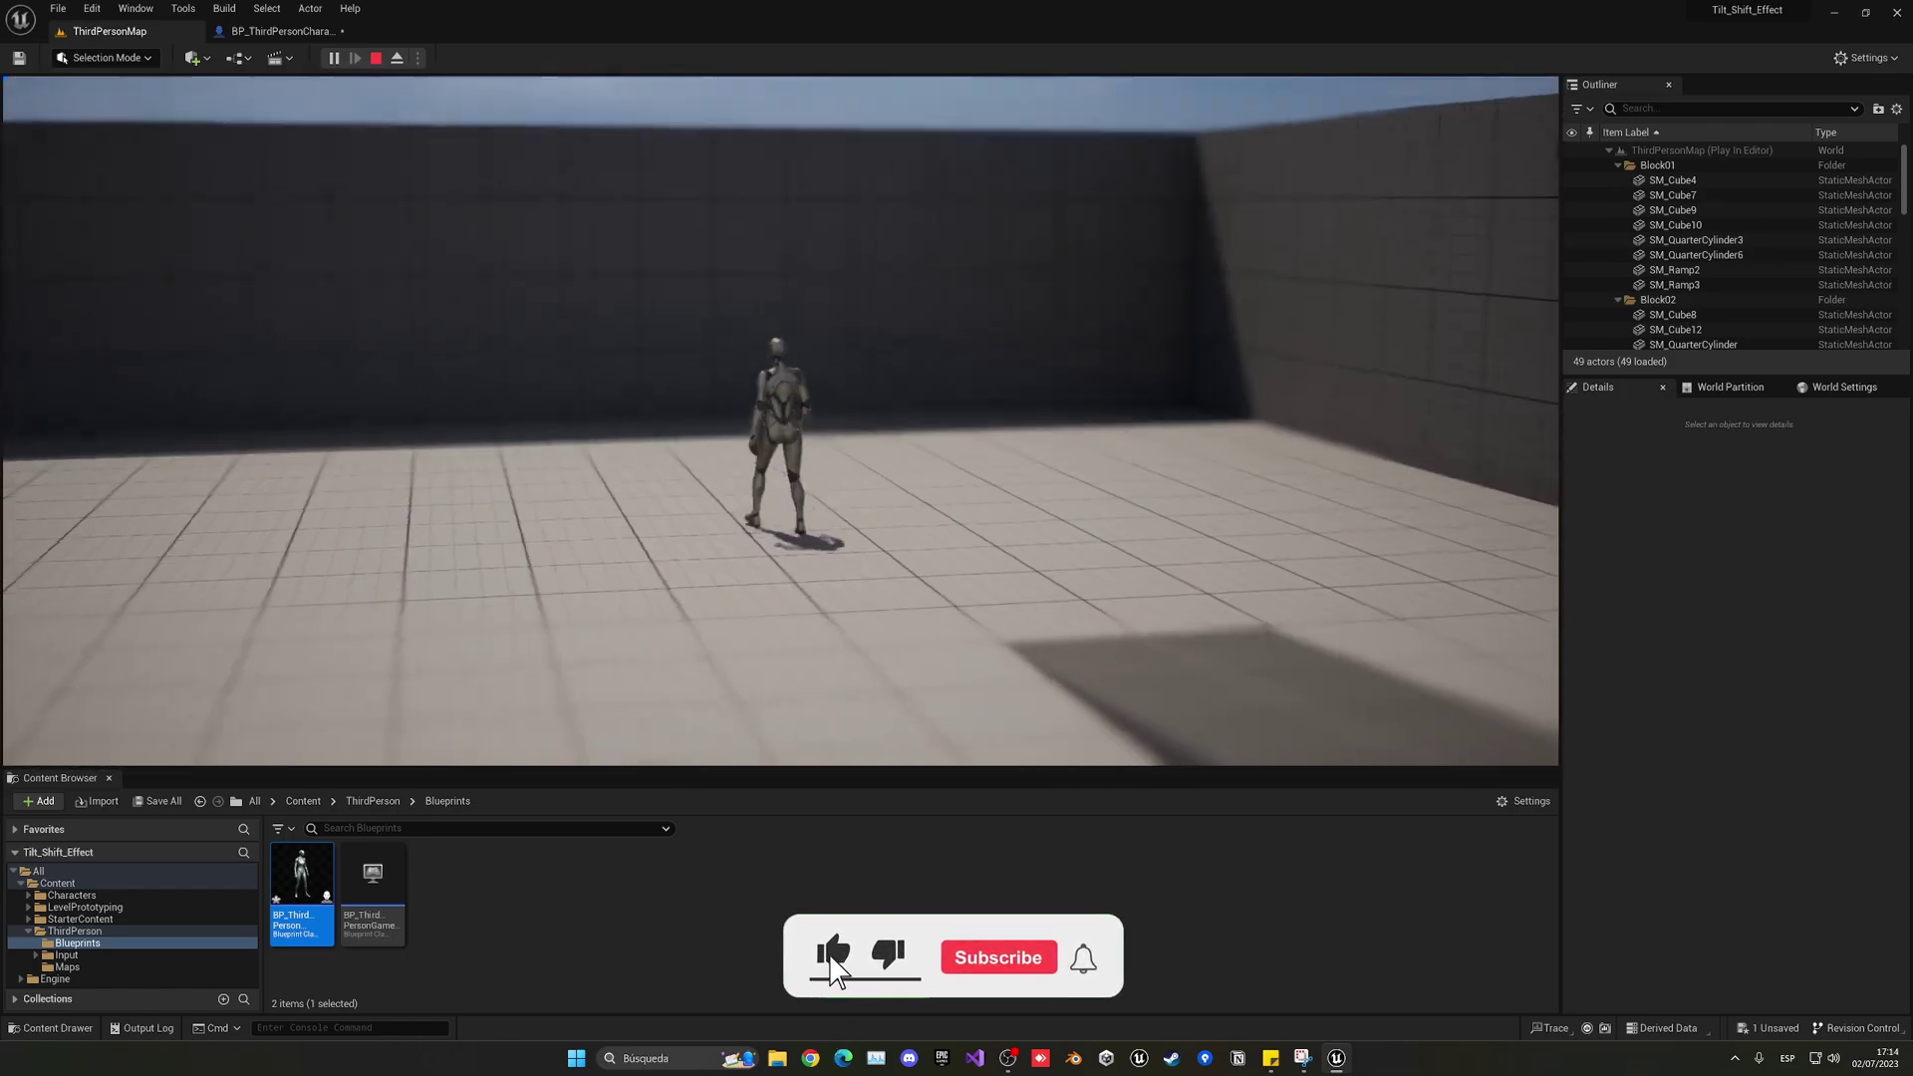
pyautogui.press('d')
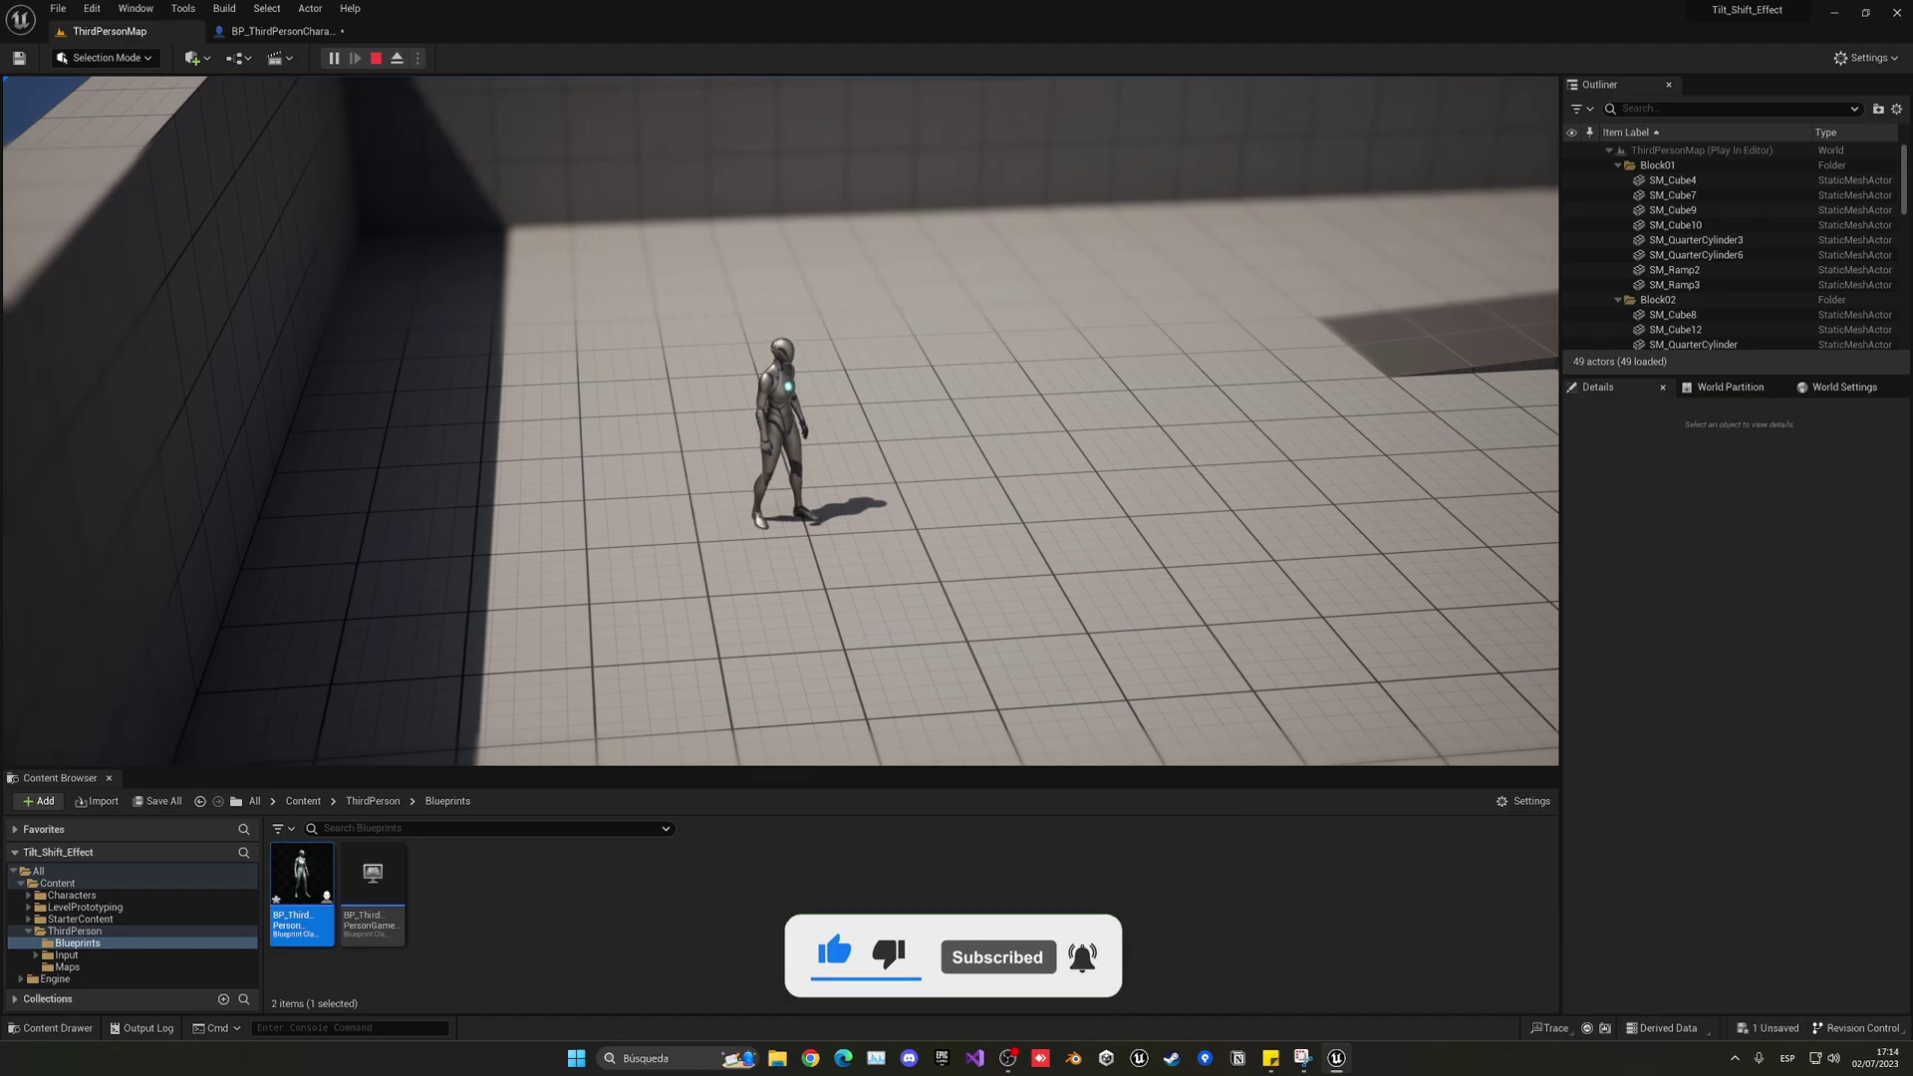
pyautogui.press('w')
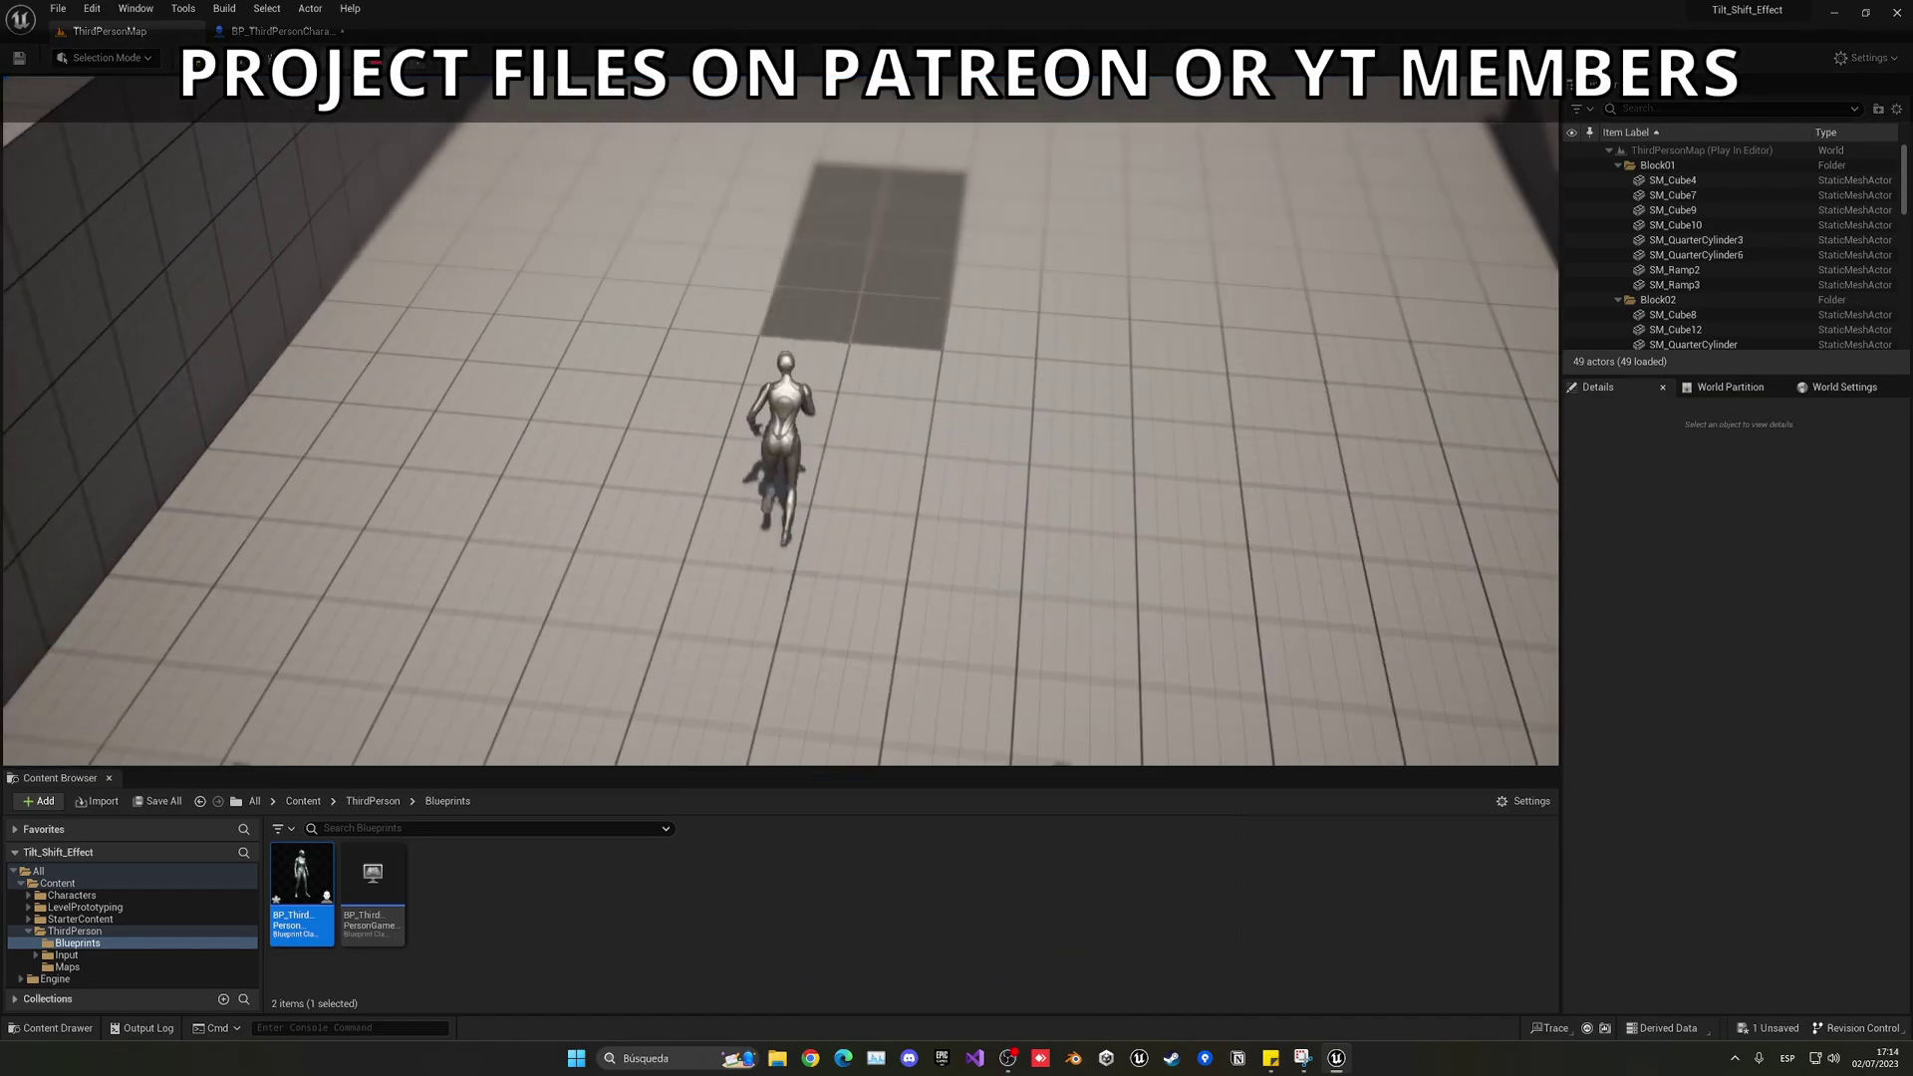
pyautogui.press('w')
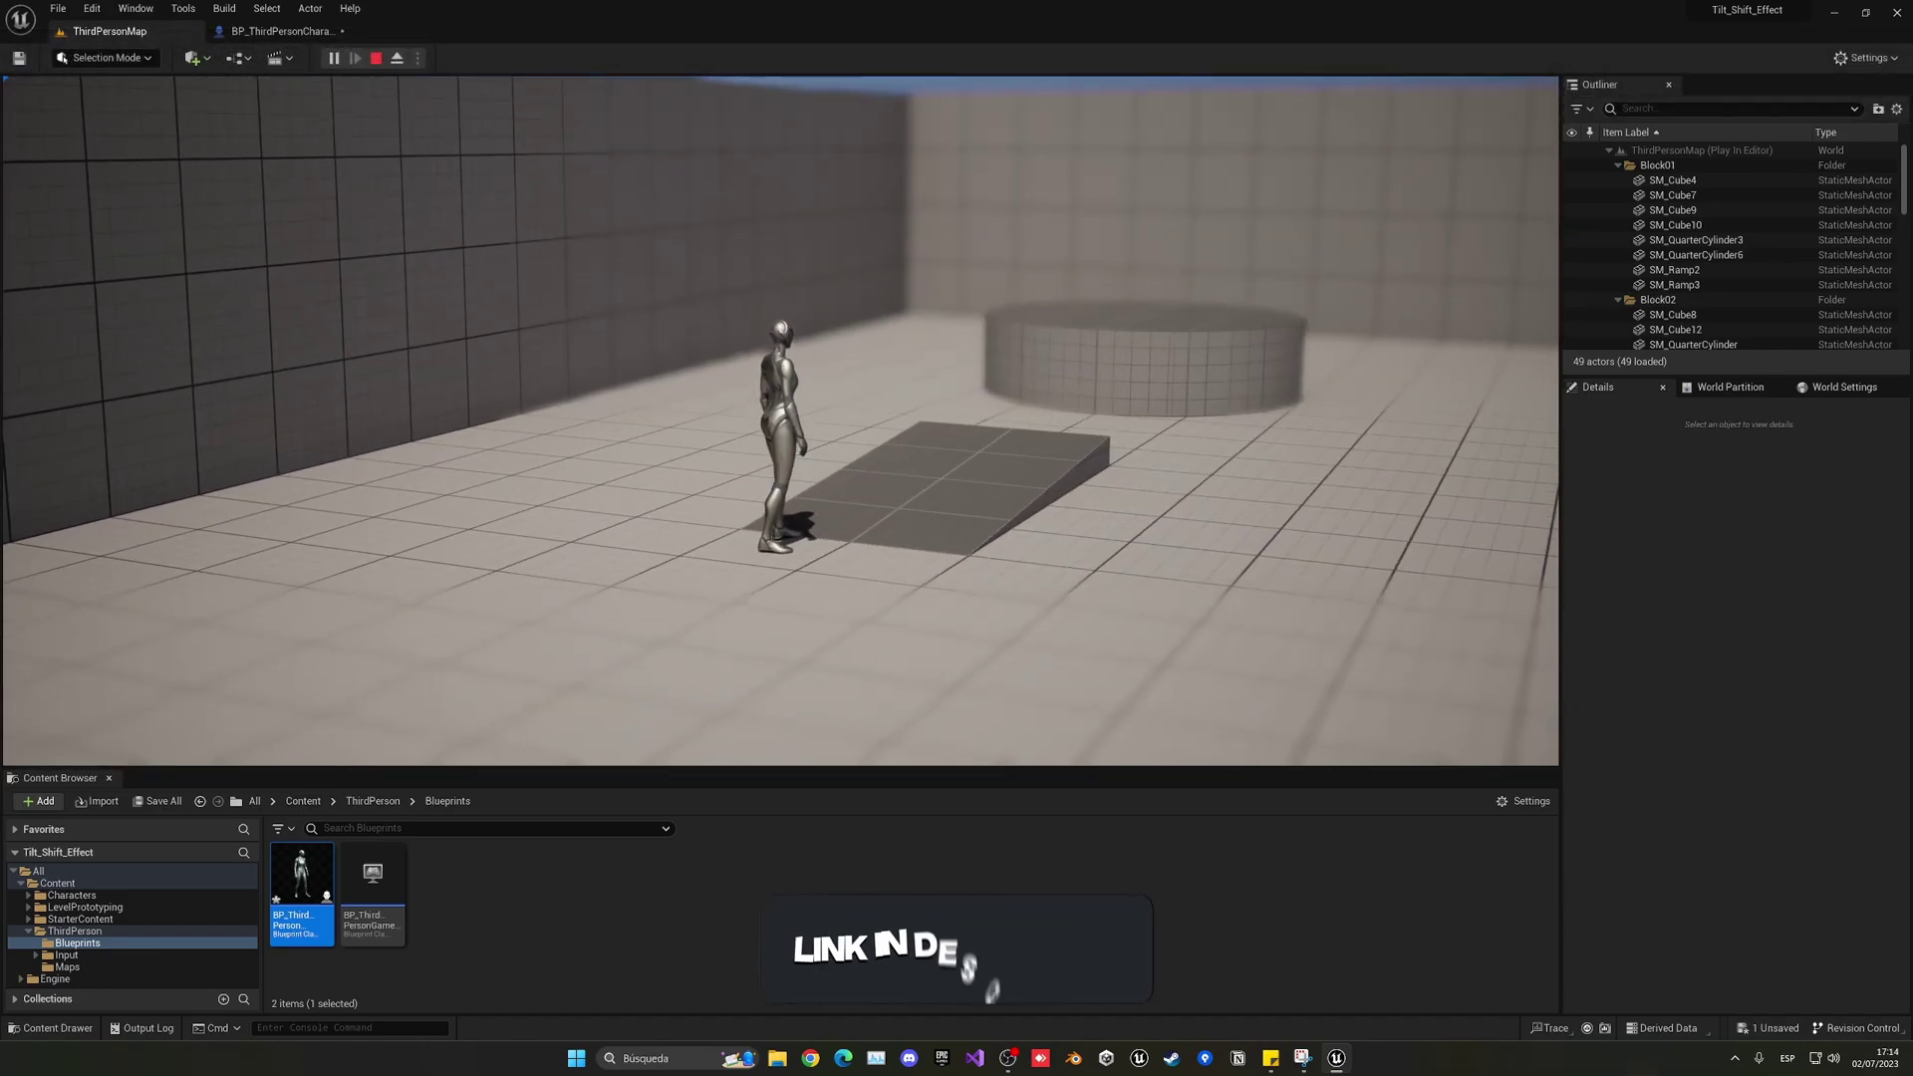
pyautogui.press('w')
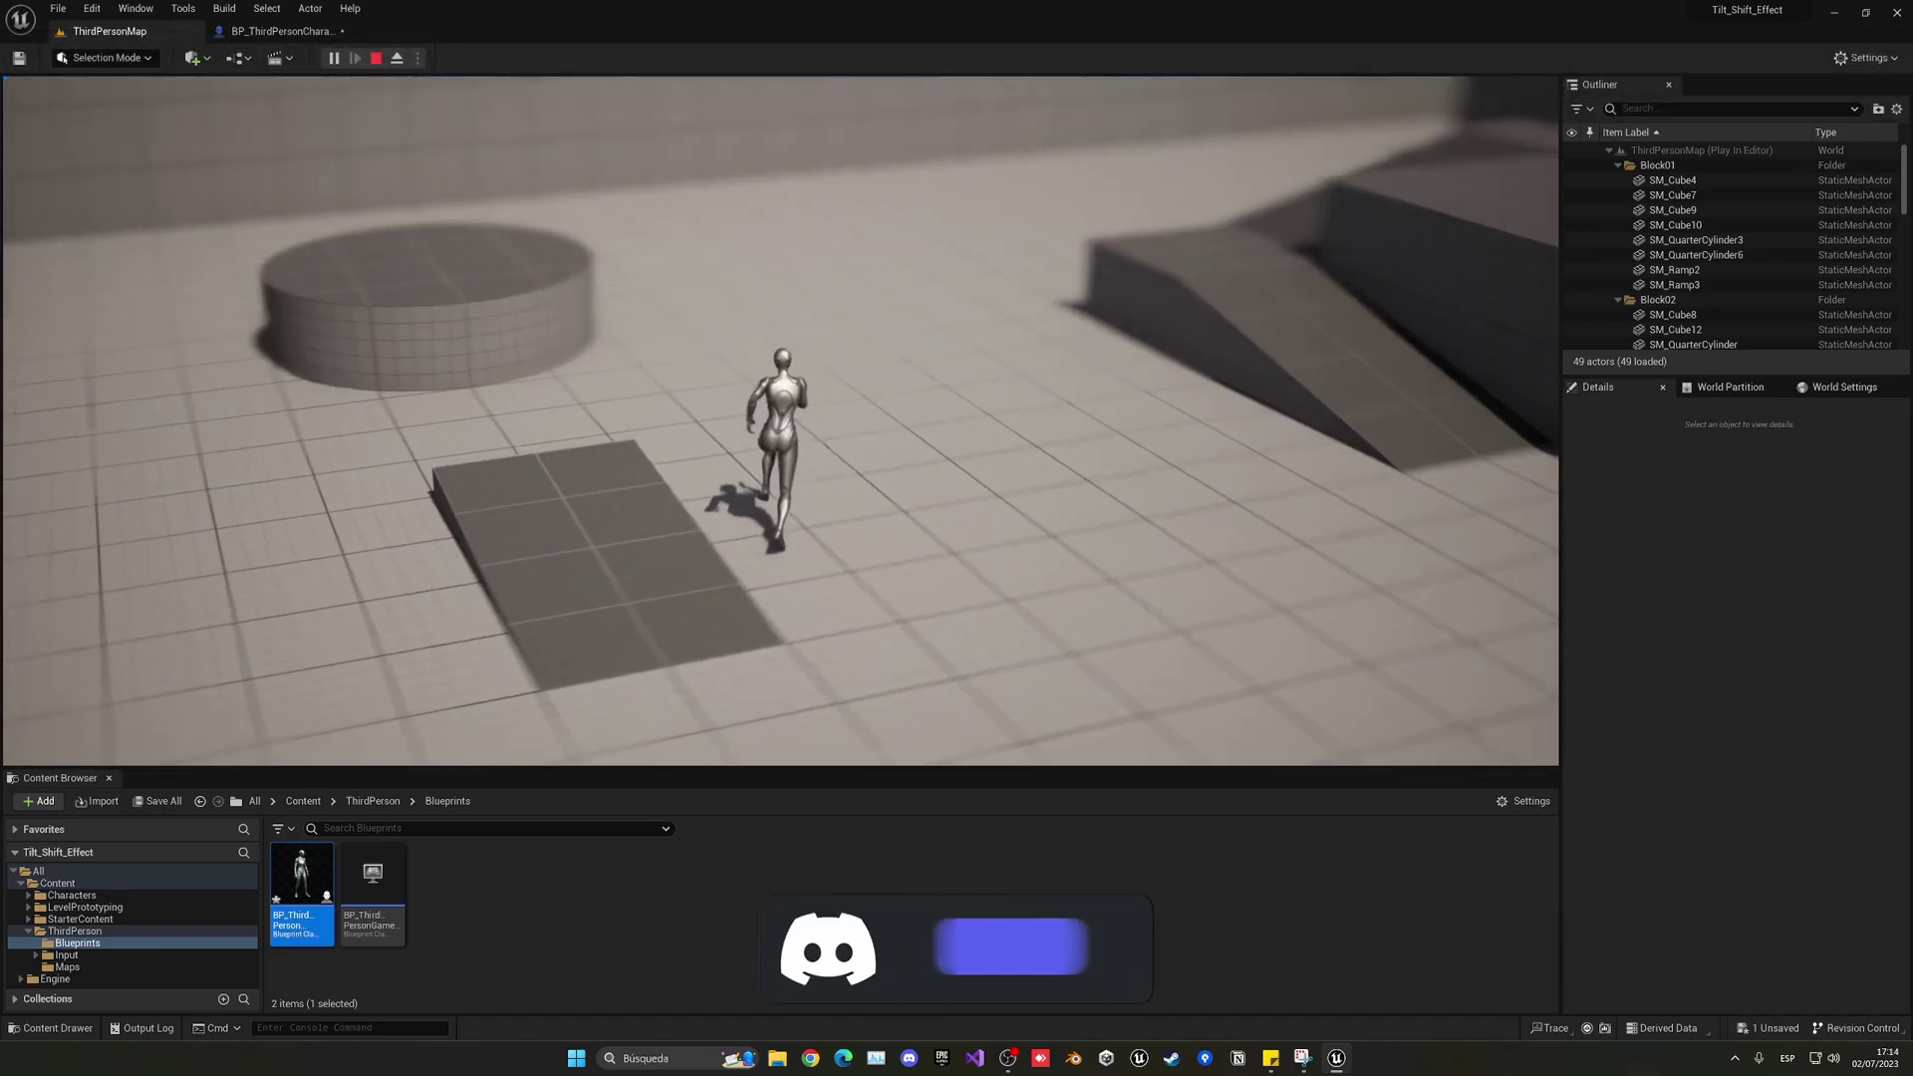
pyautogui.press('d')
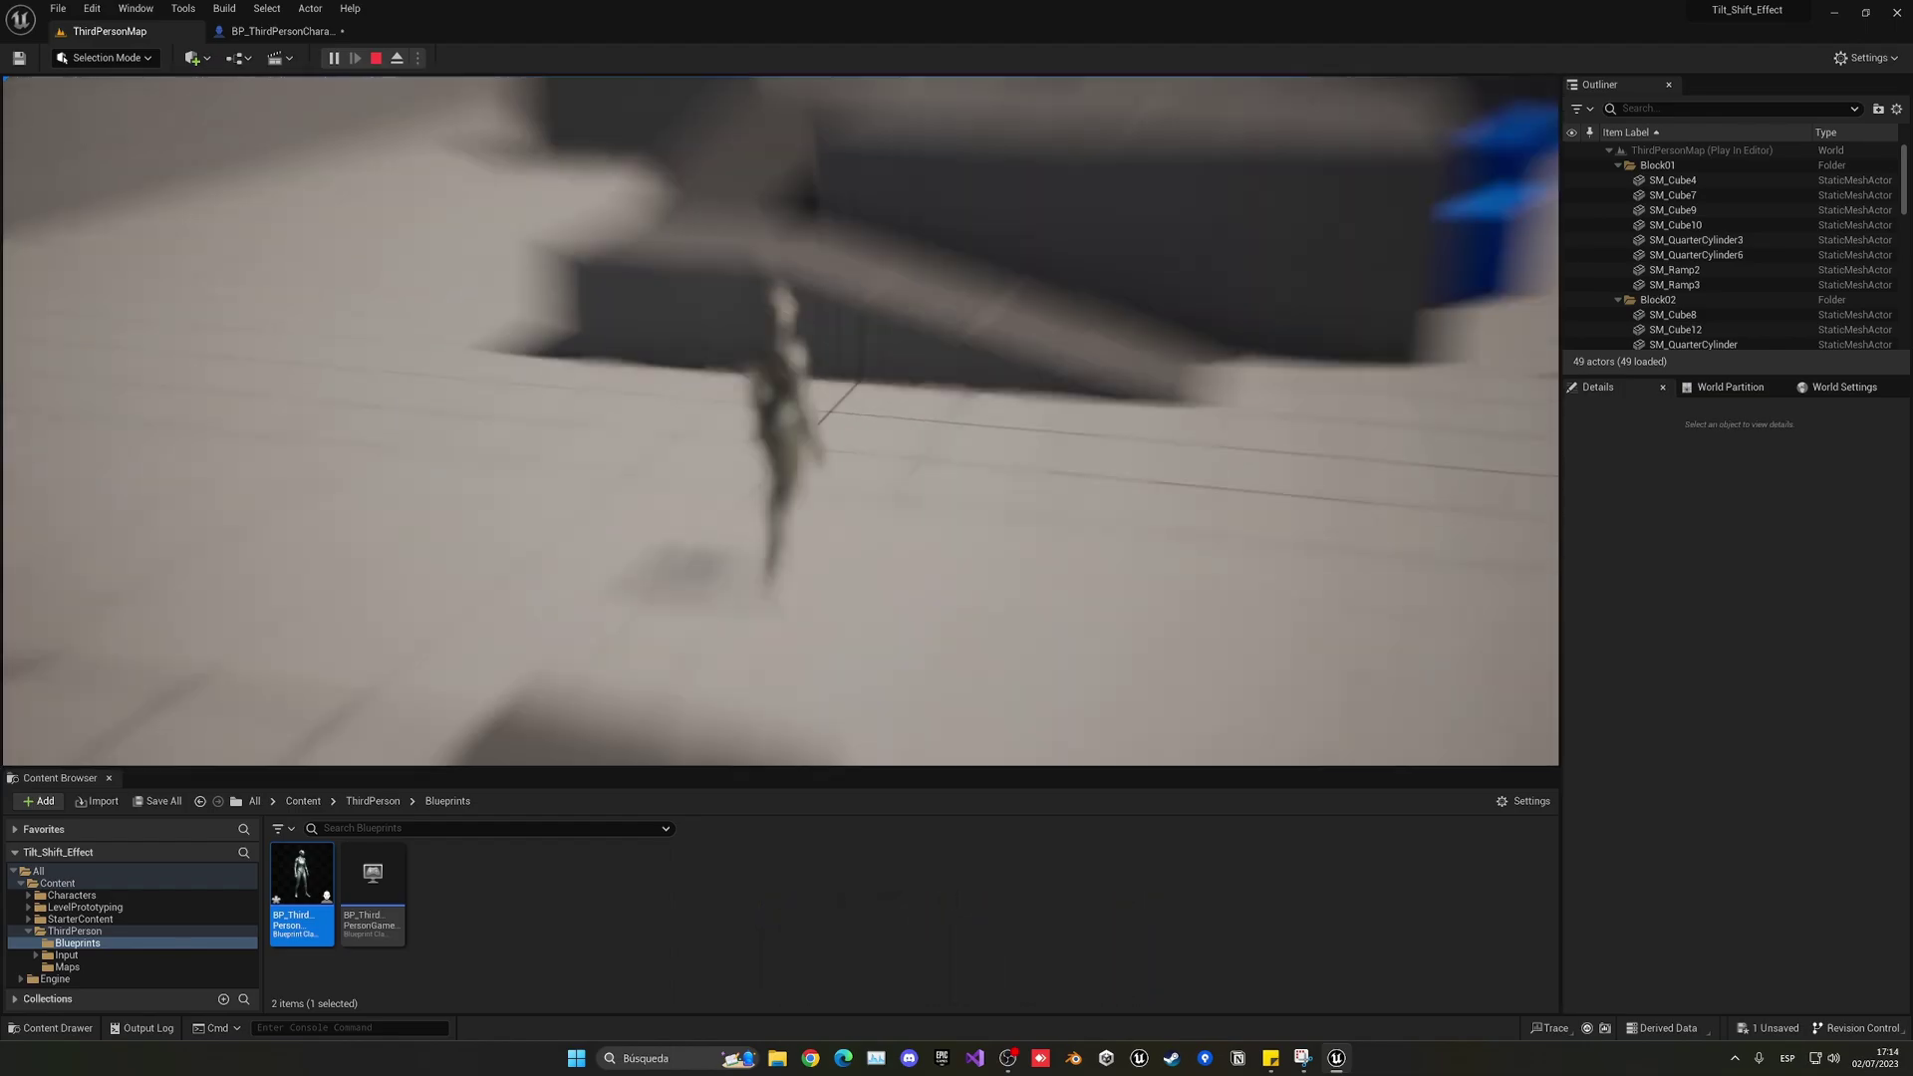
pyautogui.press('w')
pyautogui.press('d')
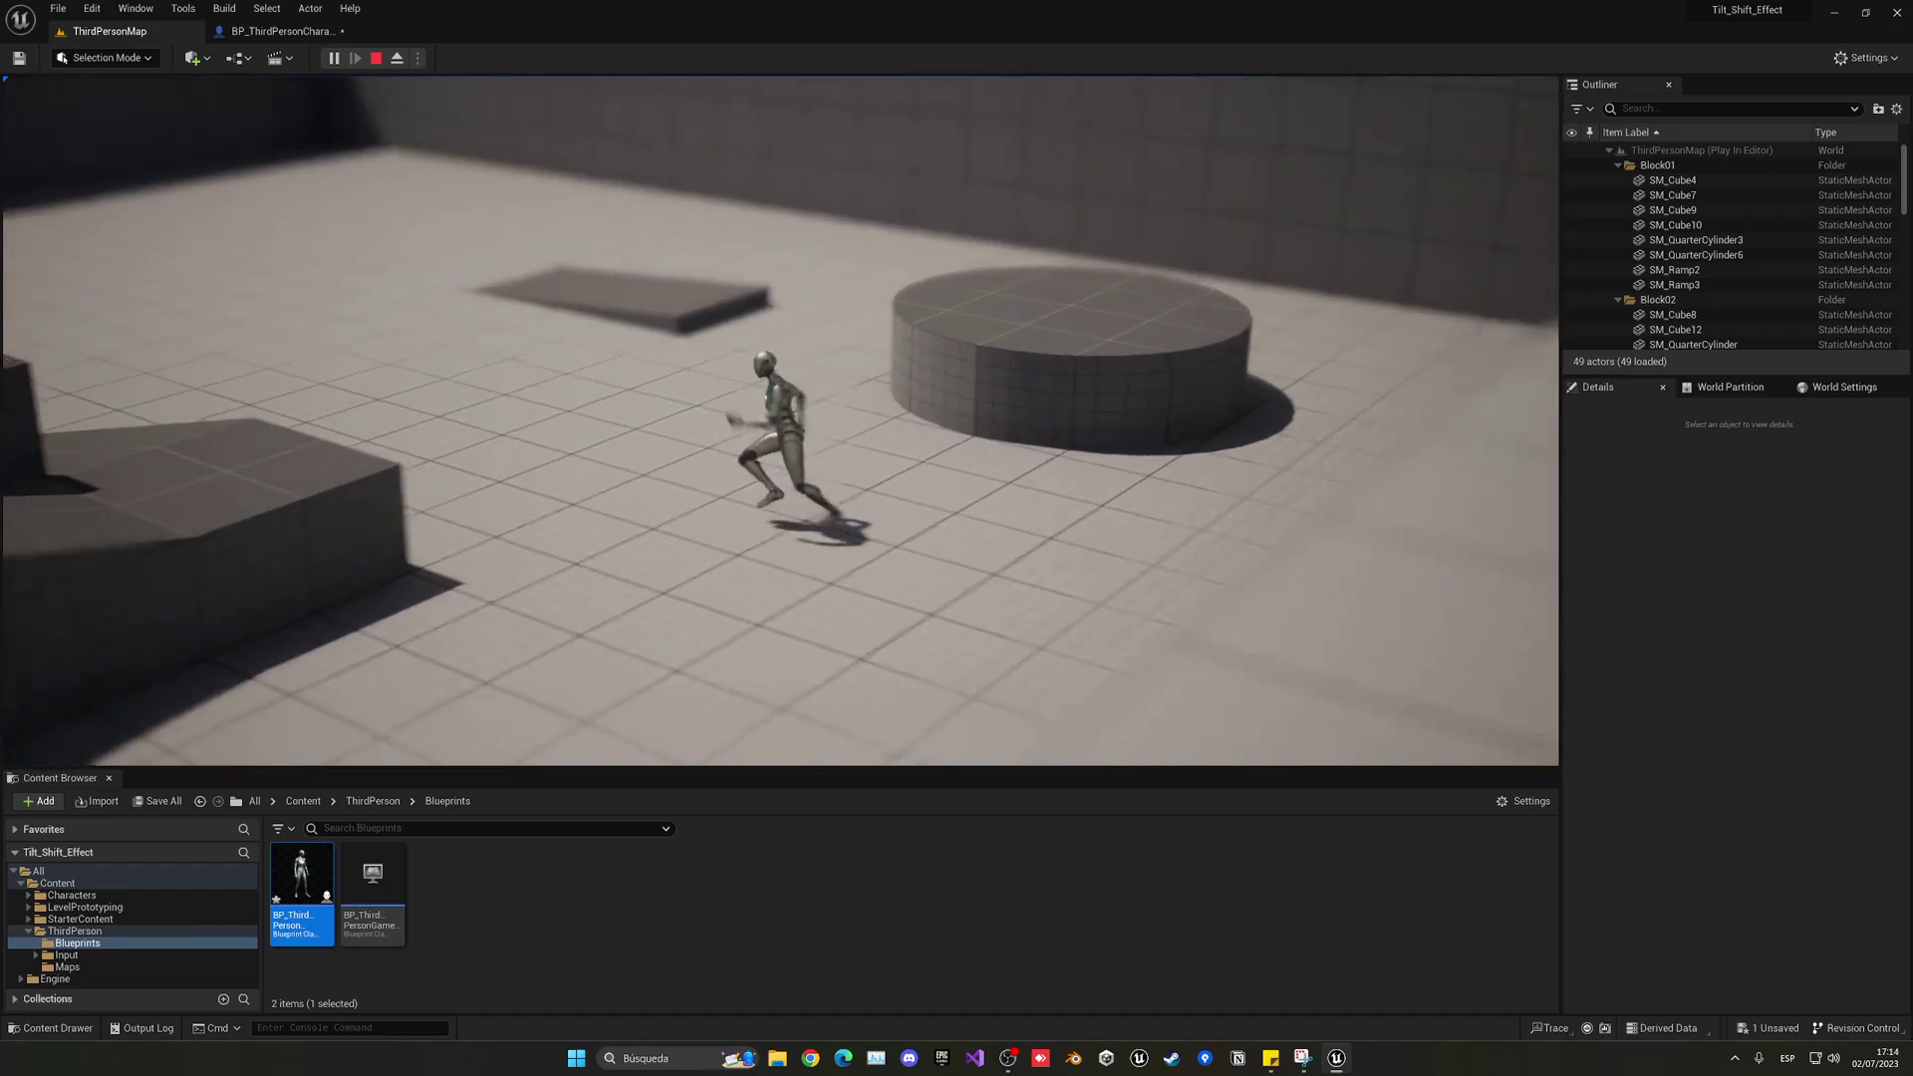
pyautogui.press('w')
pyautogui.press('s')
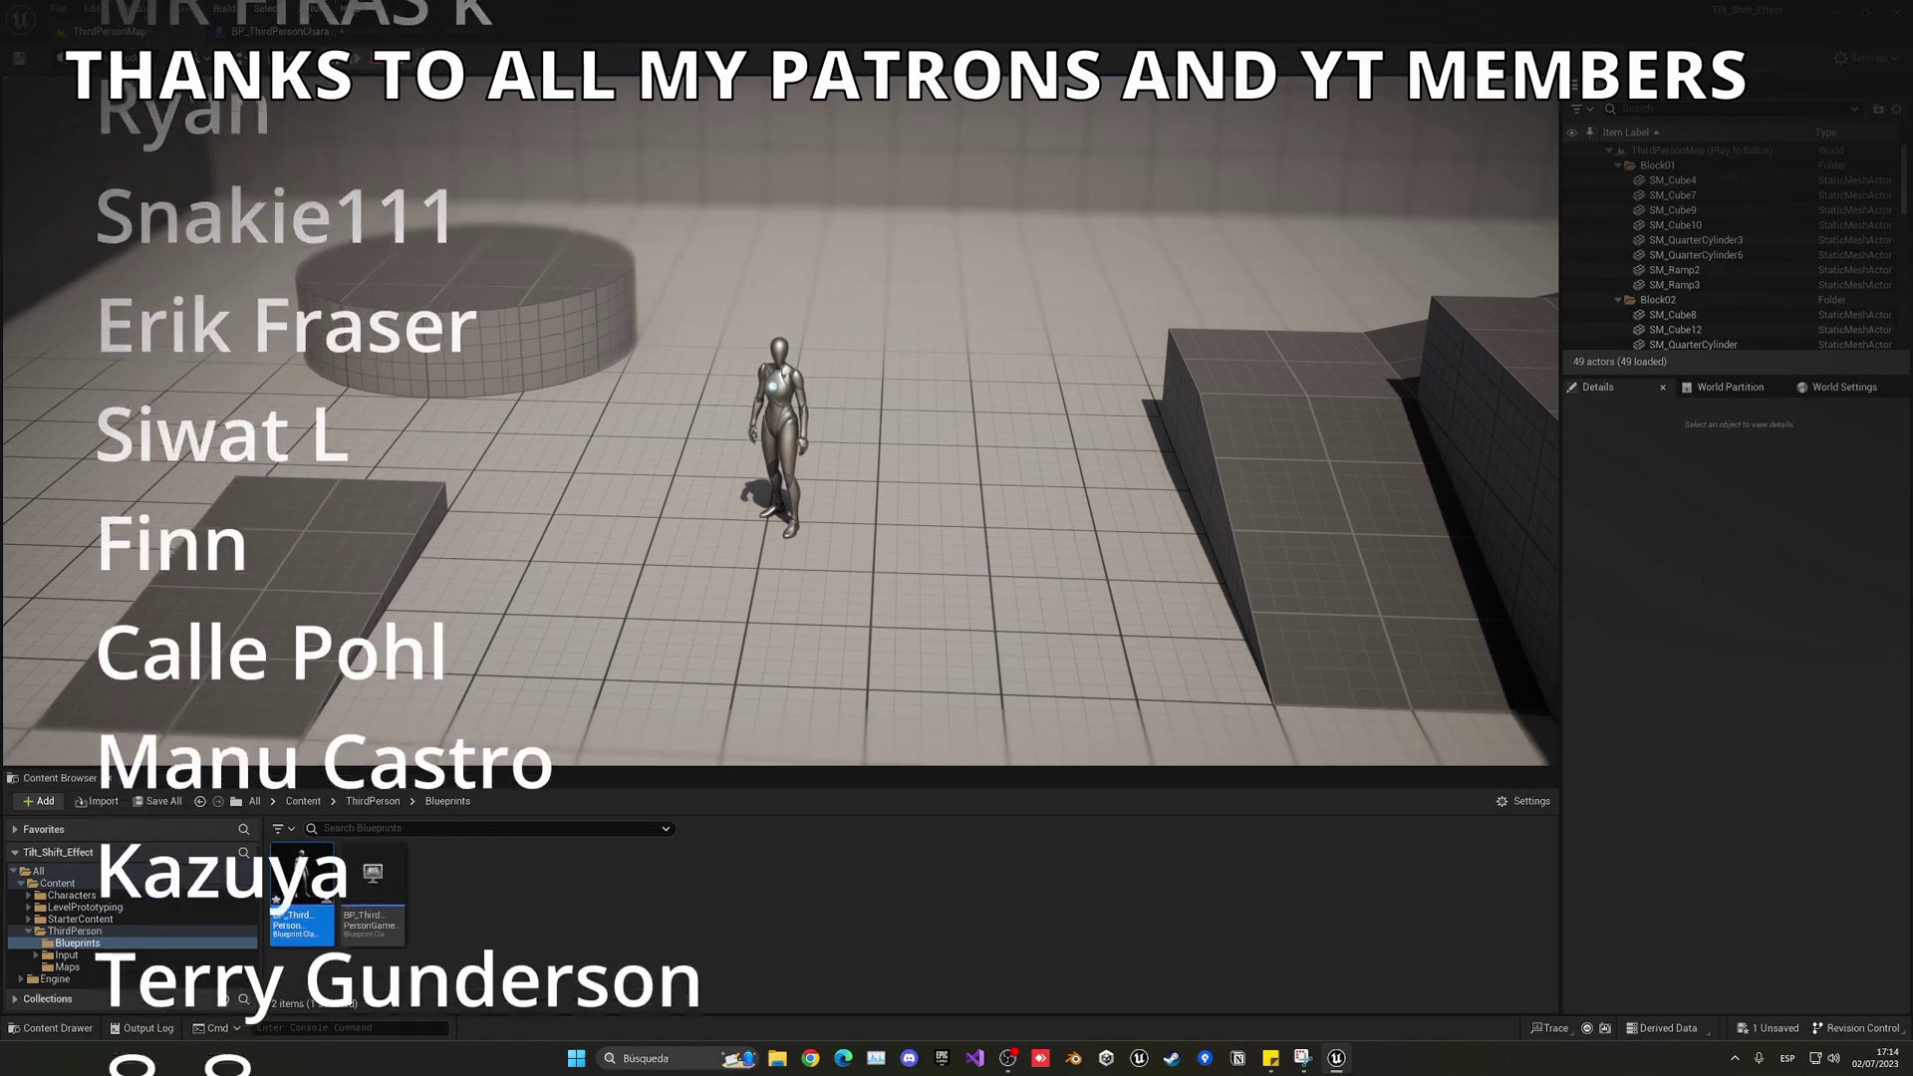
pyautogui.press('w')
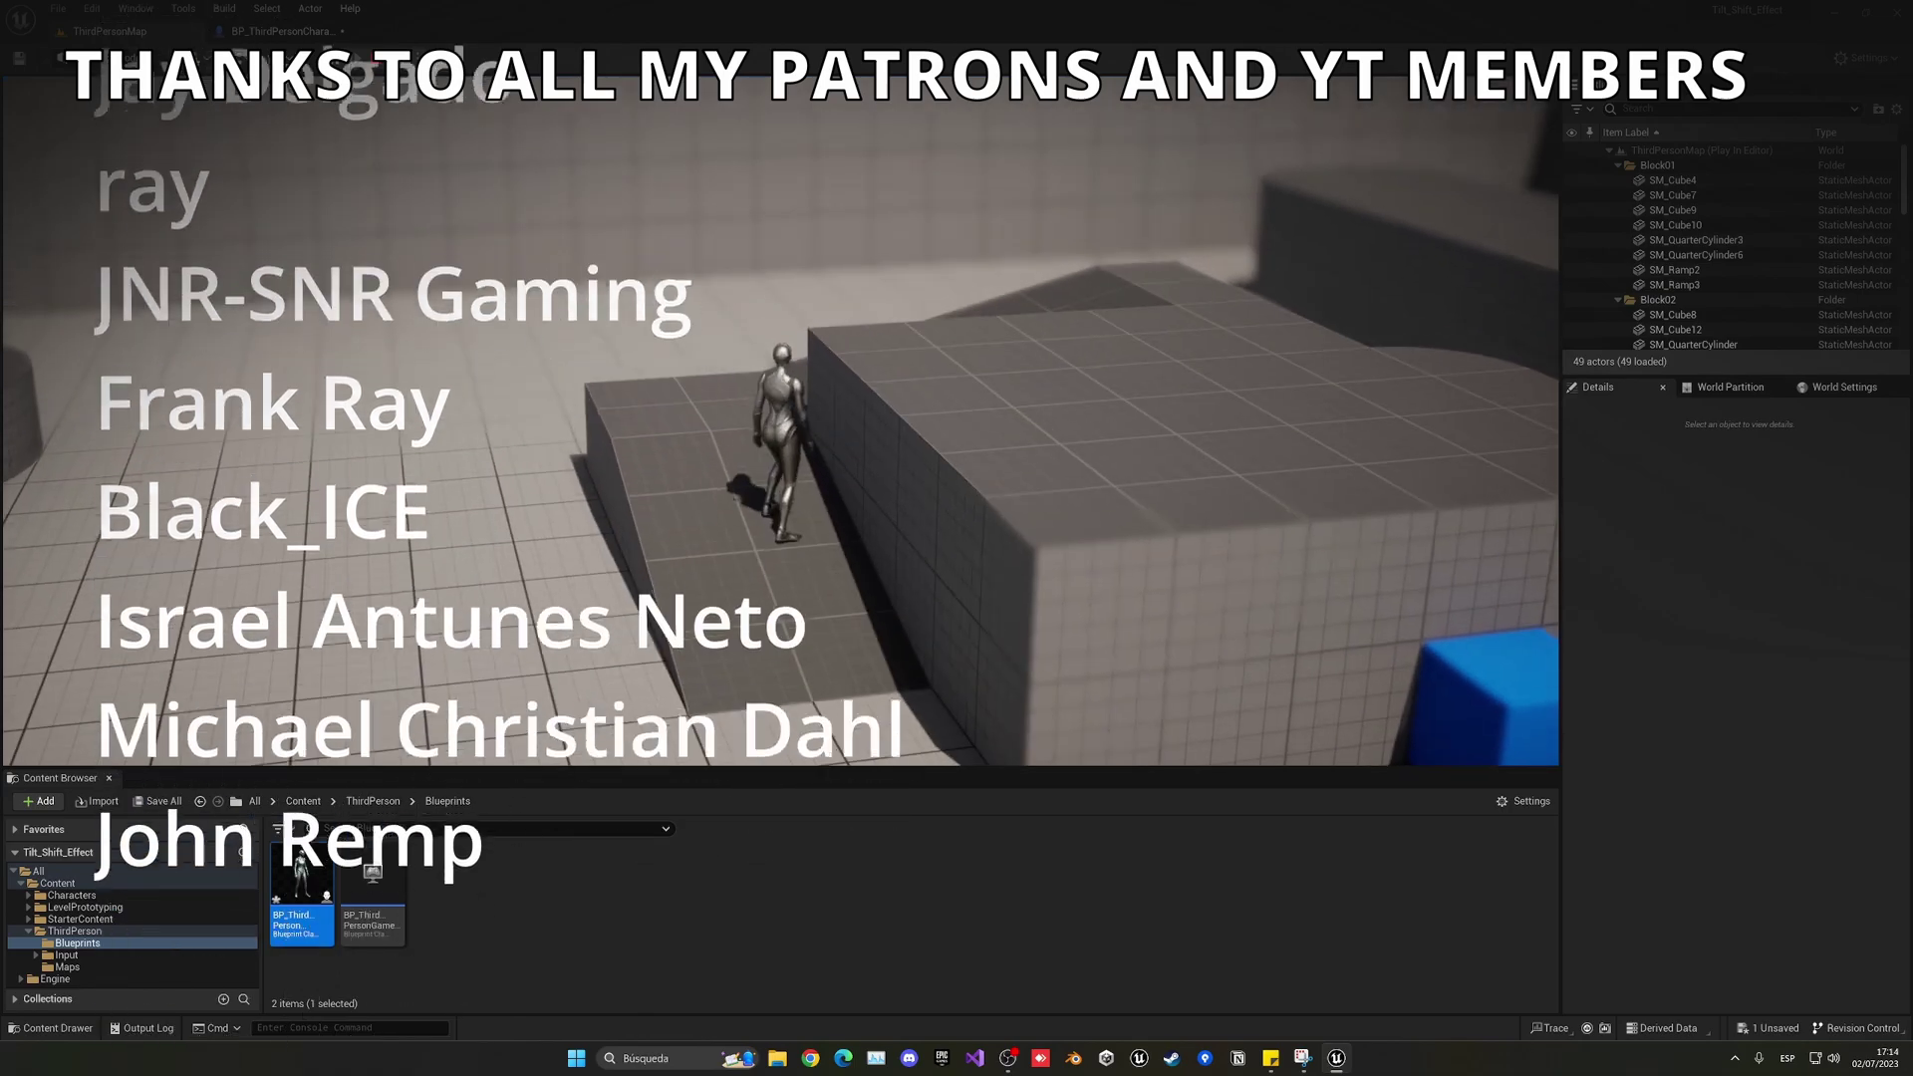
# - Switch the play session to full screen and run and jump the character over the blocks to examine the tilt-shift effect
pyautogui.press('F11')
pyautogui.press('s')
pyautogui.press('a')
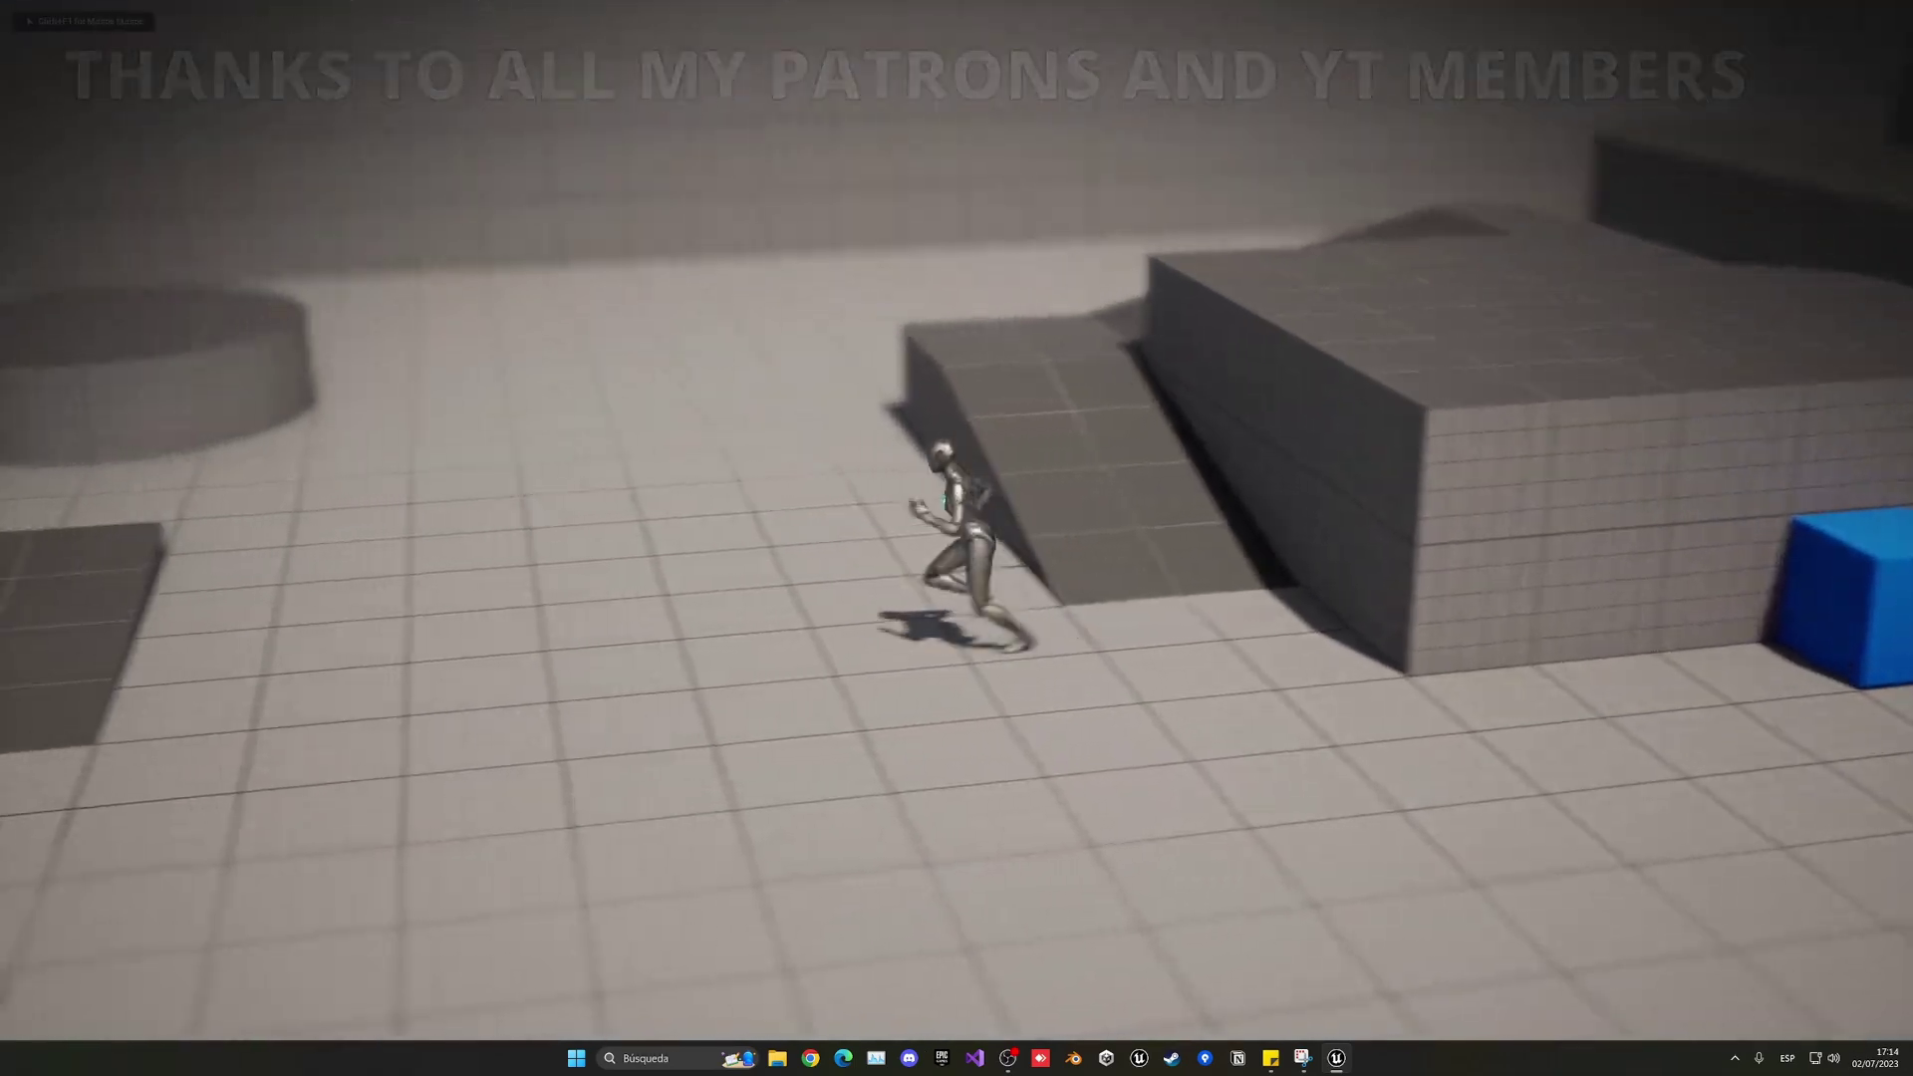
pyautogui.press('w')
pyautogui.press('space')
pyautogui.press('w')
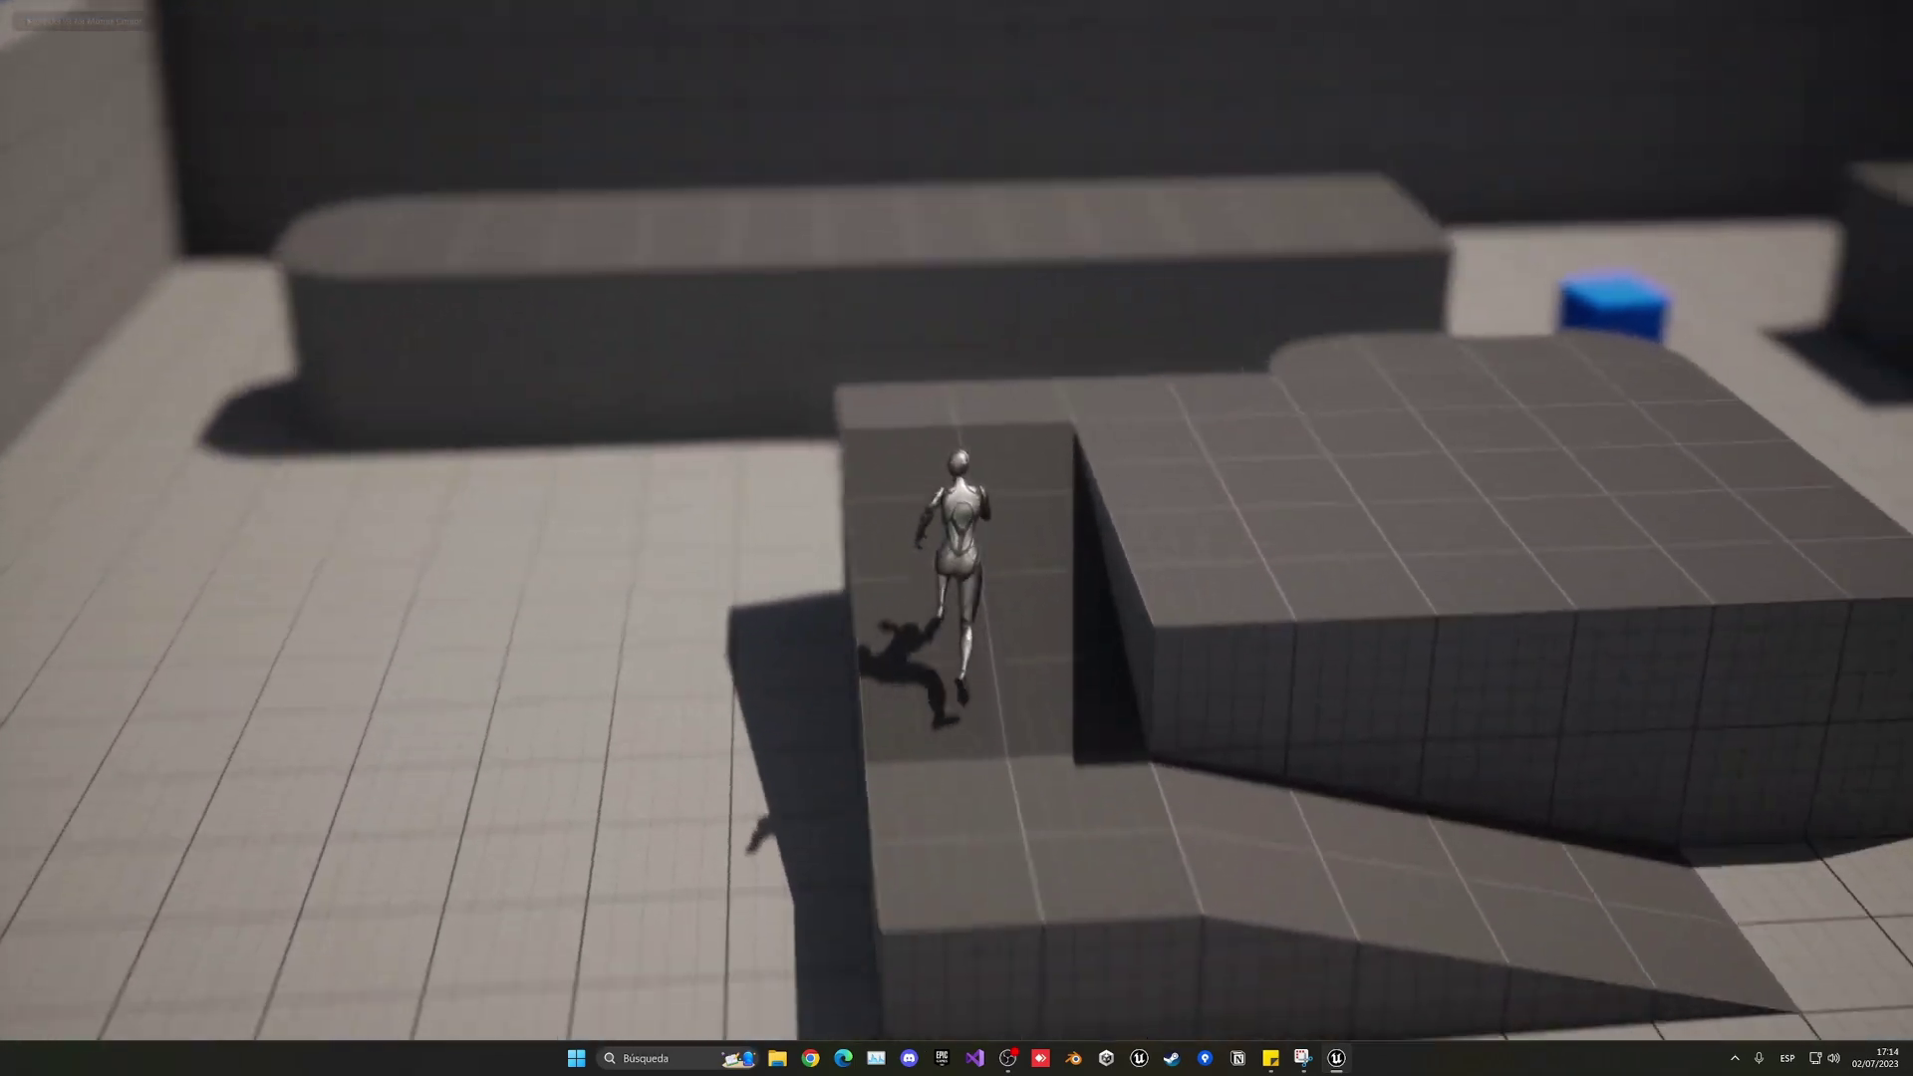
pyautogui.press('space')
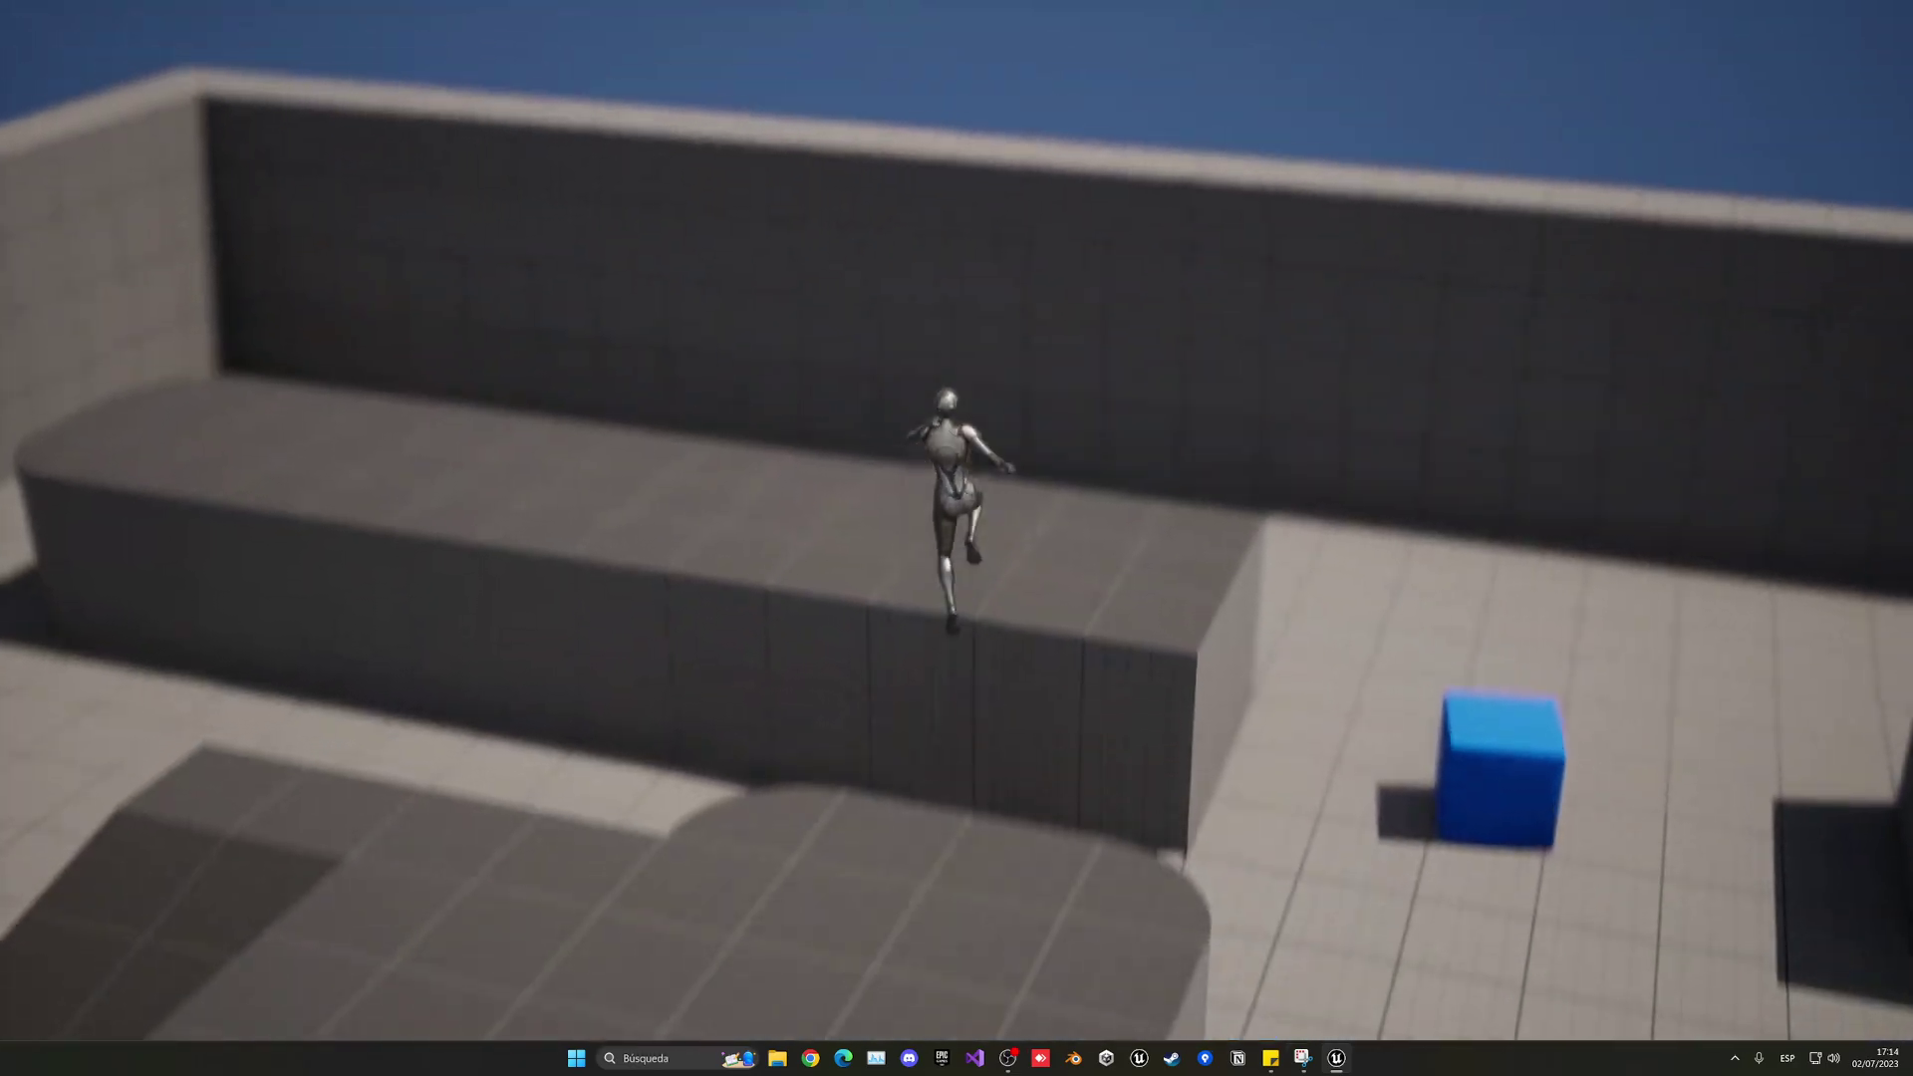
pyautogui.press('space')
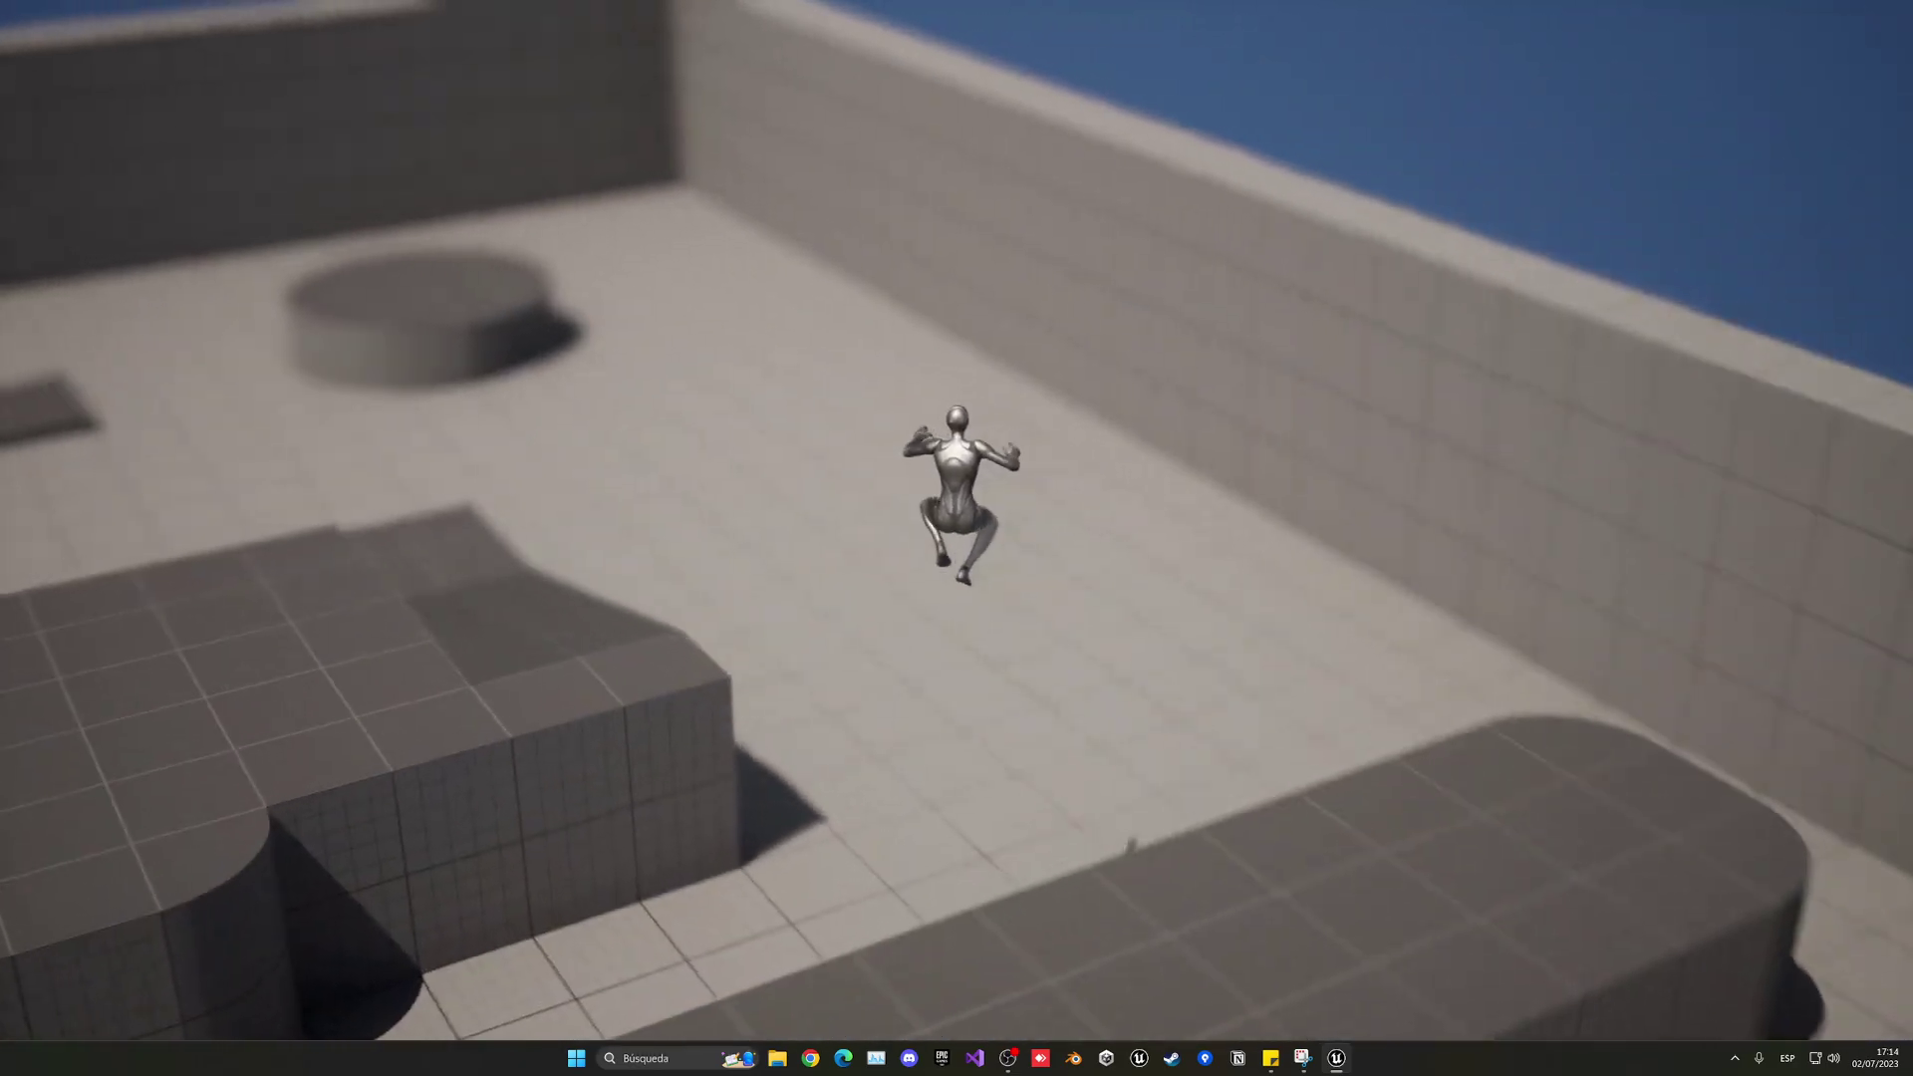